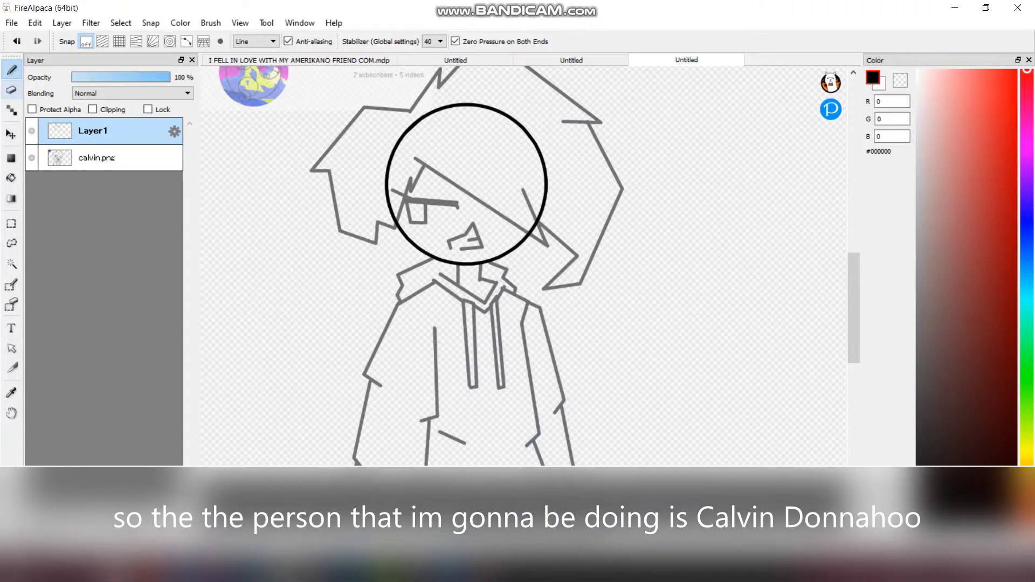
Step: Erase the upper part of the black circle, leaving a curved jawline under the face
key(e)
mouse_move(416, 85)
mouse_down()
mouse_move(467, 114)
mouse_move(558, 179)
mouse_move(513, 117)
mouse_move(461, 113)
mouse_up()
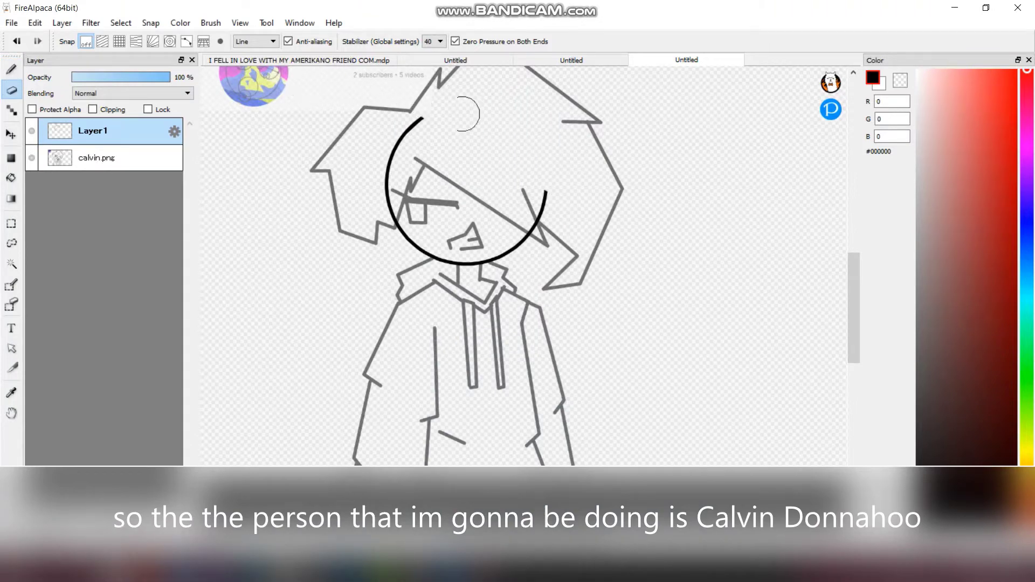
scroll(388, 178, up, 2)
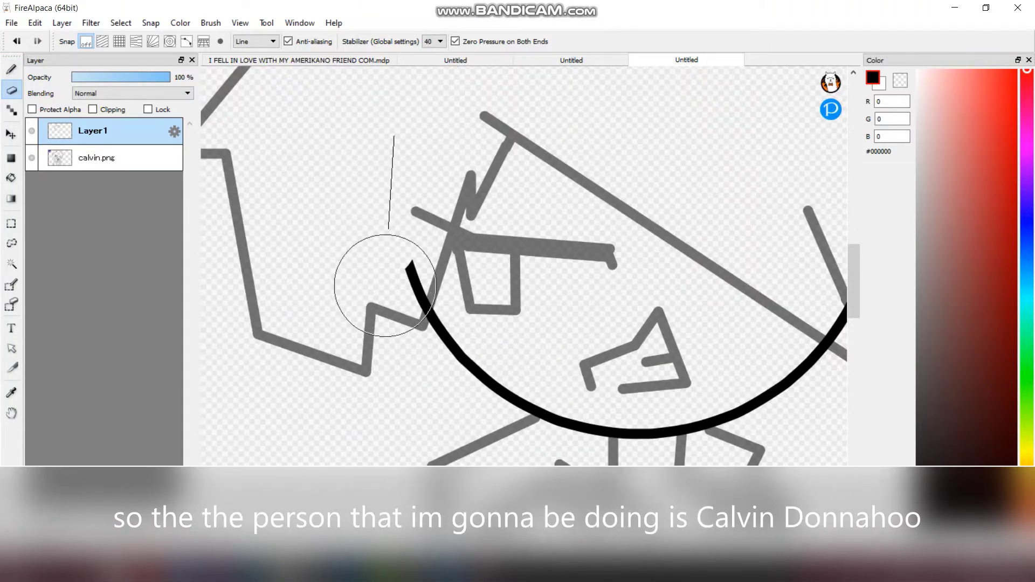
scroll(380, 295, down, 4)
scroll(647, 197, up, 3)
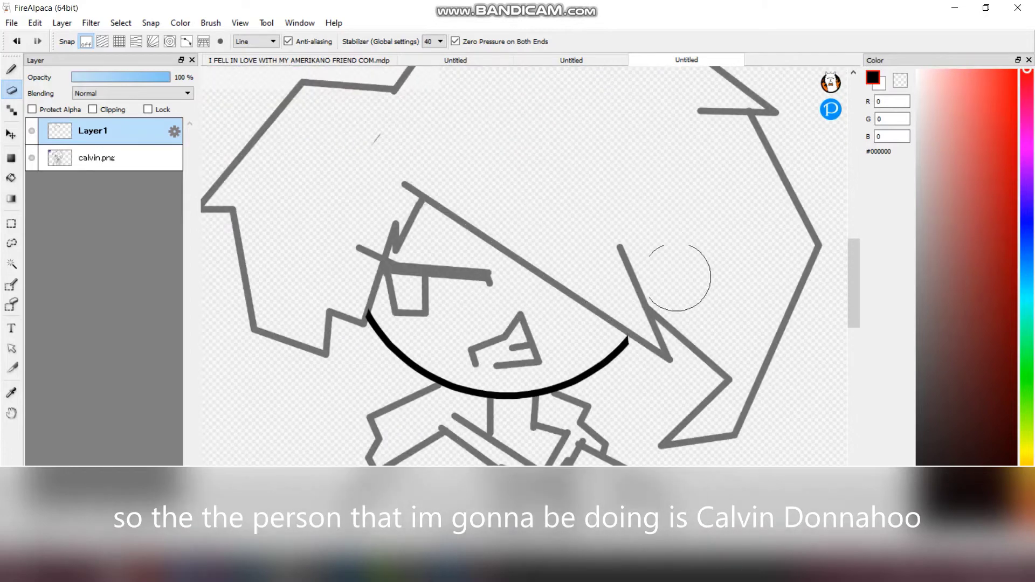
scroll(631, 345, up, 3)
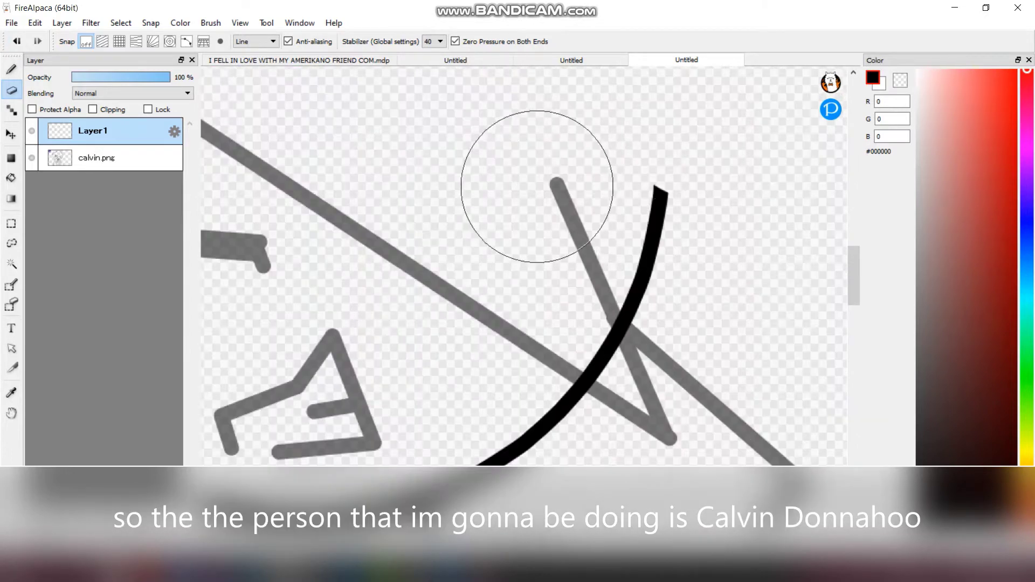
scroll(624, 327, down, 3)
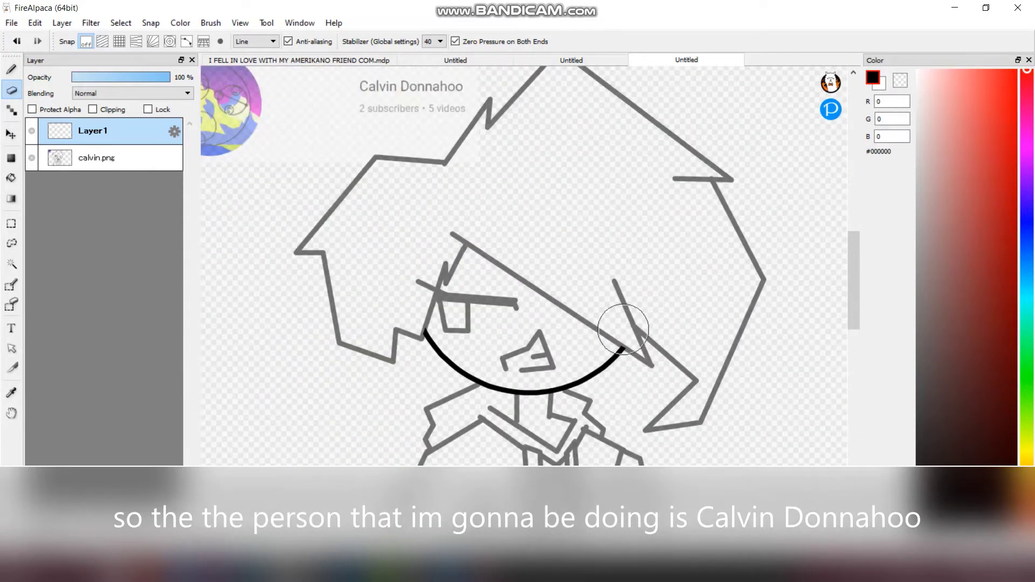
Step: With the Pen in Freehand mode, ink the bangs across the face and a right-side strand
key(b)
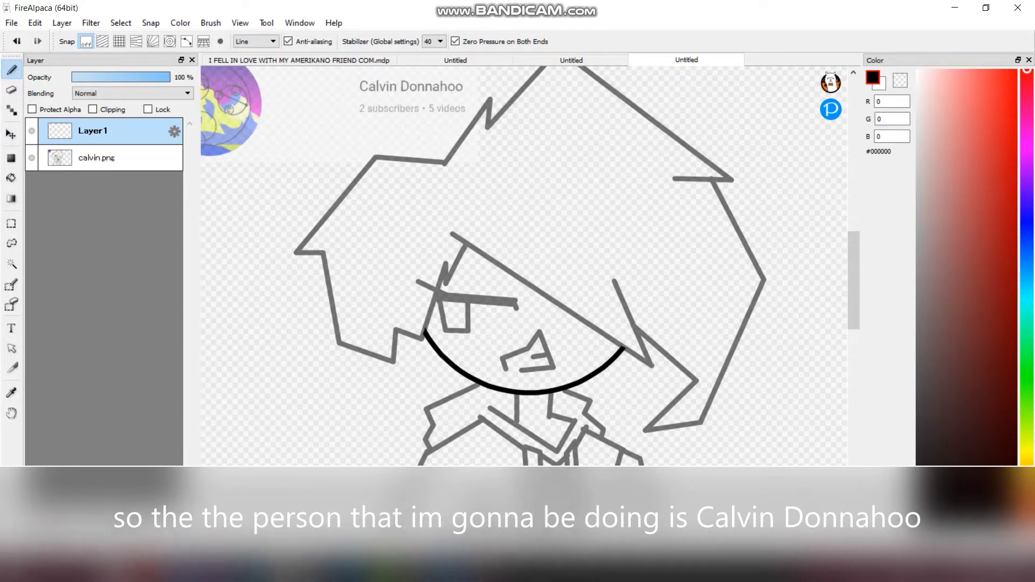
click(255, 42)
click(251, 51)
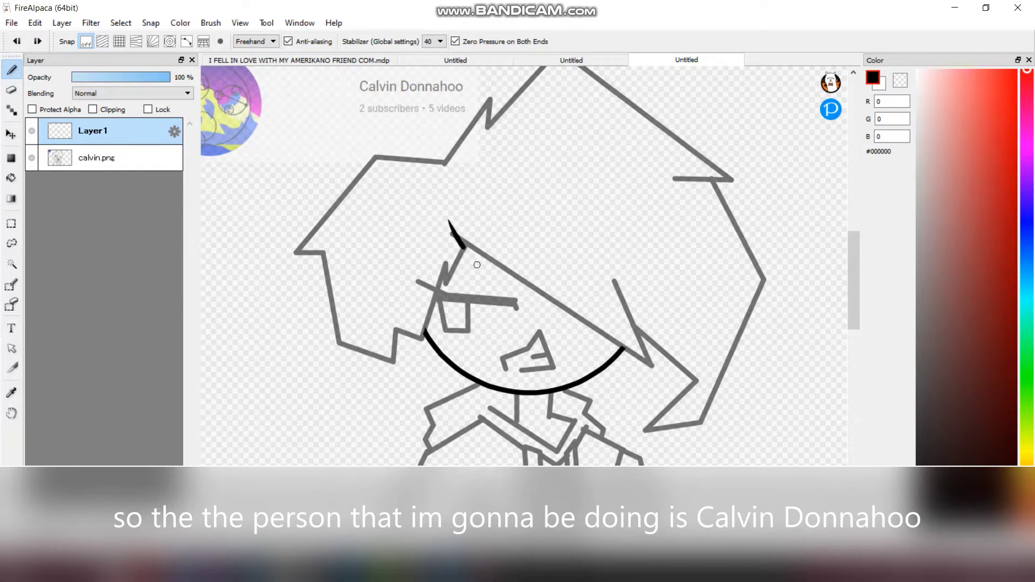
mouse_move(478, 264)
mouse_down()
mouse_move(580, 344)
mouse_move(626, 432)
mouse_up()
mouse_move(629, 320)
mouse_down()
mouse_move(673, 398)
mouse_move(676, 457)
mouse_up()
key(ctrl+z)
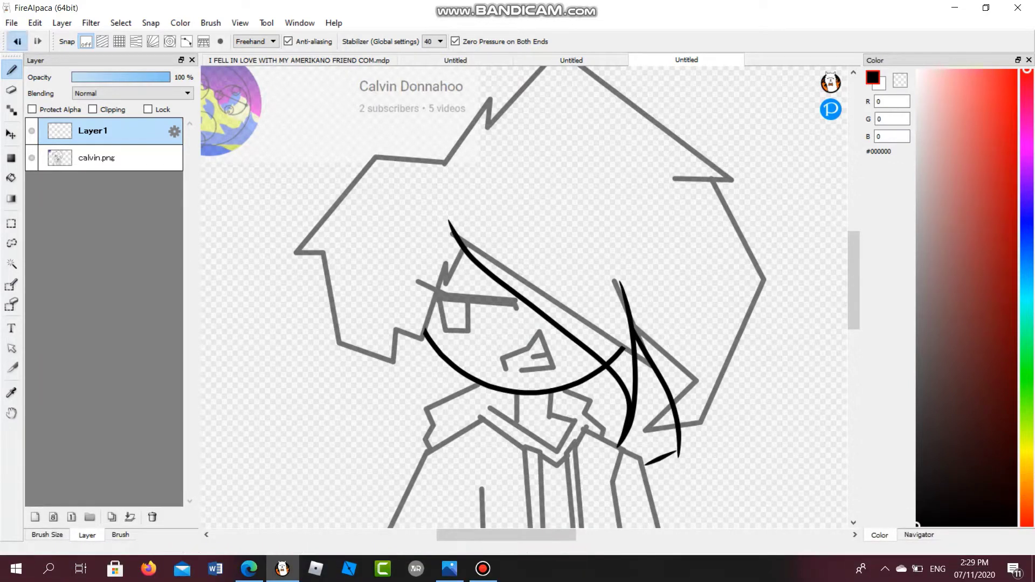
Step: Ink the outer right hair strand and extend the strand tip downward, redoing a bad edge stroke
mouse_move(719, 388)
mouse_down()
mouse_move(752, 318)
mouse_move(761, 229)
mouse_move(719, 199)
mouse_up()
key(ctrl+z)
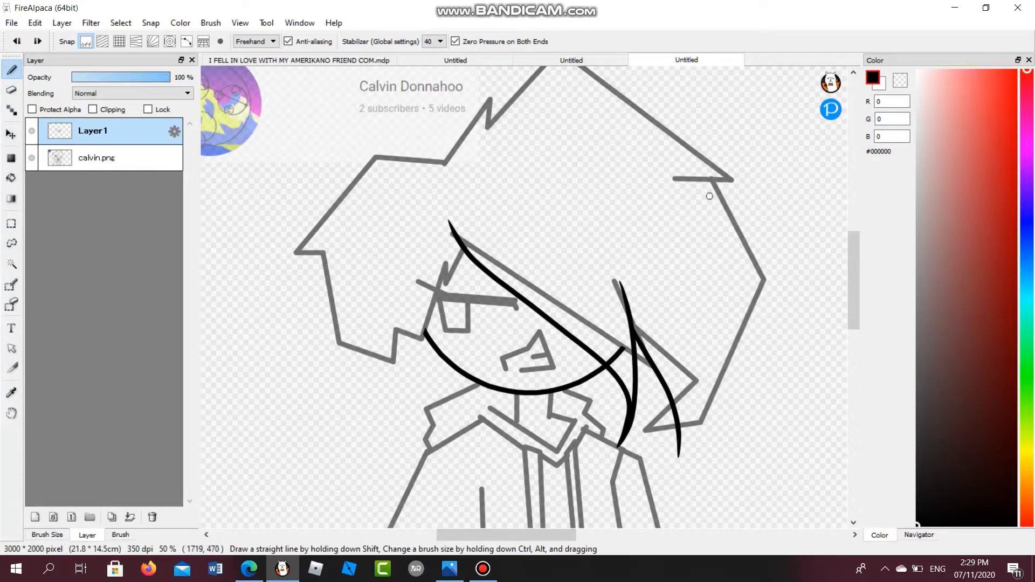
mouse_move(746, 239)
mouse_down()
mouse_move(761, 336)
mouse_move(727, 422)
mouse_up()
scroll(686, 468, up, 2)
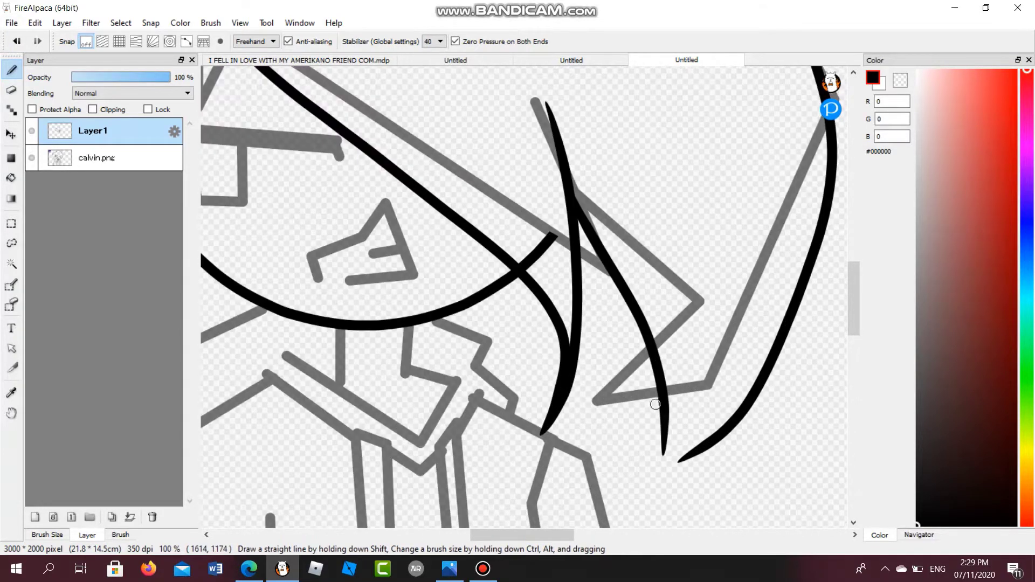
drag(661, 387, 647, 486)
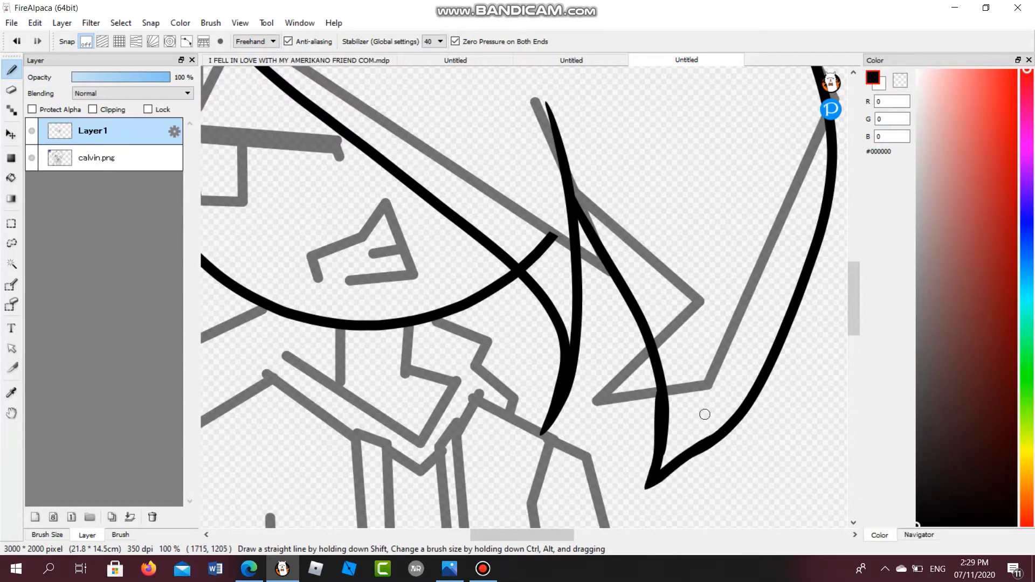
scroll(705, 415, down, 3)
scroll(500, 160, up, 2)
Step: Ink the top outline of the hair, the spiky top tuft and the left hair edge
mouse_move(395, 174)
mouse_down()
mouse_move(487, 85)
mouse_move(564, 91)
mouse_move(716, 242)
mouse_move(756, 259)
mouse_up()
key(alt)
key(ctrl+z)
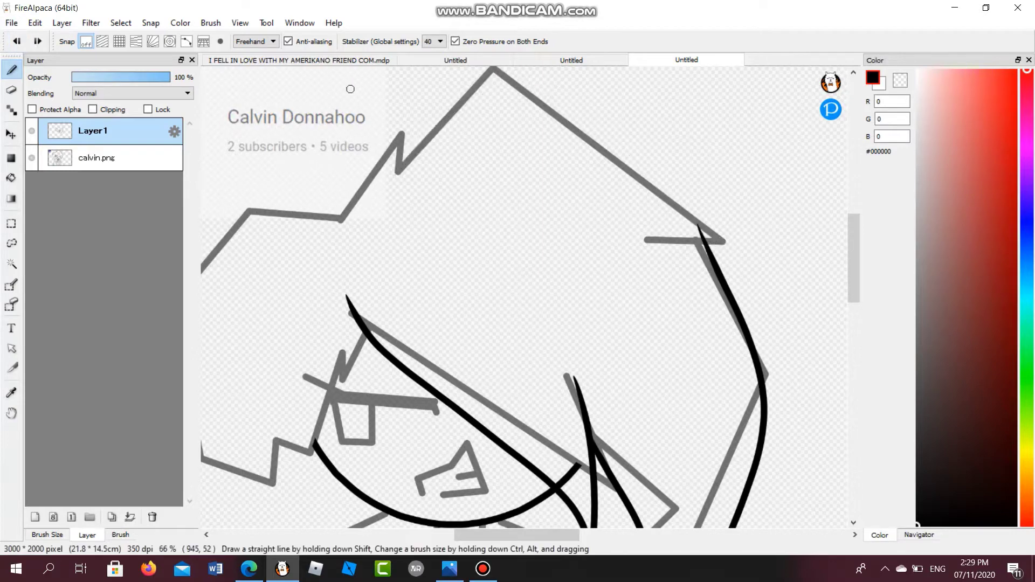
mouse_move(401, 170)
mouse_down()
mouse_move(564, 106)
mouse_move(750, 214)
mouse_move(750, 230)
mouse_up()
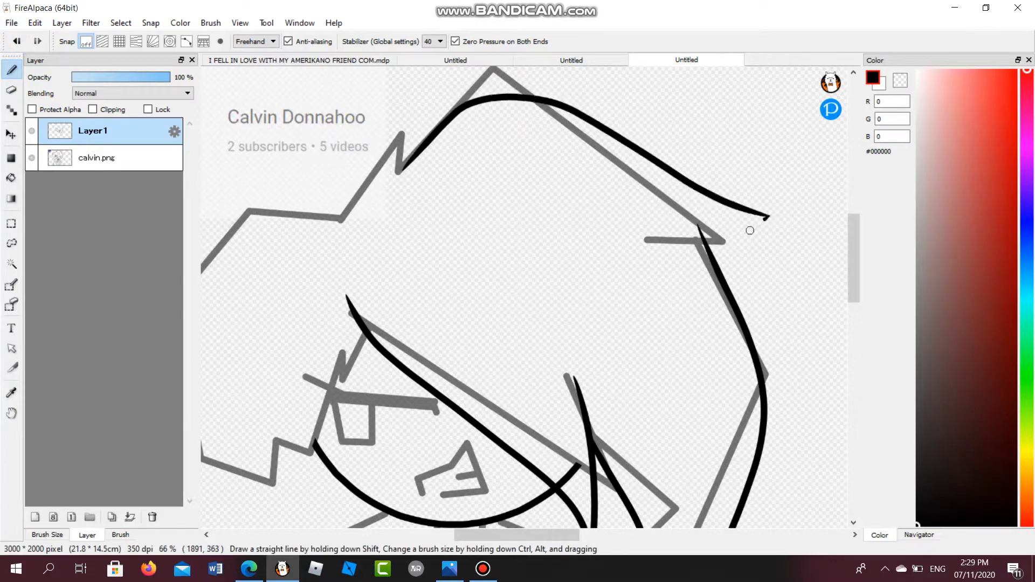
scroll(377, 139, up, 3)
mouse_move(261, 377)
mouse_down()
mouse_move(265, 282)
mouse_move(338, 134)
mouse_move(448, 107)
mouse_move(413, 170)
mouse_move(436, 253)
mouse_move(527, 132)
mouse_up()
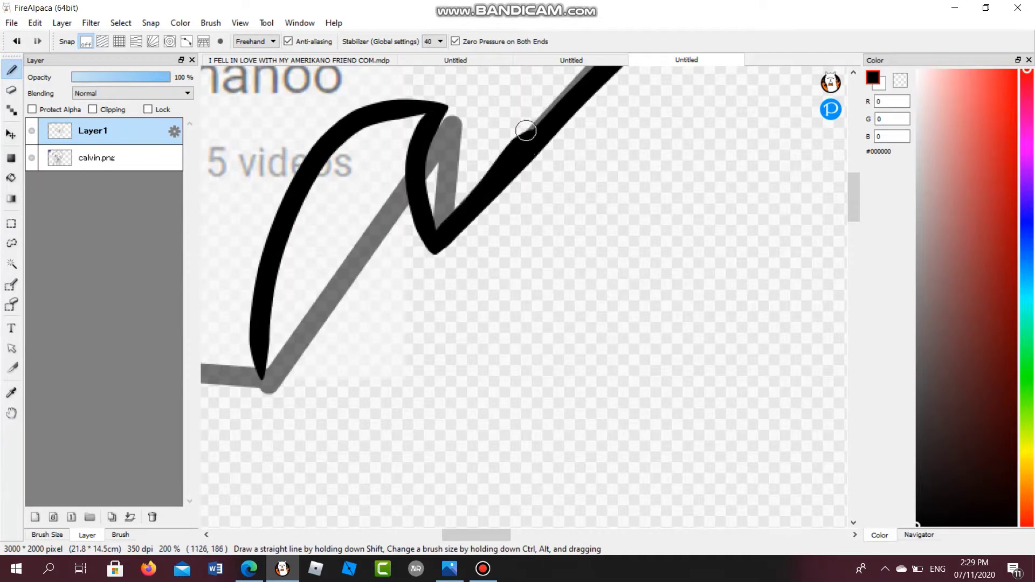
scroll(526, 131, down, 4)
scroll(497, 168, up, 1)
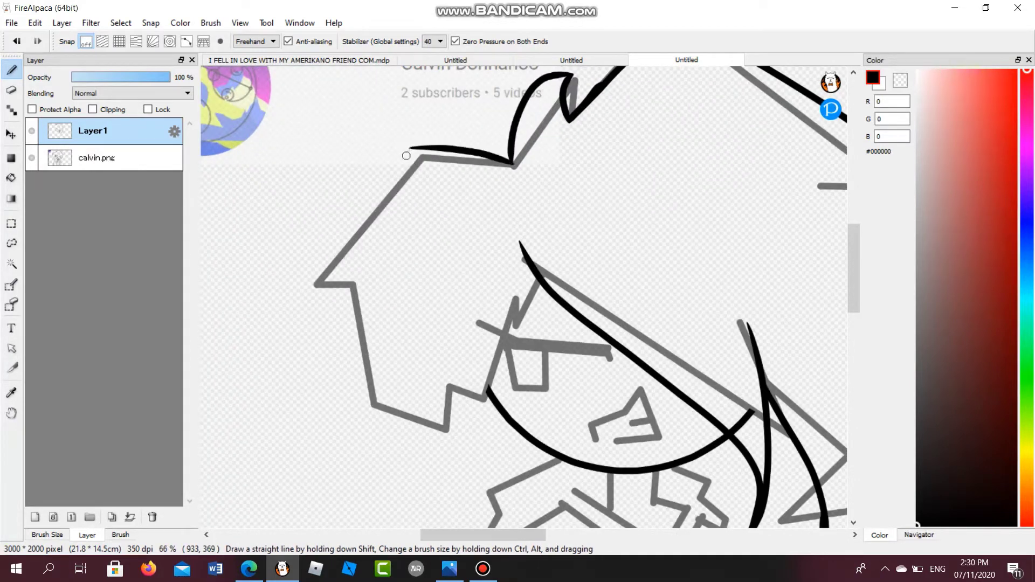
drag(407, 156, 318, 268)
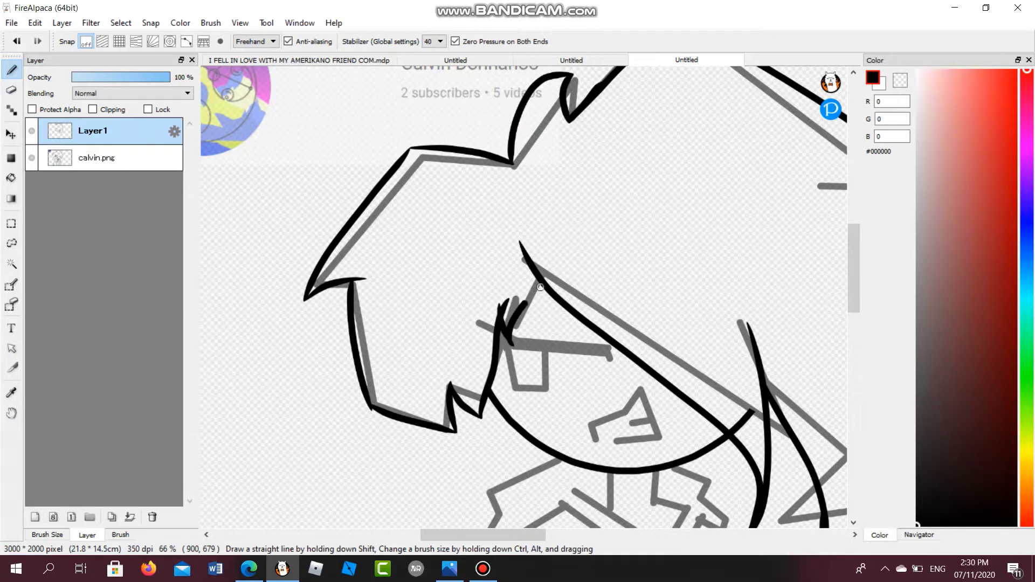
scroll(541, 287, down, 3)
scroll(594, 353, up, 4)
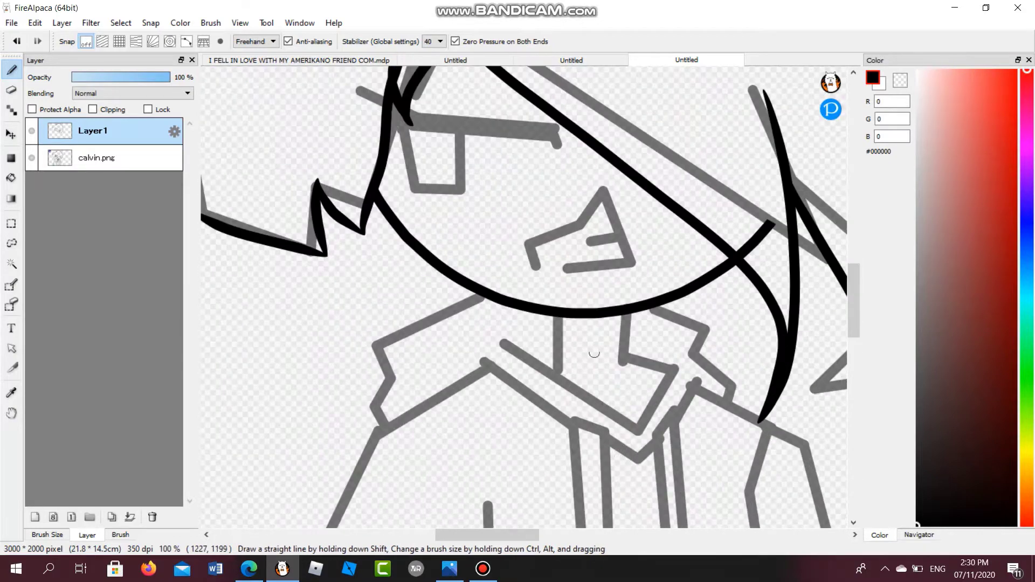
click(255, 42)
Step: In Line mode, ink the neck edges and the hood collar's sides and lower edge
click(253, 52)
scroll(512, 330, up, 1)
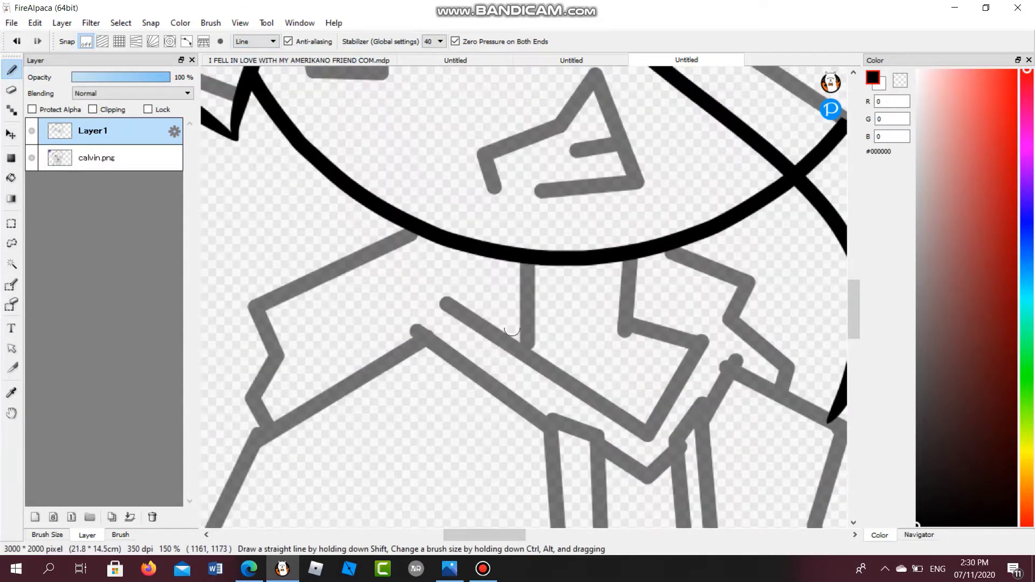
drag(511, 331, 512, 332)
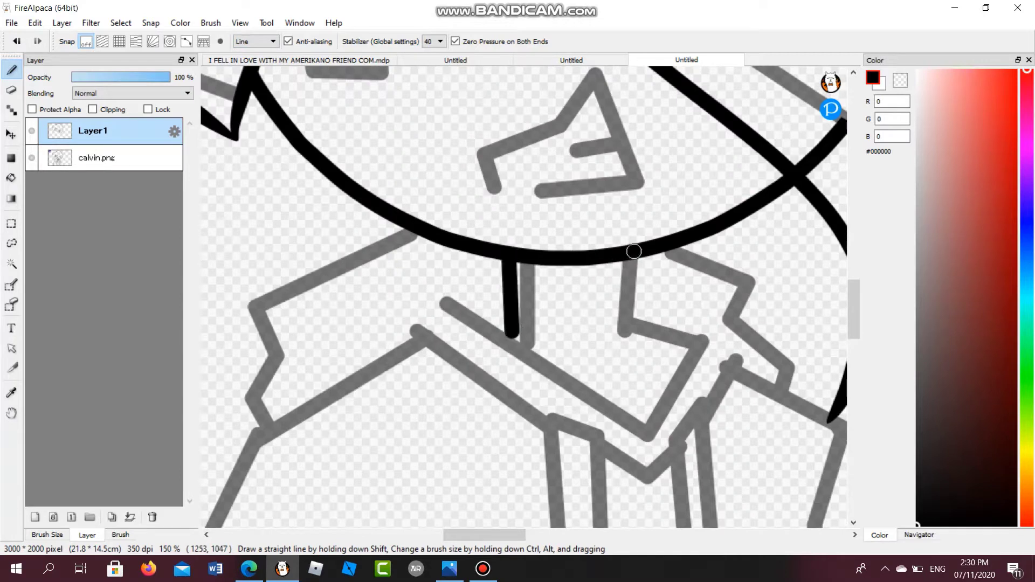
drag(631, 327, 701, 340)
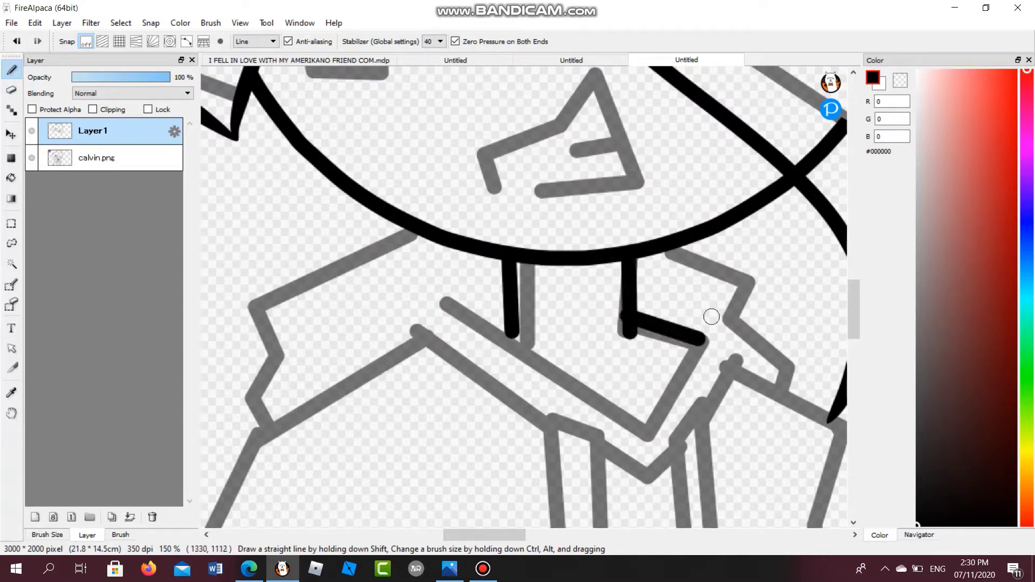
drag(653, 399, 646, 436)
drag(489, 311, 443, 295)
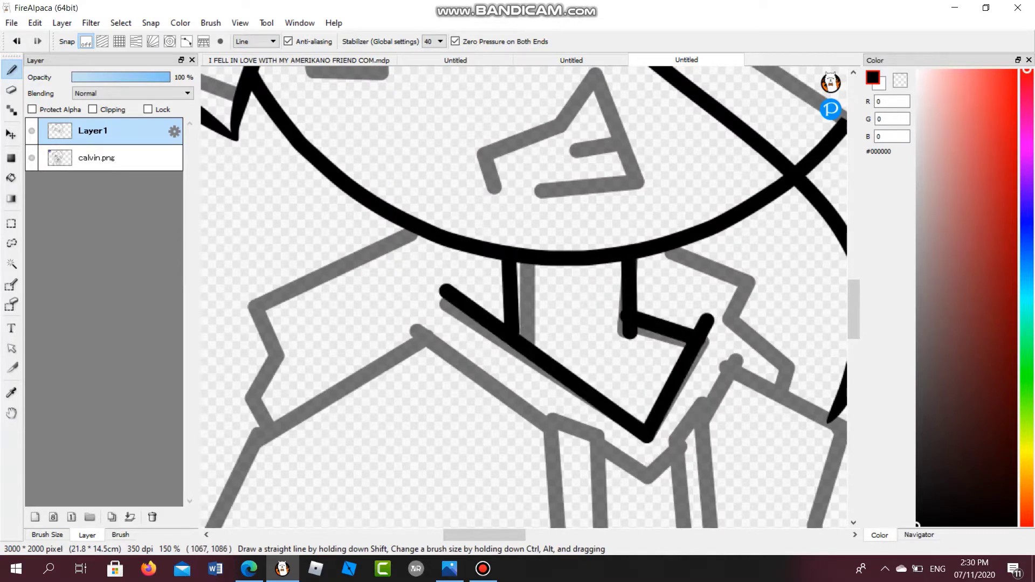
scroll(442, 295, down, 2)
scroll(442, 295, up, 2)
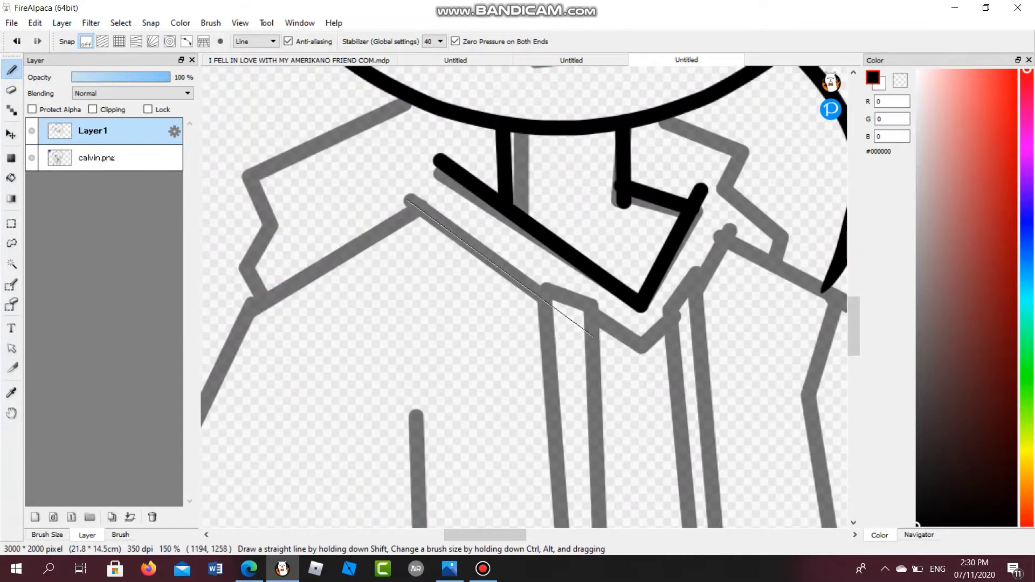
drag(593, 337, 650, 353)
scroll(658, 356, down, 3)
scroll(667, 361, up, 1)
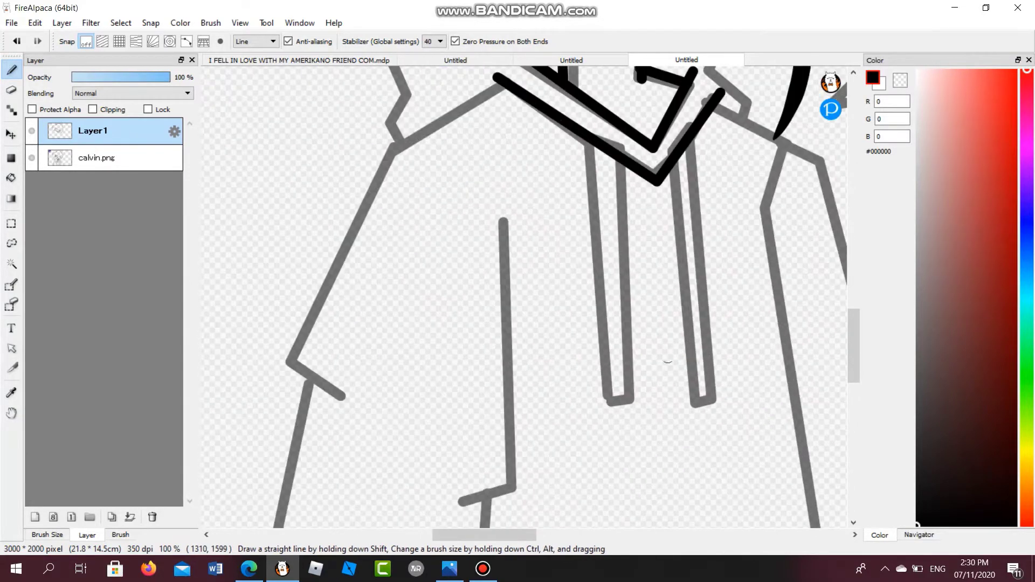
Step: Ink both hoodie drawstrings with straight lines
drag(586, 142, 610, 402)
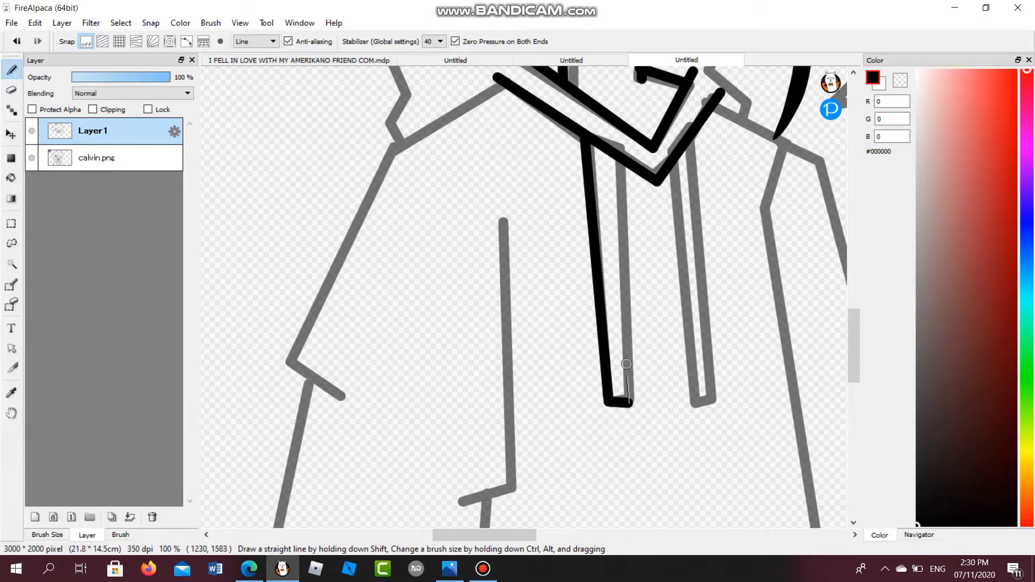
drag(626, 364, 619, 157)
scroll(640, 424, up, 2)
mouse_move(585, 354)
mouse_down()
mouse_move(593, 447)
mouse_move(632, 439)
mouse_up()
drag(624, 341, 624, 341)
scroll(669, 294, down, 2)
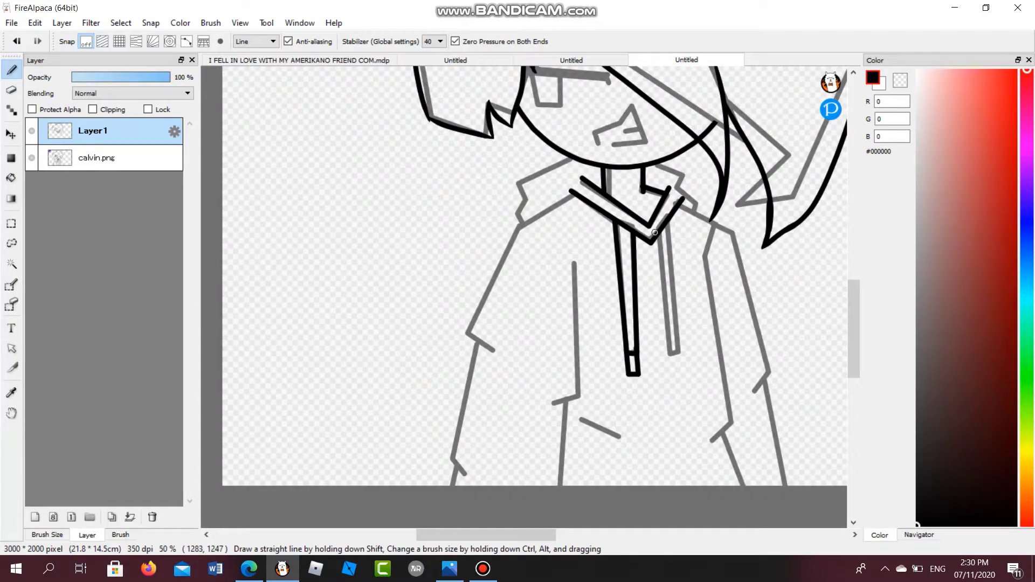
drag(672, 365, 668, 378)
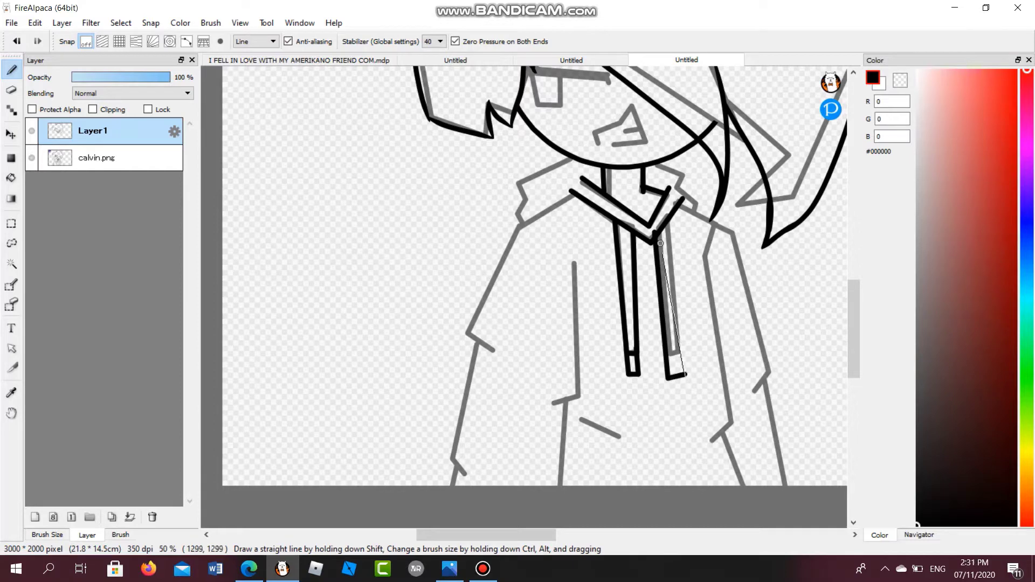
drag(661, 243, 661, 243)
scroll(681, 369, up, 2)
scroll(638, 270, down, 2)
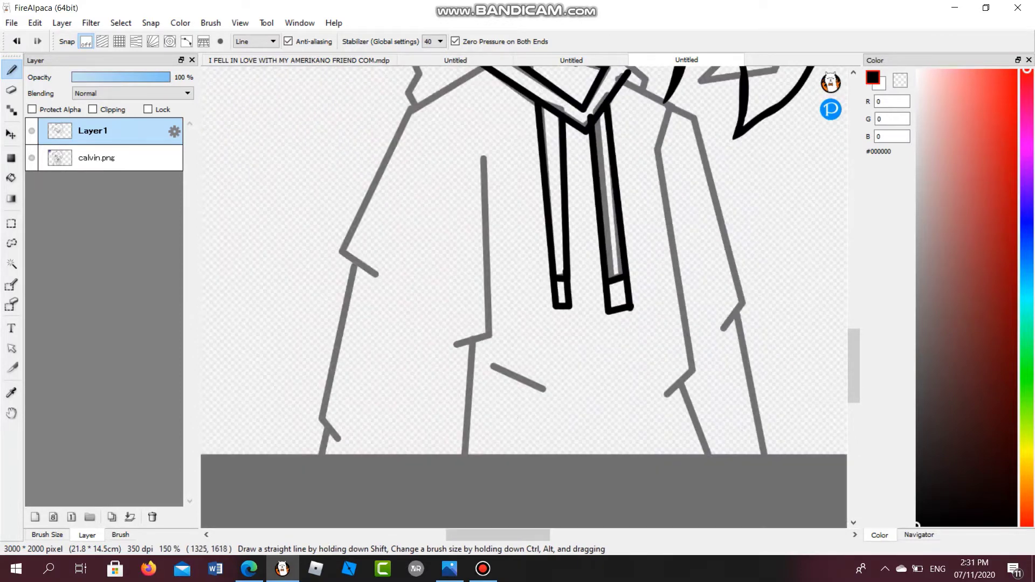
scroll(638, 270, up, 2)
Step: In Freehand mode, ink the upper-left edge of the hood collar and extend it downward
click(255, 40)
click(253, 50)
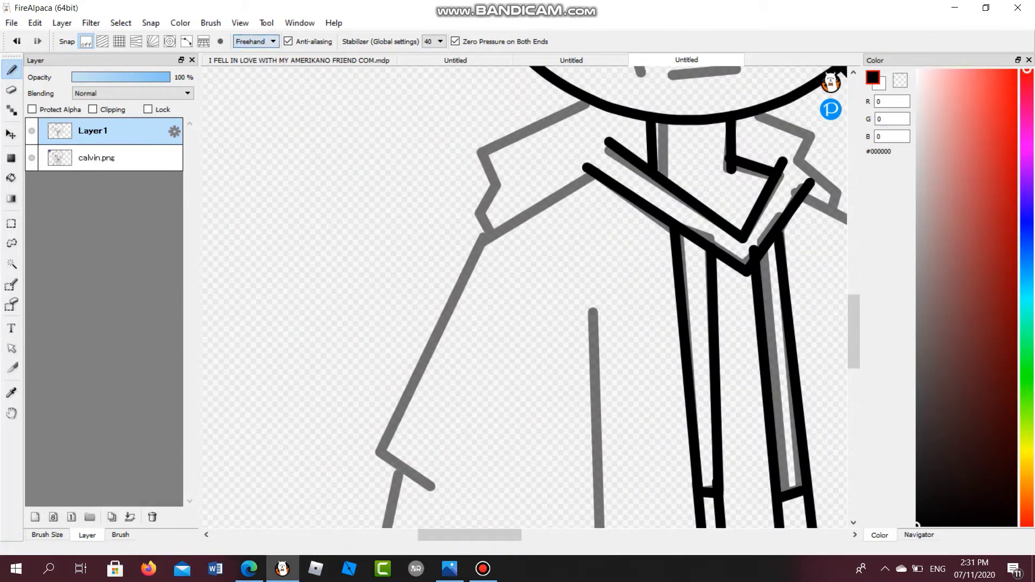
mouse_move(583, 93)
mouse_down()
mouse_move(528, 107)
mouse_move(479, 136)
mouse_up()
mouse_move(483, 190)
mouse_down()
mouse_move(471, 220)
mouse_move(497, 235)
mouse_move(477, 208)
mouse_move(528, 223)
mouse_move(517, 272)
mouse_move(555, 309)
mouse_move(557, 353)
mouse_up()
scroll(476, 234, down, 2)
scroll(433, 203, up, 3)
scroll(556, 353, down, 2)
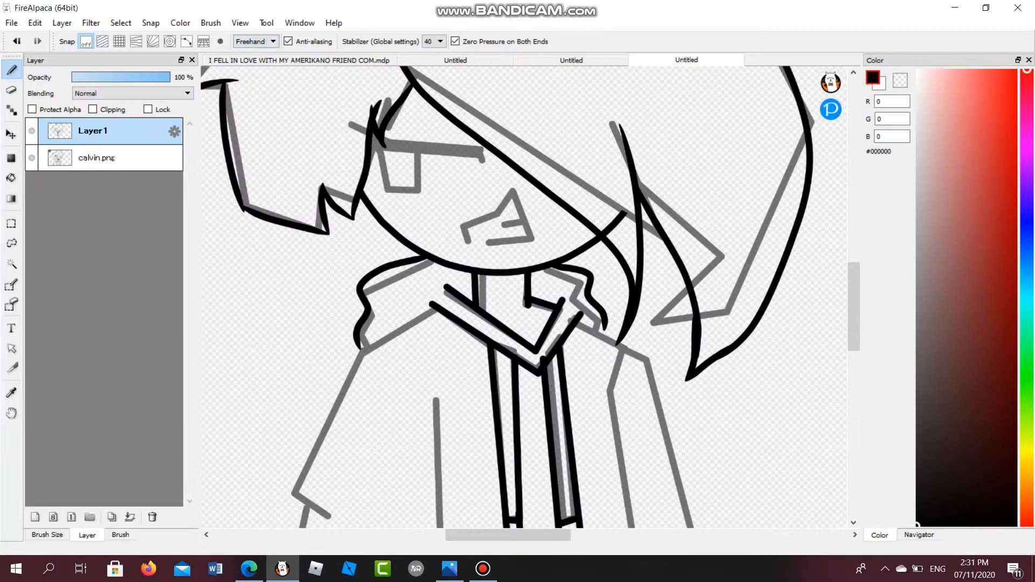
Step: Back in Line mode, draw the hoodie's left shoulder line
click(255, 41)
click(251, 59)
scroll(431, 373, up, 4)
drag(440, 180, 222, 300)
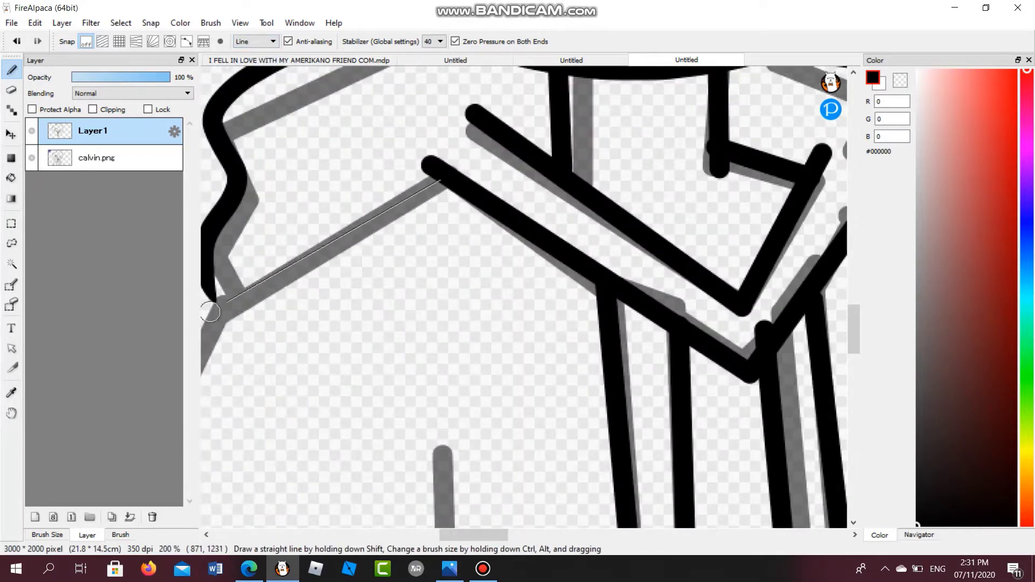
scroll(222, 300, down, 4)
scroll(248, 207, up, 4)
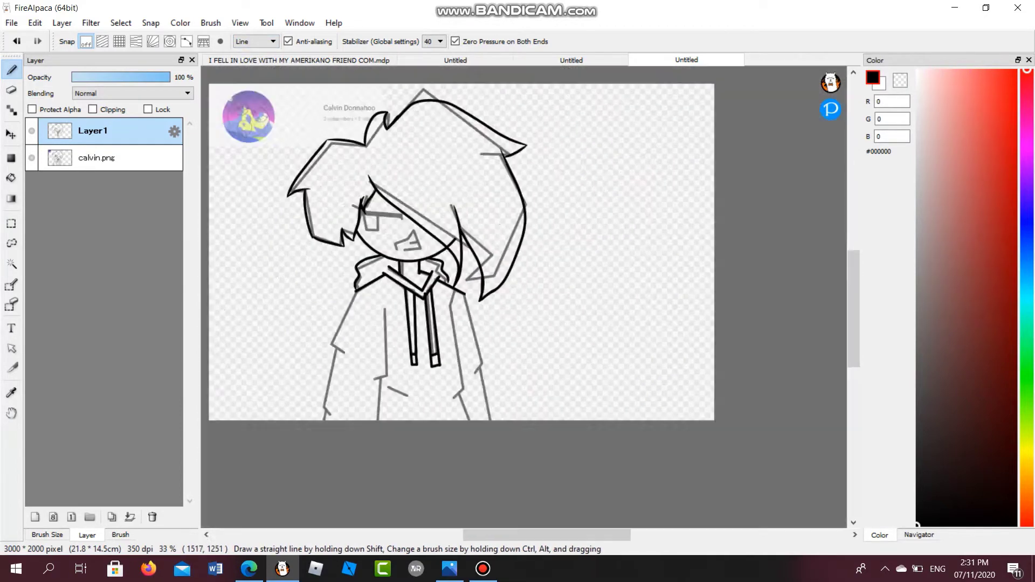
scroll(285, 75, down, 5)
scroll(284, 75, up, 2)
click(255, 41)
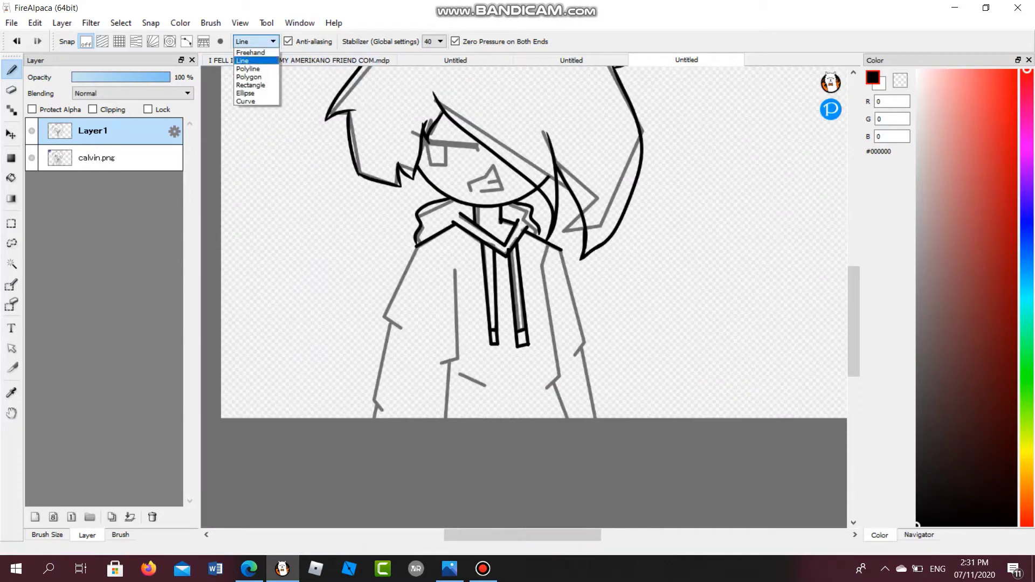
Step: In Freehand mode, ink the hoodie's front fold, left edge and right side down to the hem
click(251, 51)
scroll(408, 158, up, 1)
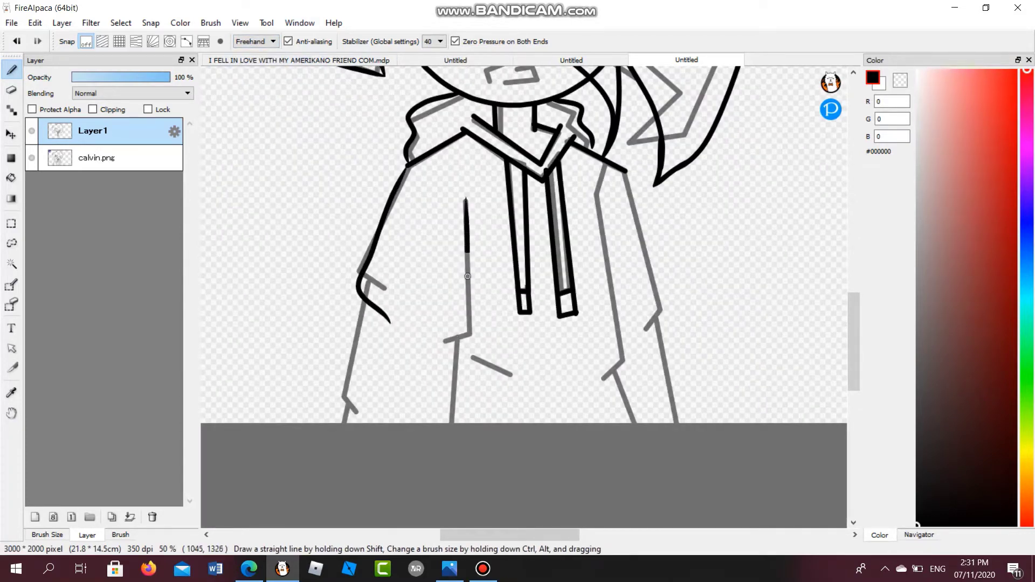
scroll(447, 456, up, 1)
drag(490, 211, 480, 464)
scroll(480, 439, up, 3)
scroll(360, 143, left, 2)
mouse_move(373, 202)
mouse_down()
mouse_move(355, 343)
mouse_move(371, 428)
mouse_up()
scroll(431, 426, down, 1)
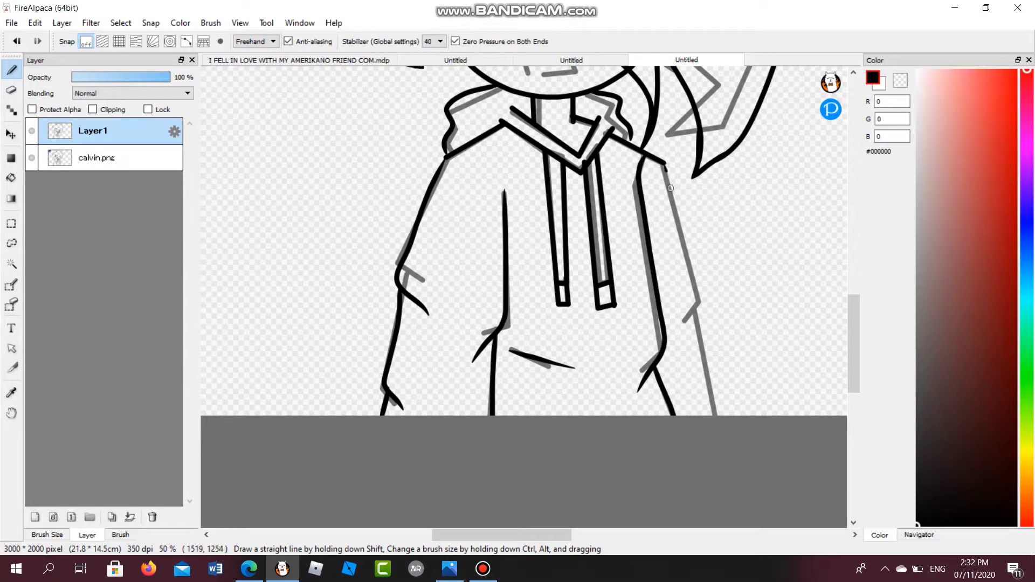
scroll(619, 80, up, 1)
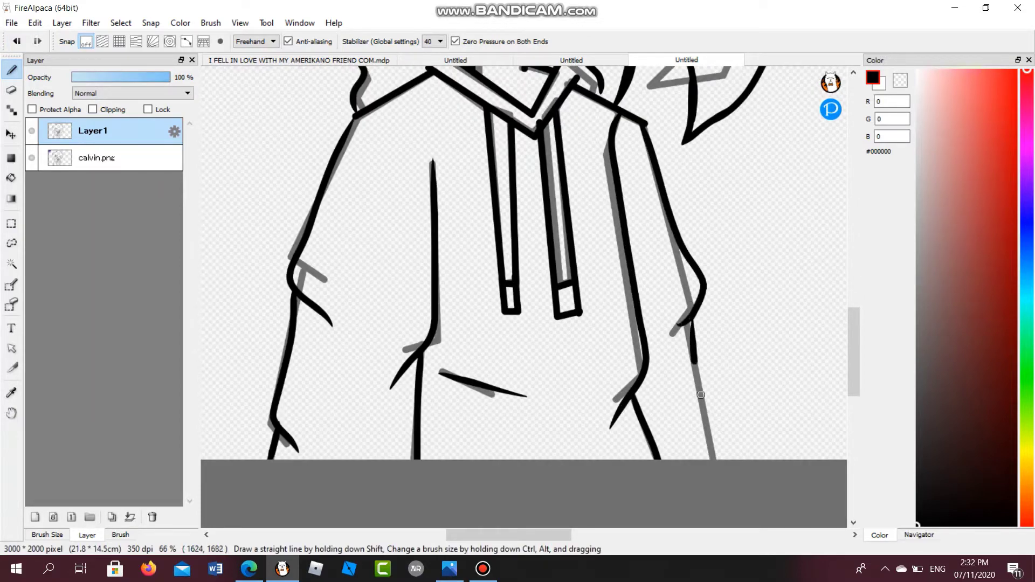
drag(701, 395, 729, 469)
click(919, 535)
click(892, 78)
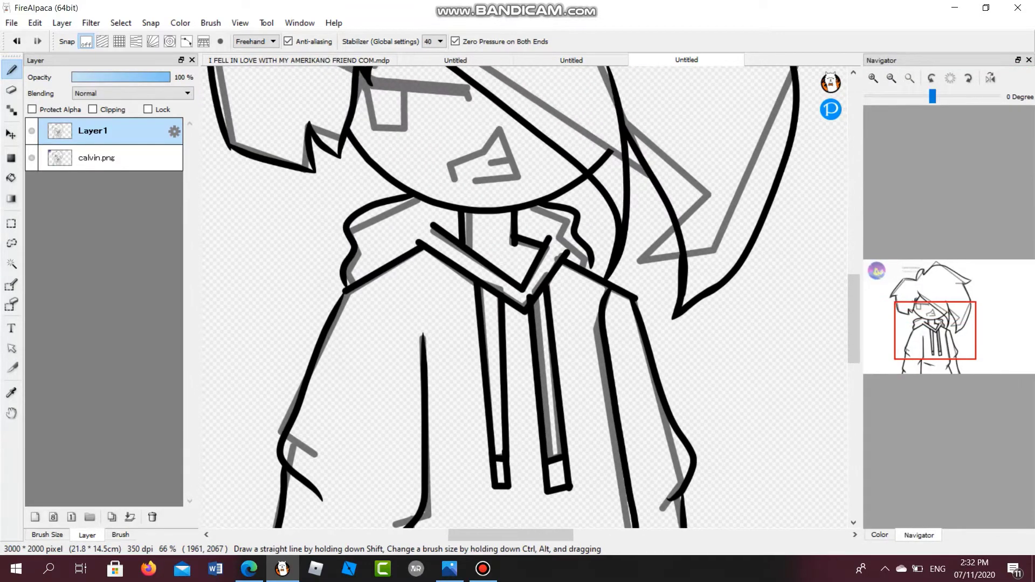
Step: Hide calvin.png and erase the overshooting stroke tip with a small eraser
click(892, 78)
click(32, 157)
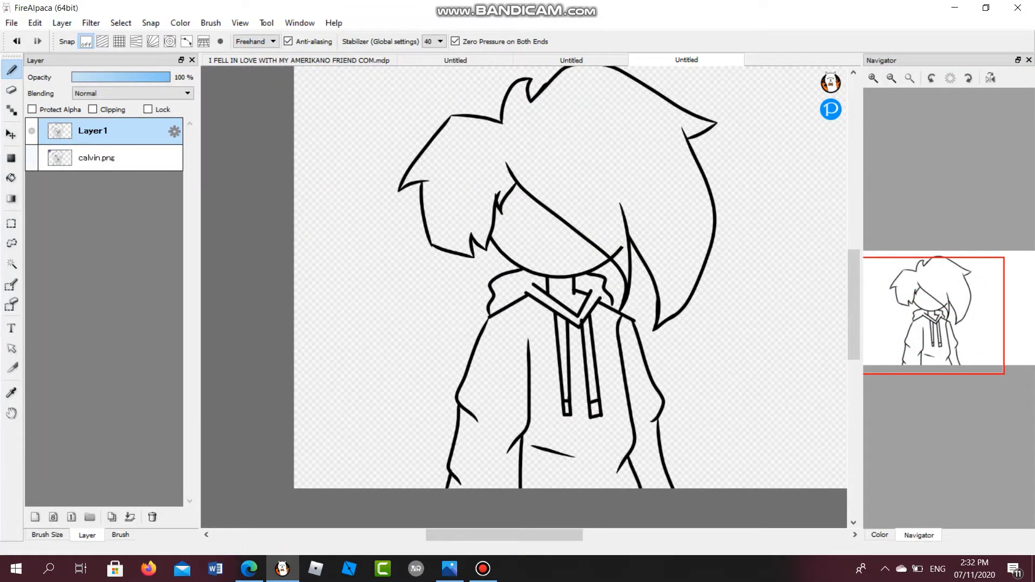
click(11, 90)
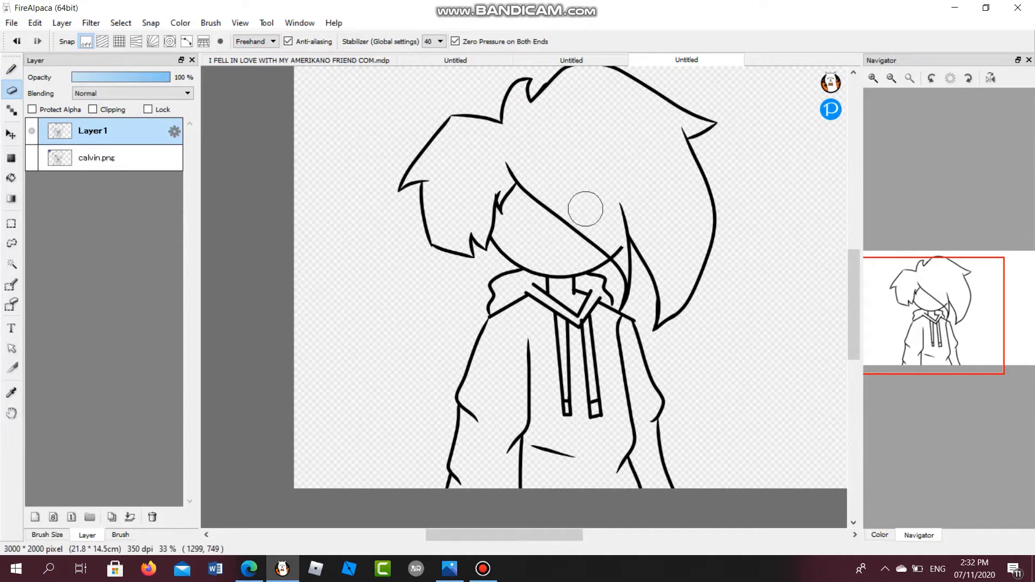
scroll(586, 208, up, 3)
click(47, 535)
click(91, 149)
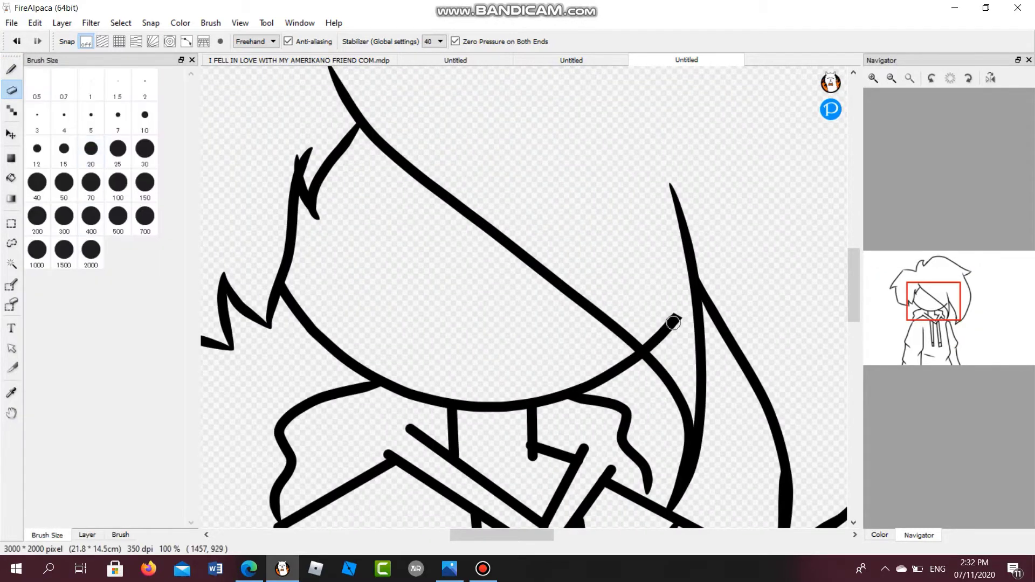
scroll(674, 322, up, 2)
mouse_move(675, 296)
mouse_down()
mouse_move(680, 350)
mouse_move(660, 298)
mouse_move(647, 321)
mouse_move(649, 363)
mouse_up()
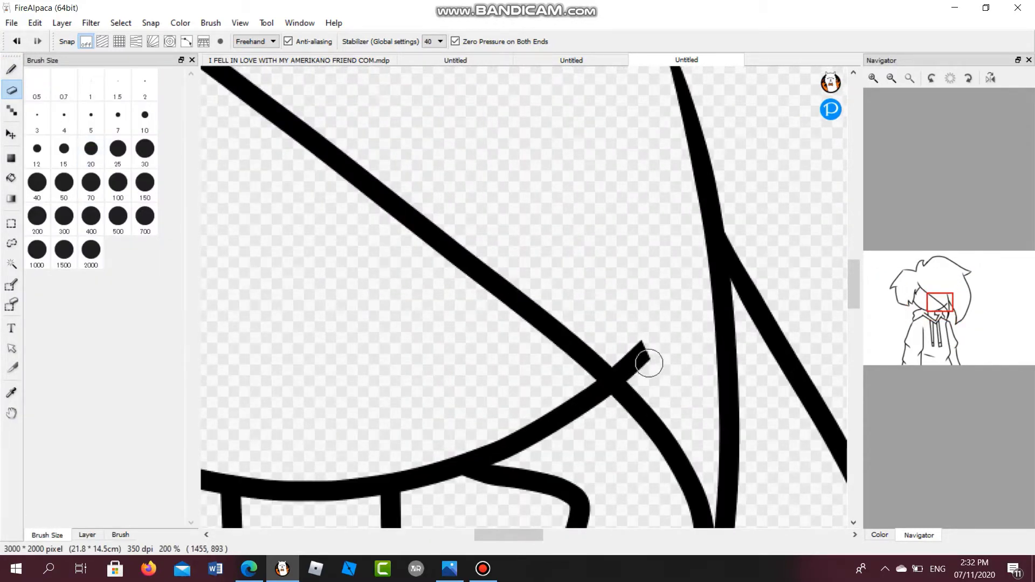
scroll(634, 355, up, 3)
drag(620, 289, 675, 370)
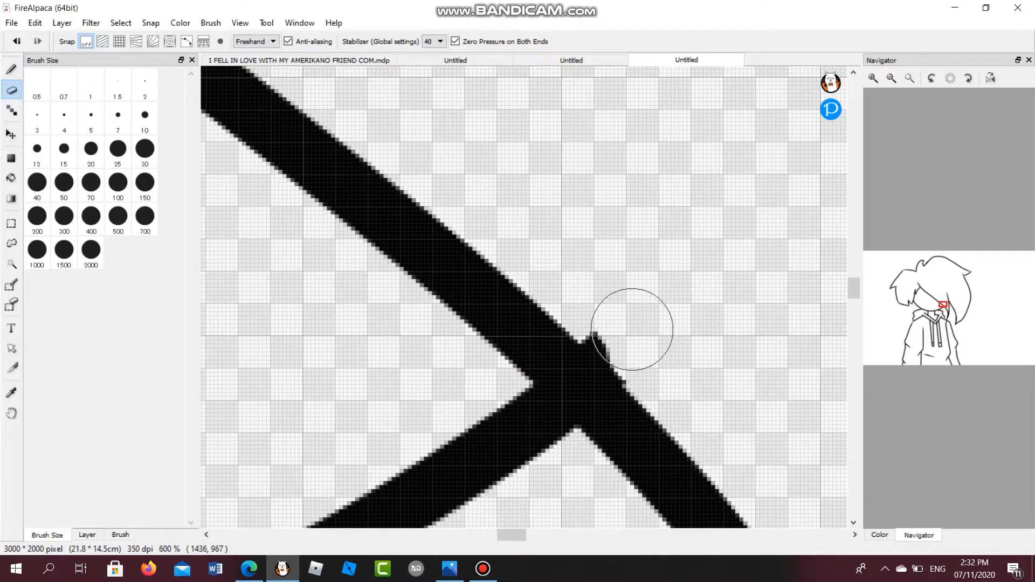
scroll(668, 324, down, 8)
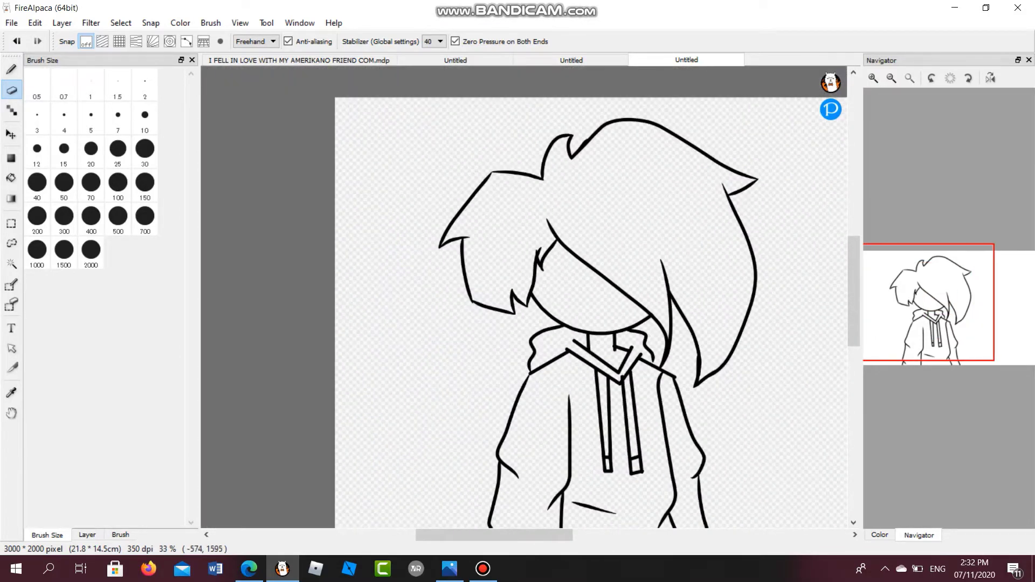
Step: Make the calvin.png reference layer visible again
click(87, 535)
click(32, 157)
scroll(523, 296, down, 2)
scroll(486, 324, up, 5)
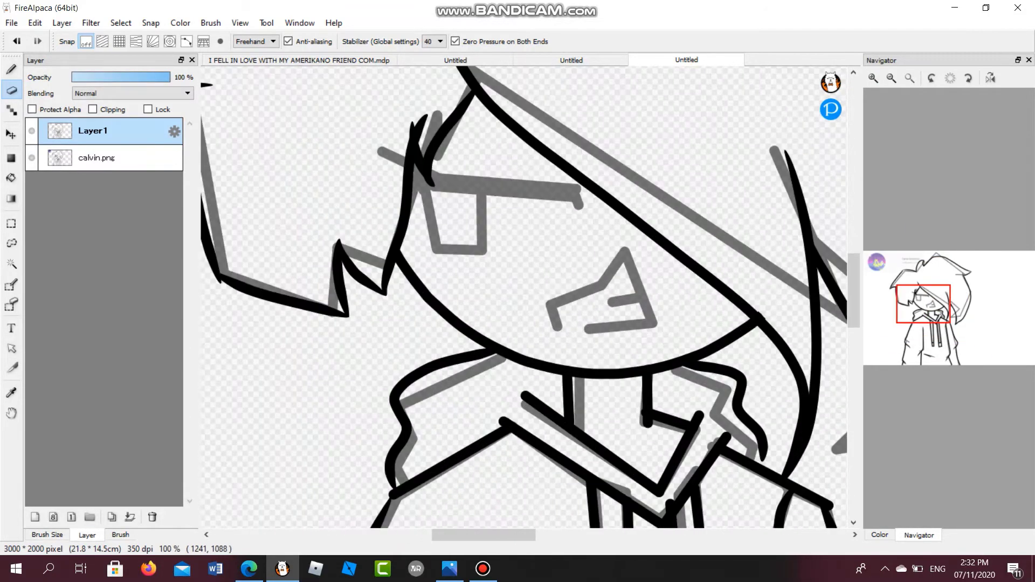
Step: Draw the character's mouth outline with the Pen in Freehand mode
click(256, 42)
key(Escape)
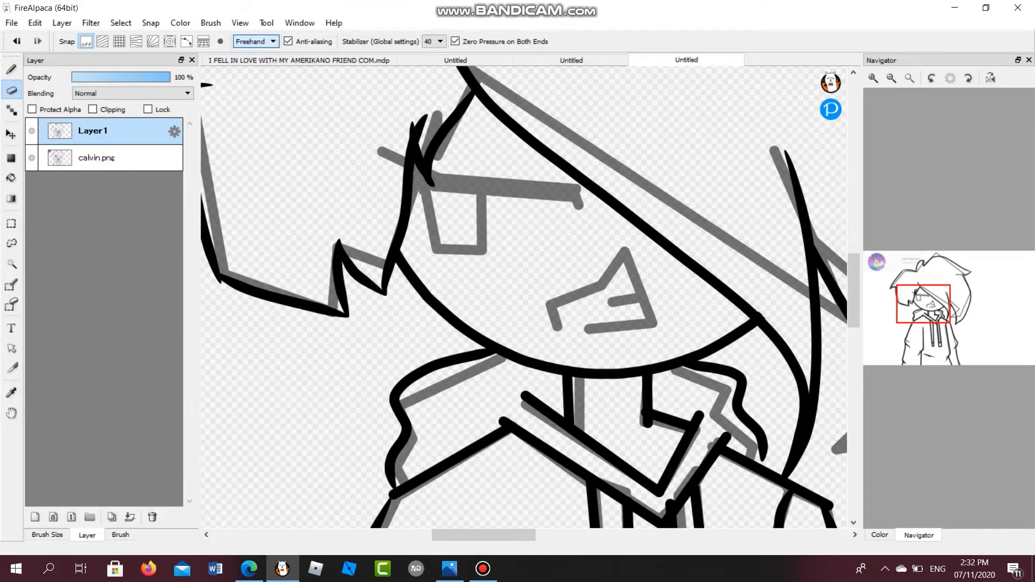
scroll(523, 297, down, 5)
scroll(675, 432, up, 8)
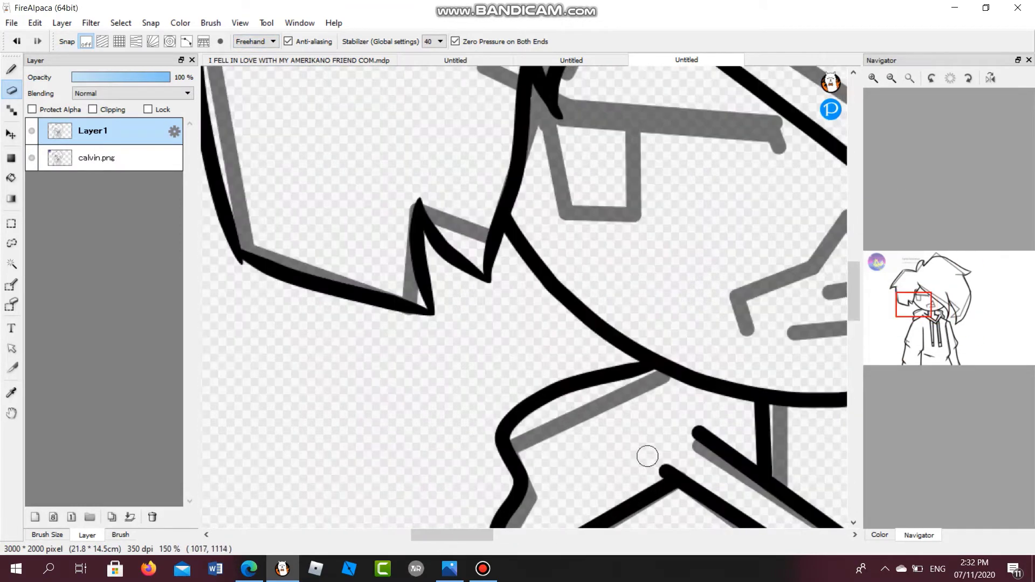
key(b)
scroll(626, 439, up, 2)
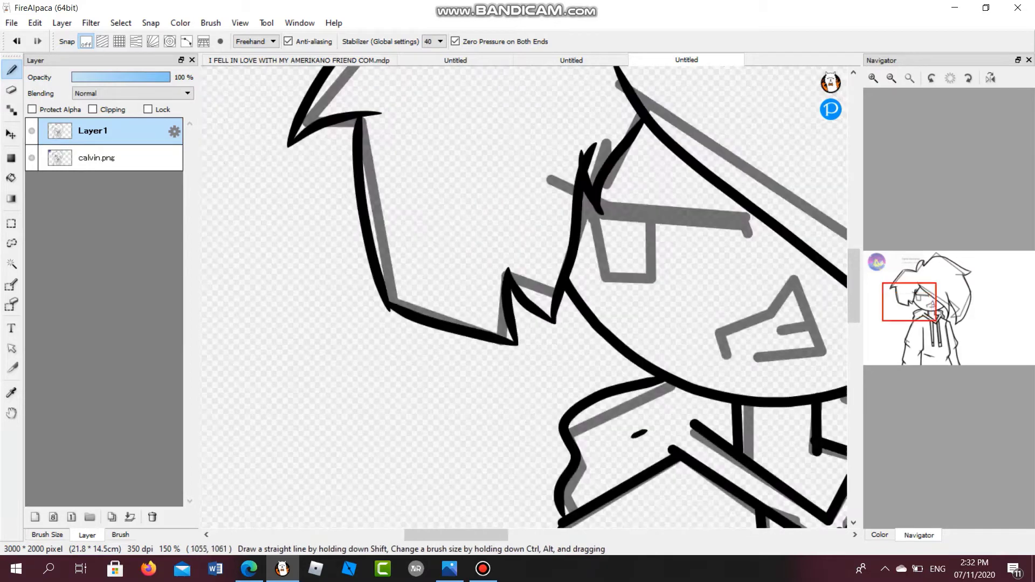
mouse_move(581, 466)
mouse_down()
mouse_move(600, 428)
mouse_move(781, 363)
mouse_move(804, 461)
mouse_move(809, 439)
mouse_move(718, 472)
mouse_move(608, 472)
mouse_move(574, 455)
mouse_up()
scroll(809, 366, up, 2)
scroll(663, 392, down, 8)
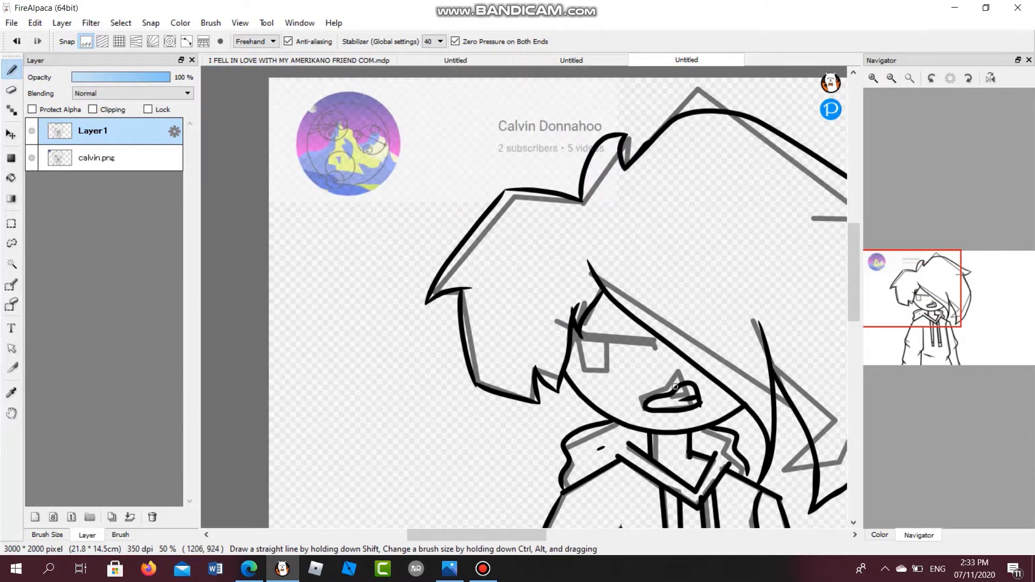
scroll(739, 399, up, 5)
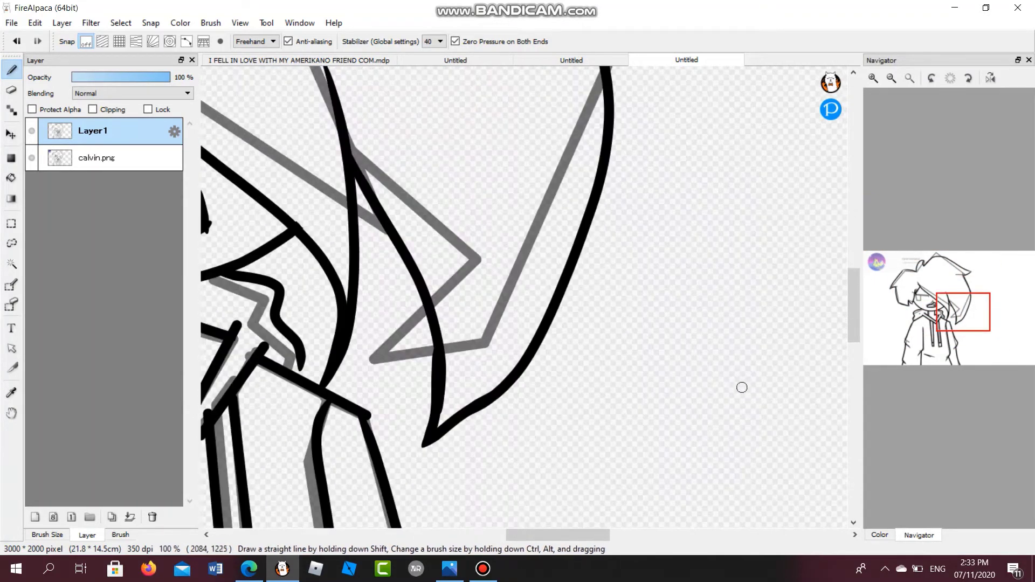
Step: Hand-letter the word 'Tch' beside the character
drag(654, 288, 646, 349)
drag(661, 271, 611, 273)
scroll(717, 385, up, 1)
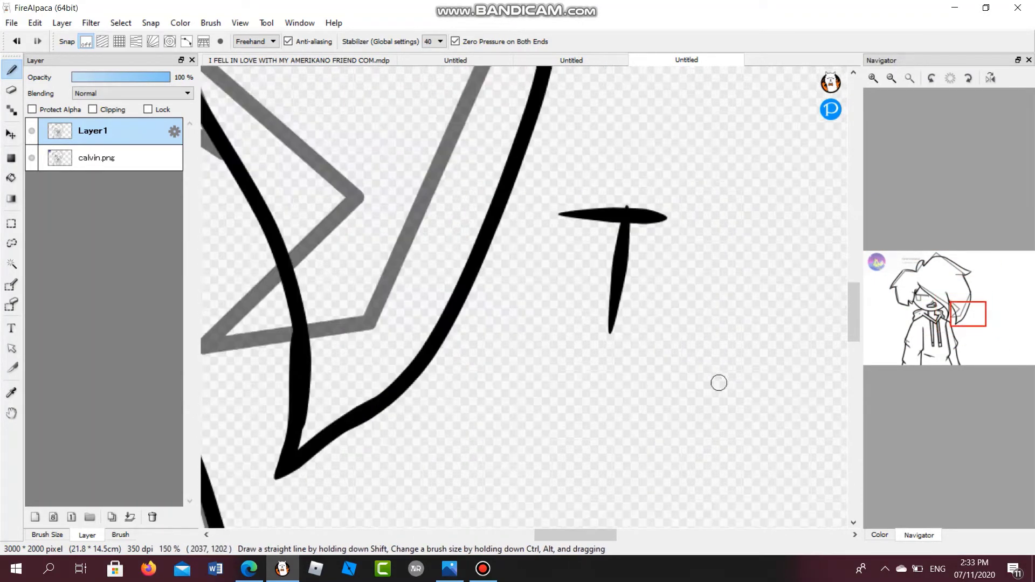
mouse_move(696, 296)
mouse_down()
mouse_move(649, 316)
mouse_move(696, 330)
mouse_up()
drag(744, 206, 722, 345)
drag(737, 299, 770, 346)
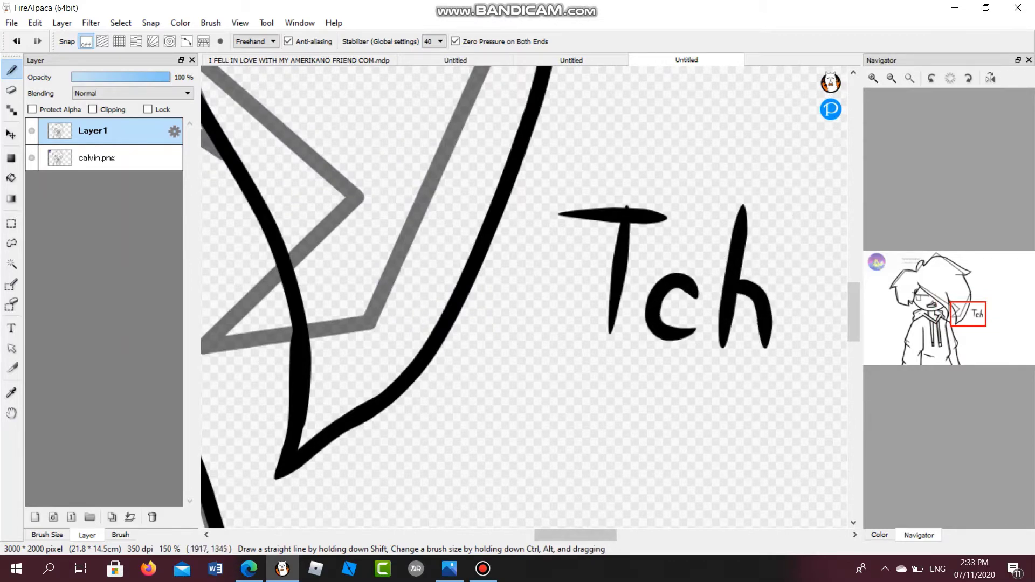
Step: Add a small asterisk after the 'Tch' lettering
scroll(755, 323, right, 2)
scroll(733, 300, up, 3)
mouse_move(503, 97)
mouse_down()
mouse_move(590, 156)
mouse_move(615, 93)
mouse_move(531, 129)
mouse_move(549, 82)
mouse_move(557, 161)
mouse_move(614, 118)
mouse_move(571, 119)
mouse_up()
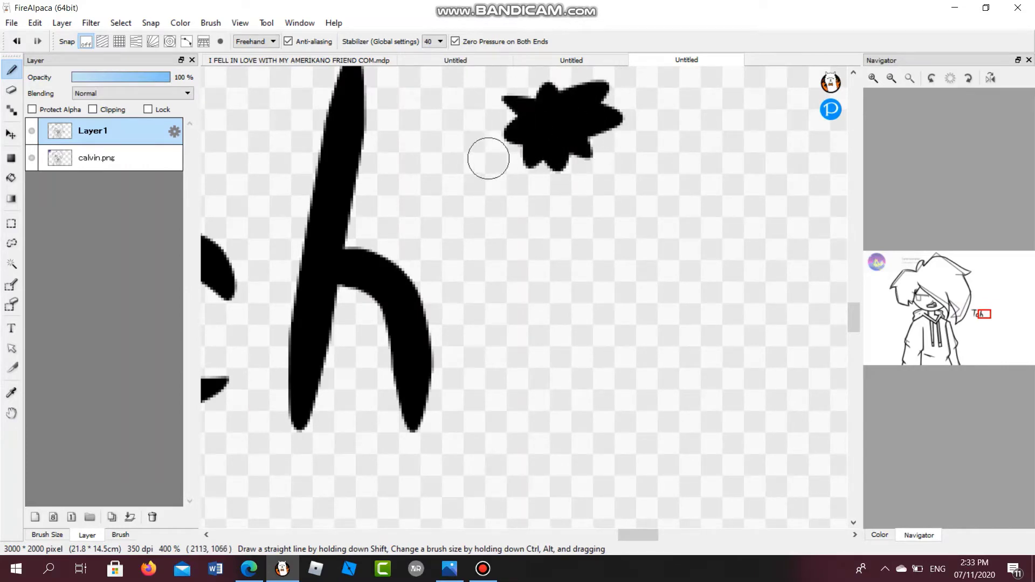
scroll(488, 158, down, 4)
scroll(488, 158, up, 3)
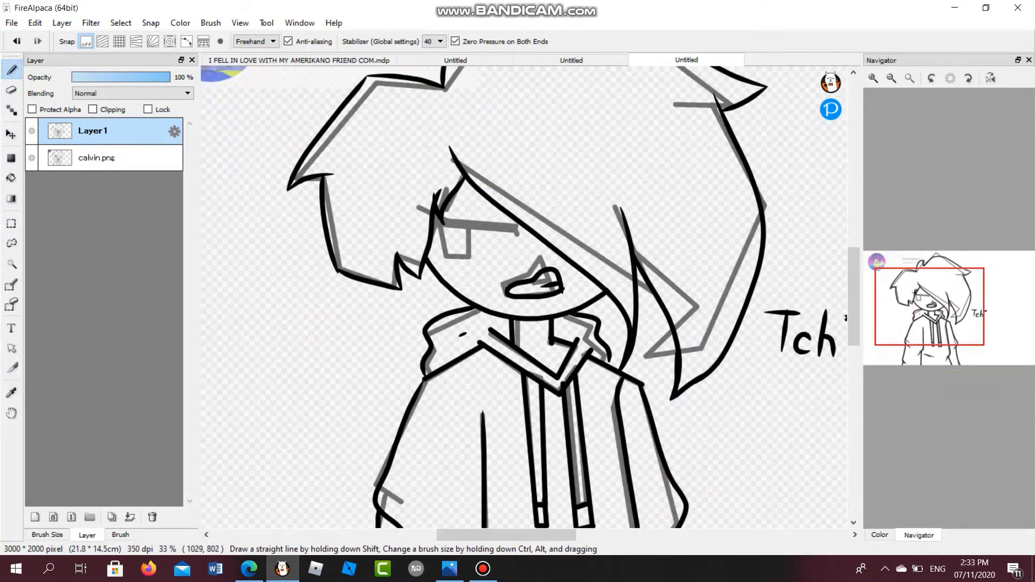
scroll(512, 259, up, 4)
Step: In Line mode, draw the glasses' top bar, bottom bar and both sides over the eye
click(256, 41)
click(248, 60)
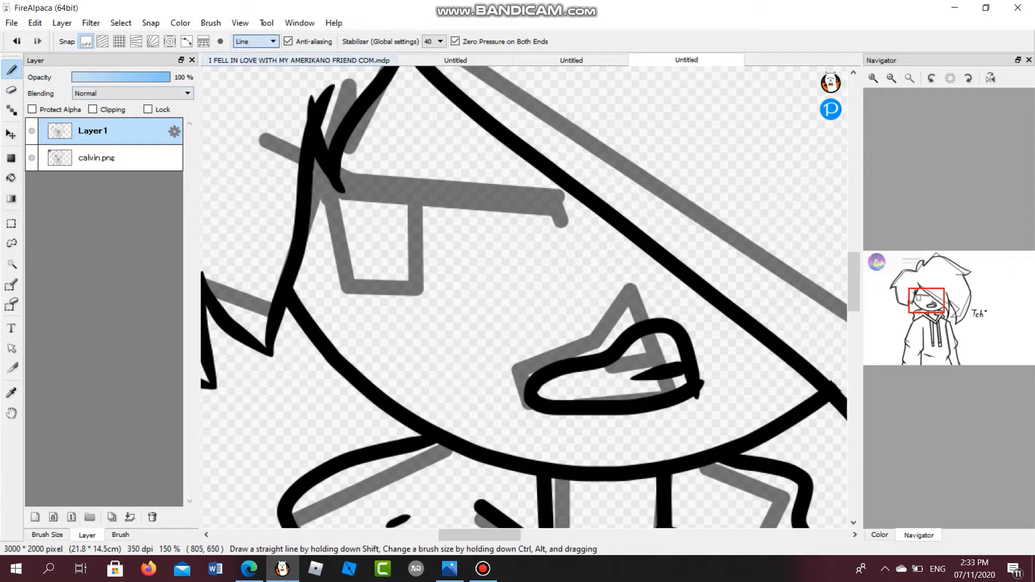
click(48, 534)
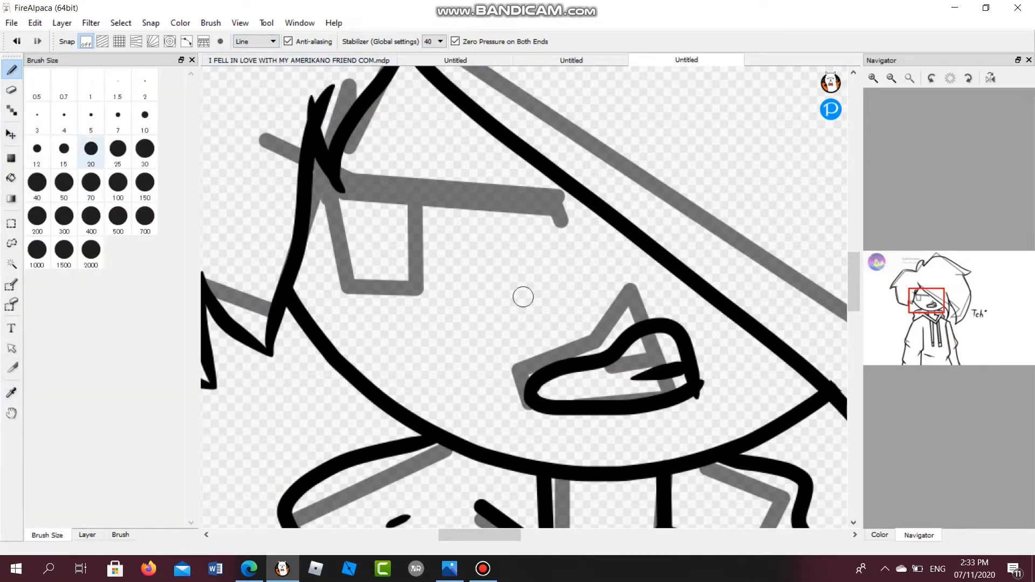
mouse_move(331, 186)
mouse_down()
mouse_move(555, 208)
mouse_move(381, 185)
mouse_move(349, 191)
mouse_up()
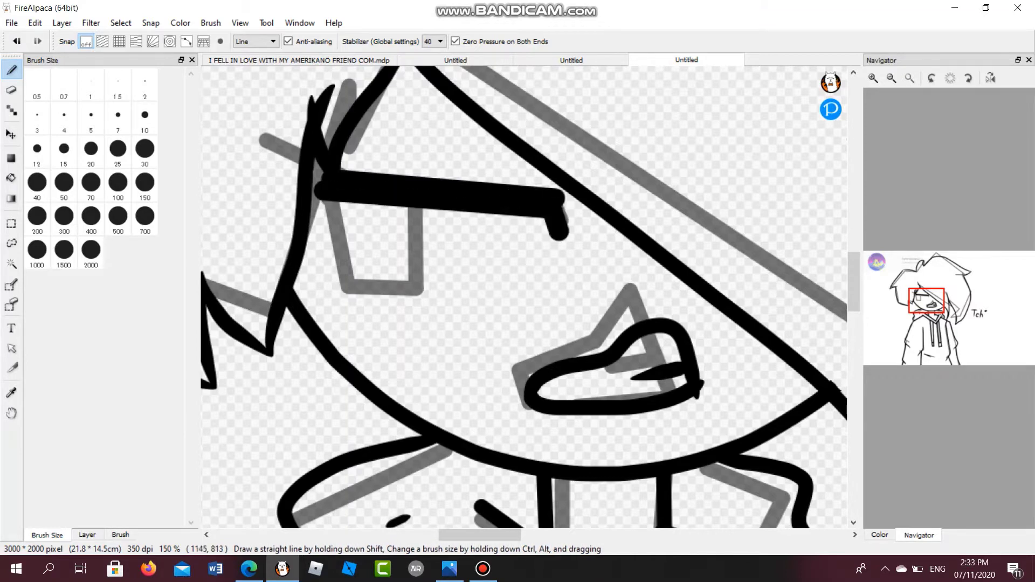
mouse_move(411, 280)
mouse_down()
mouse_move(329, 272)
mouse_move(516, 294)
mouse_move(534, 276)
mouse_up()
drag(426, 283, 425, 282)
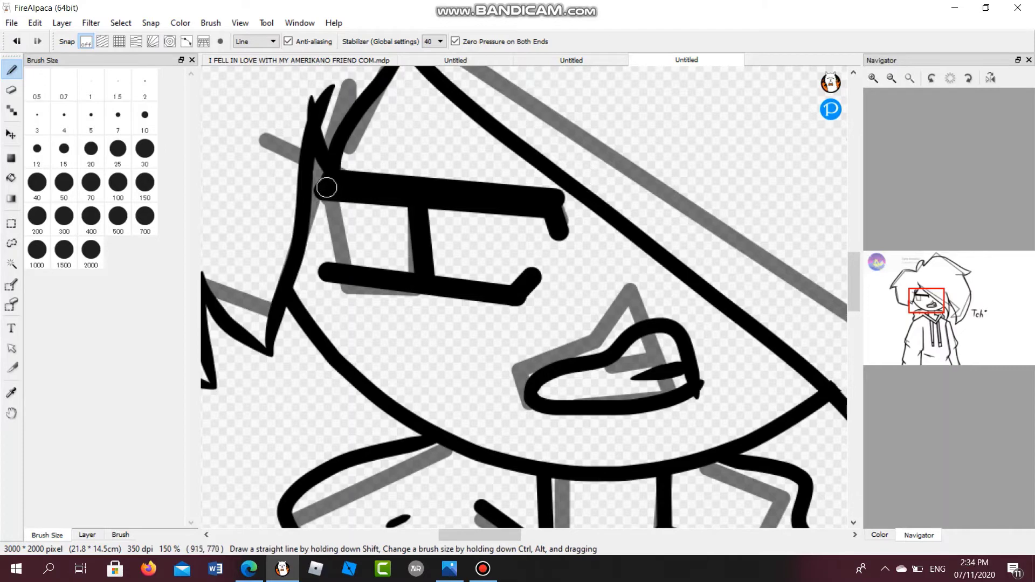
drag(324, 185, 334, 264)
key(ctrl+minus)
scroll(436, 187, up, 2)
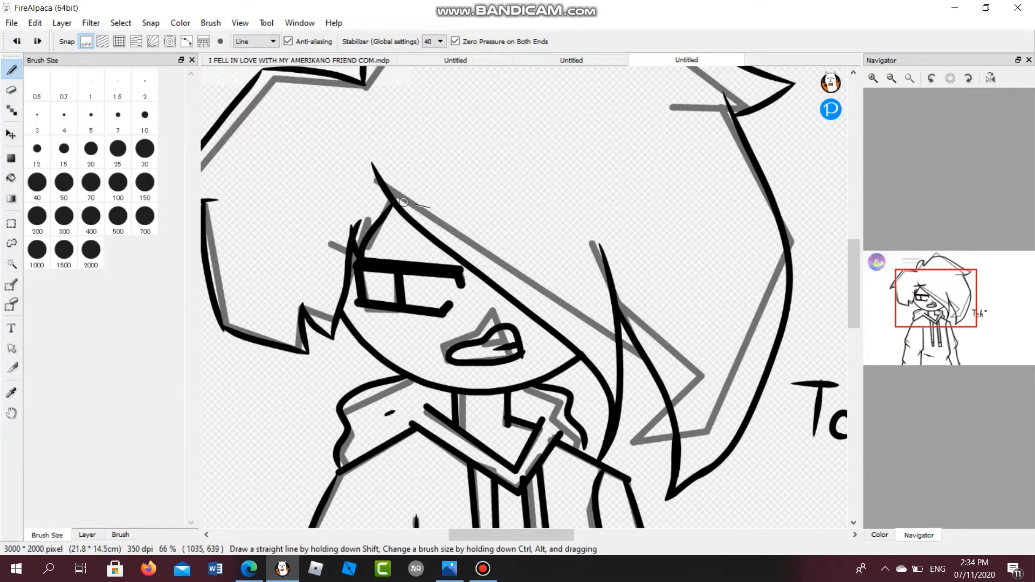
scroll(421, 216, up, 2)
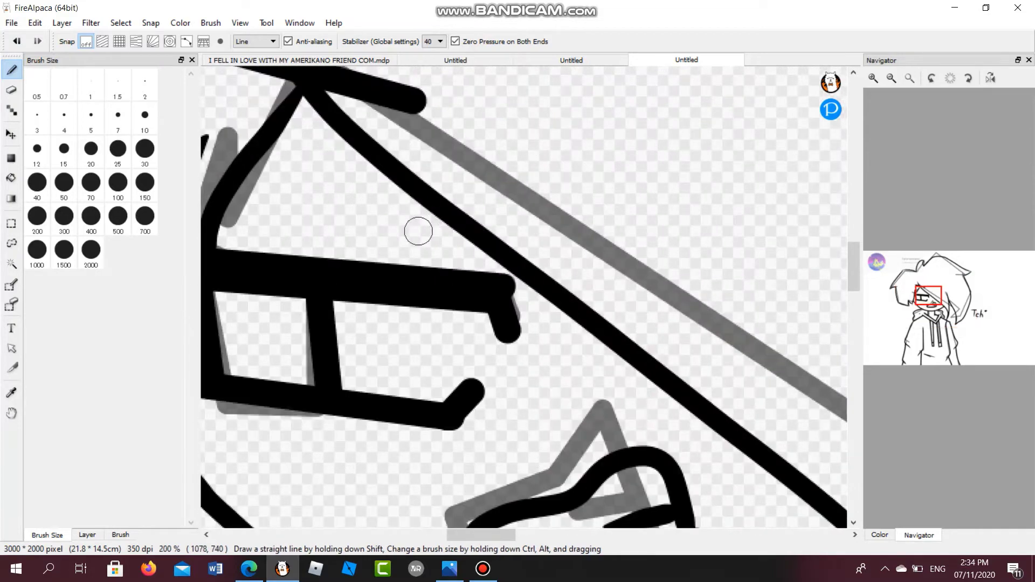
scroll(419, 232, down, 3)
click(86, 535)
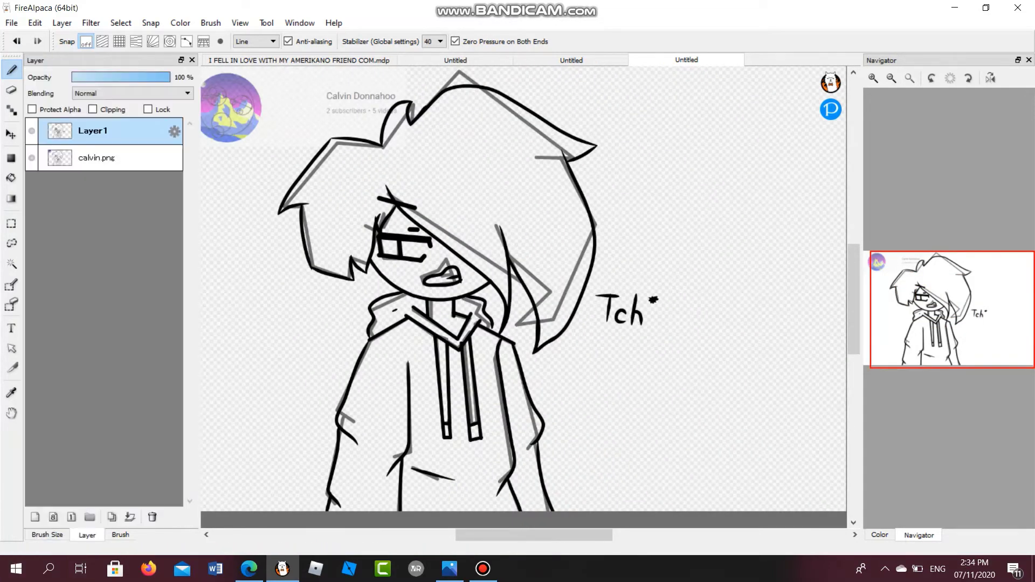
Step: Hide and re-show the calvin.png reference layer, then select it
click(32, 157)
scroll(475, 377, down, 1)
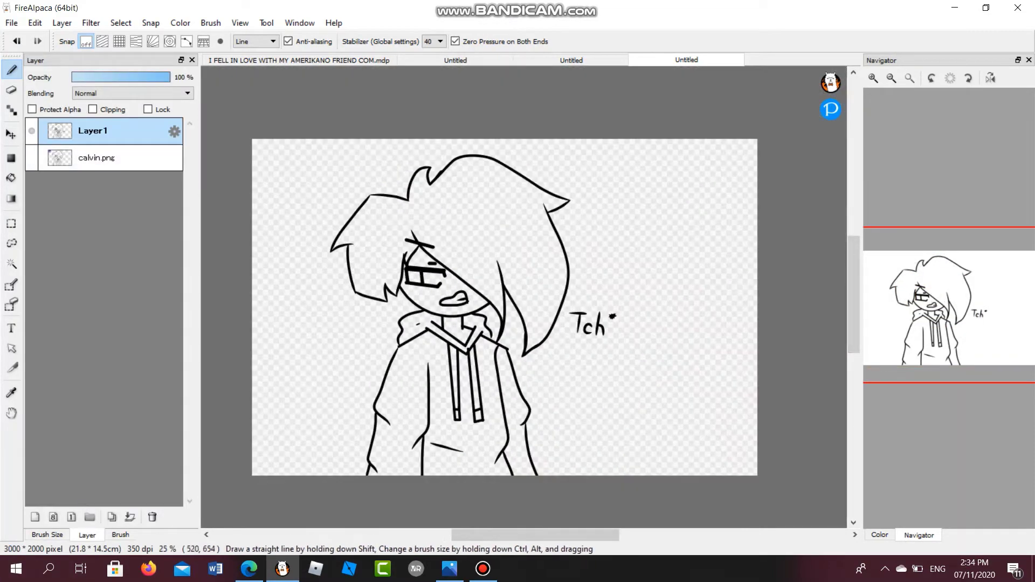
click(31, 158)
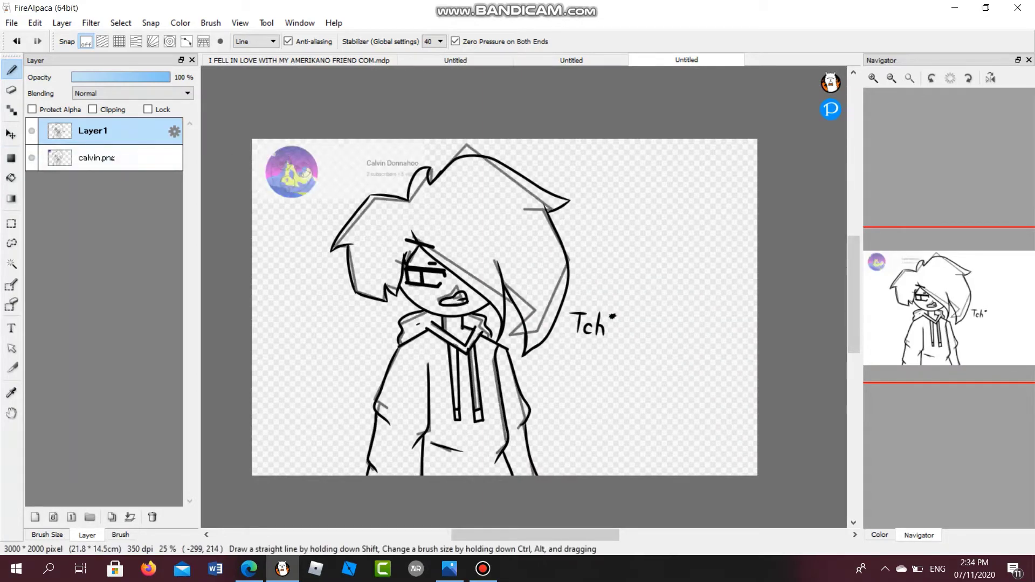
click(100, 158)
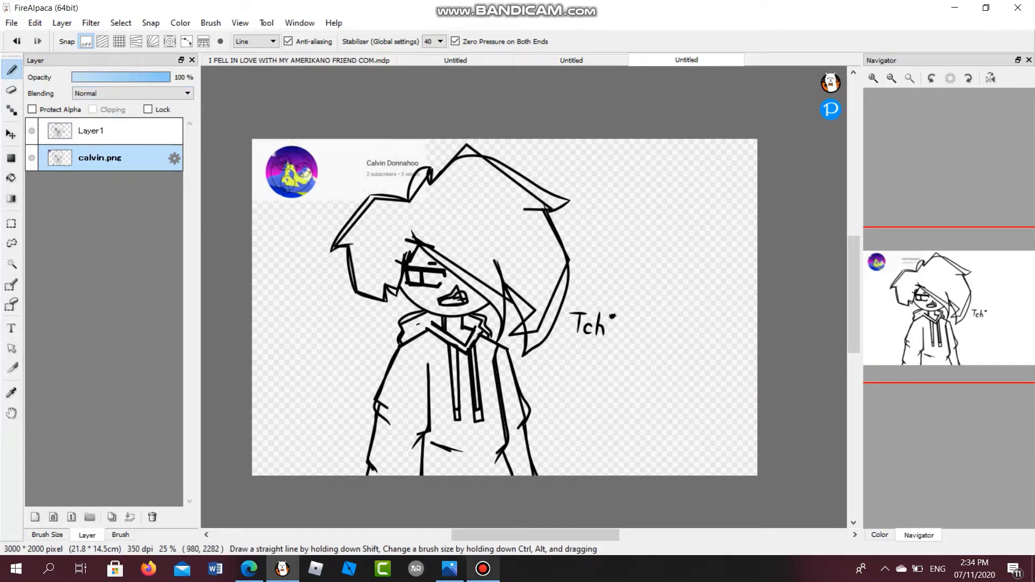
click(483, 569)
click(483, 569)
scroll(291, 173, up, 3)
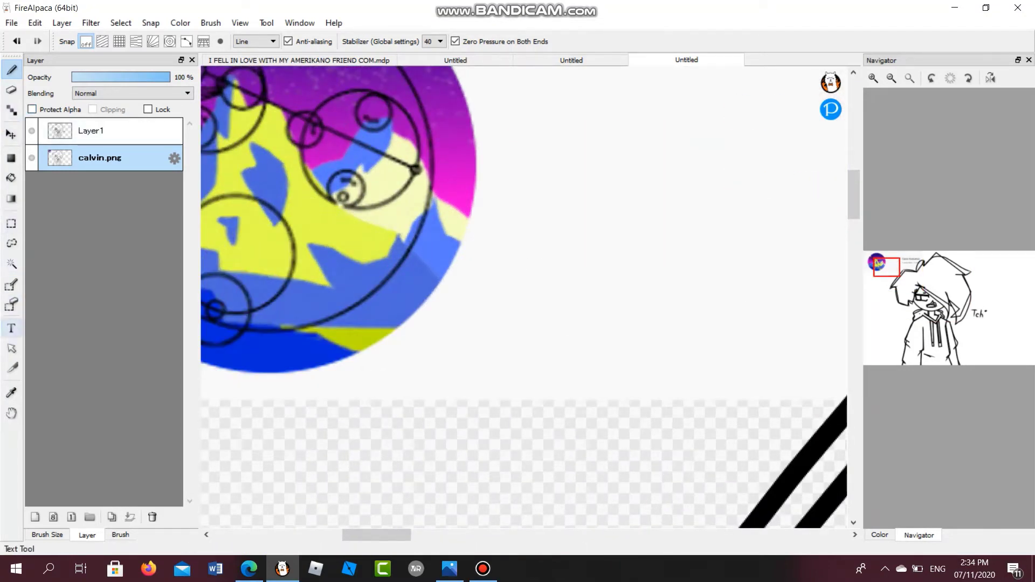
Step: Lower the calvin.png layer's opacity to 1% so only the black line art shows
click(12, 393)
scroll(325, 204, down, 3)
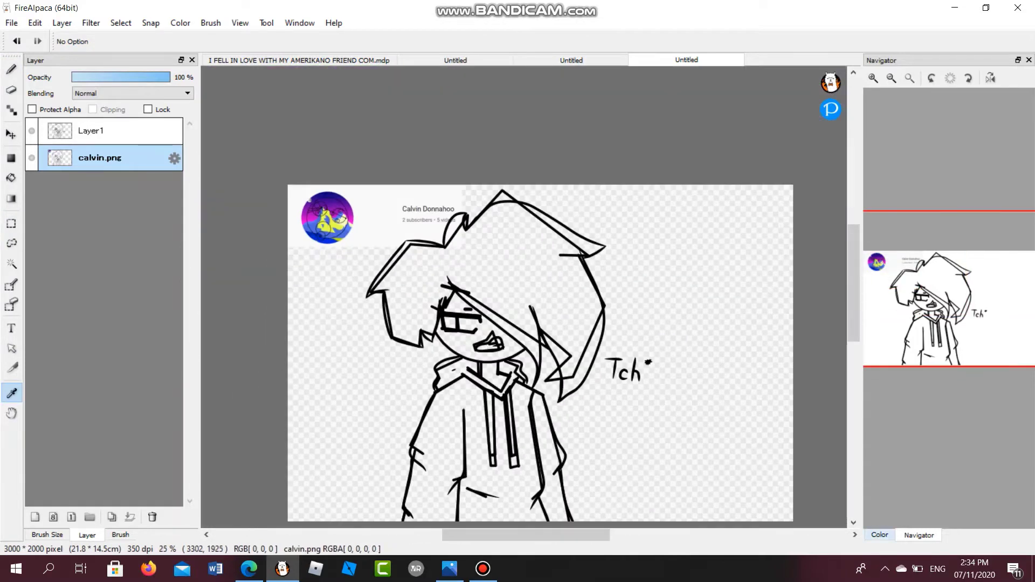
click(880, 535)
click(919, 535)
scroll(548, 314, down, 3)
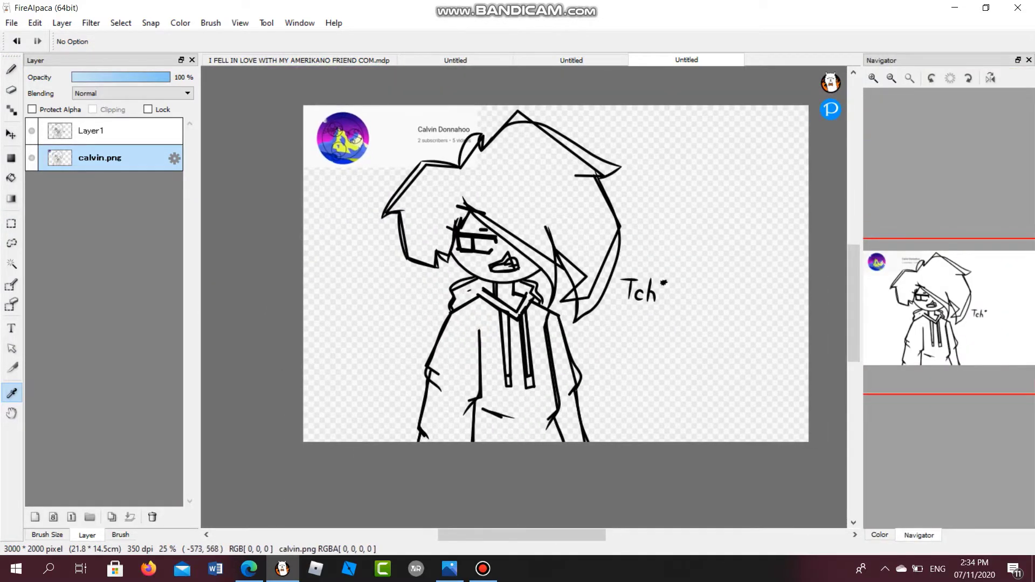
click(101, 77)
scroll(539, 280, up, 2)
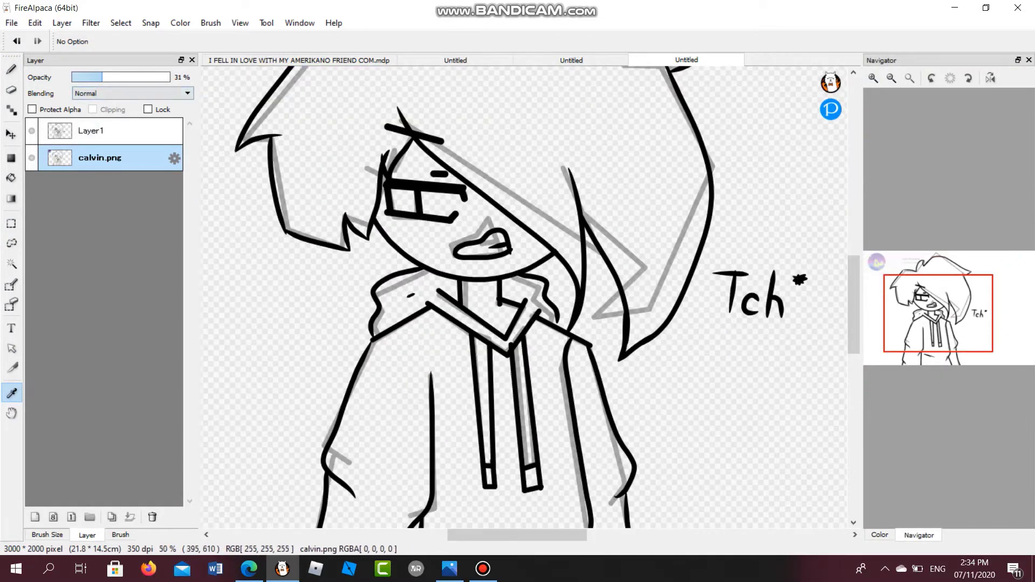
click(73, 77)
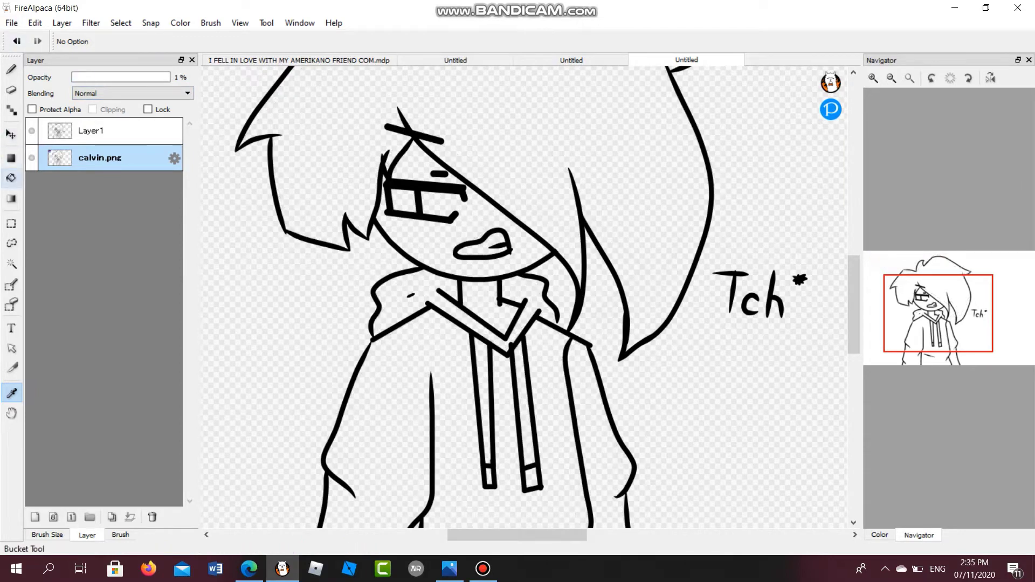
click(10, 178)
scroll(585, 332, up, 3)
scroll(523, 297, down, 3)
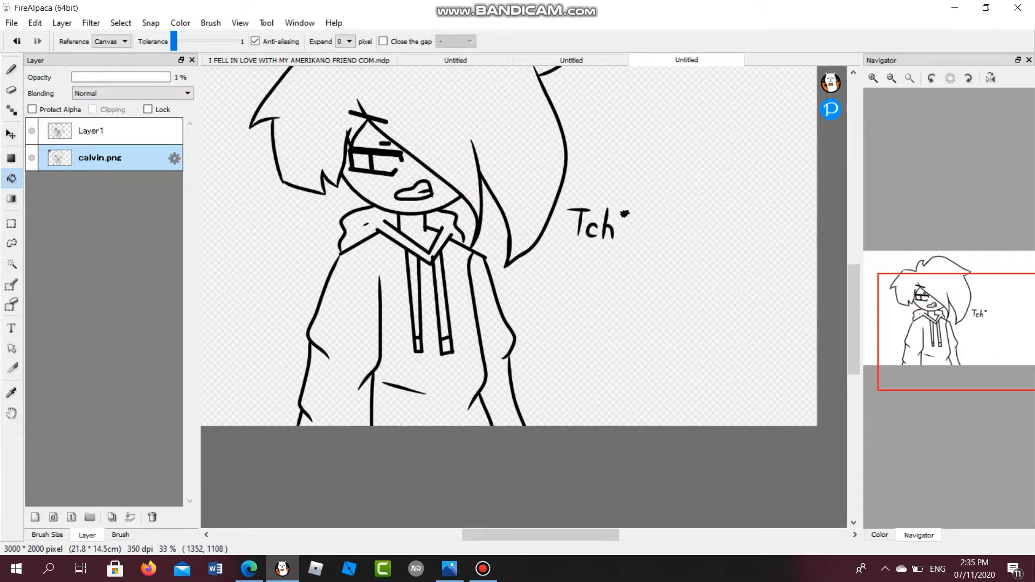
Step: Delete the calvin.png reference layer, trying and undoing yellow collar fills along the way
click(91, 130)
scroll(523, 297, up, 1)
click(273, 232)
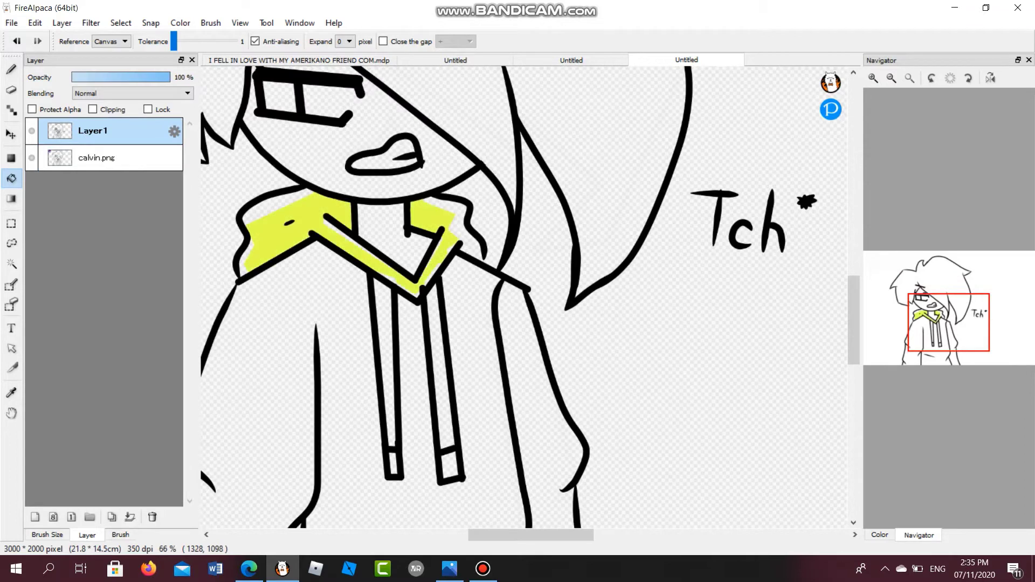
click(17, 41)
click(99, 158)
click(152, 518)
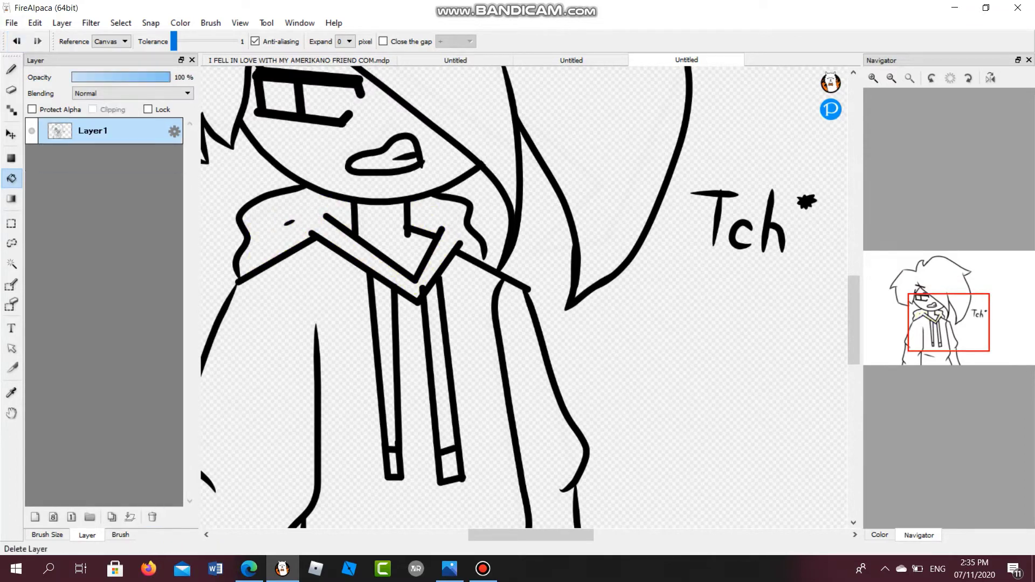
click(469, 208)
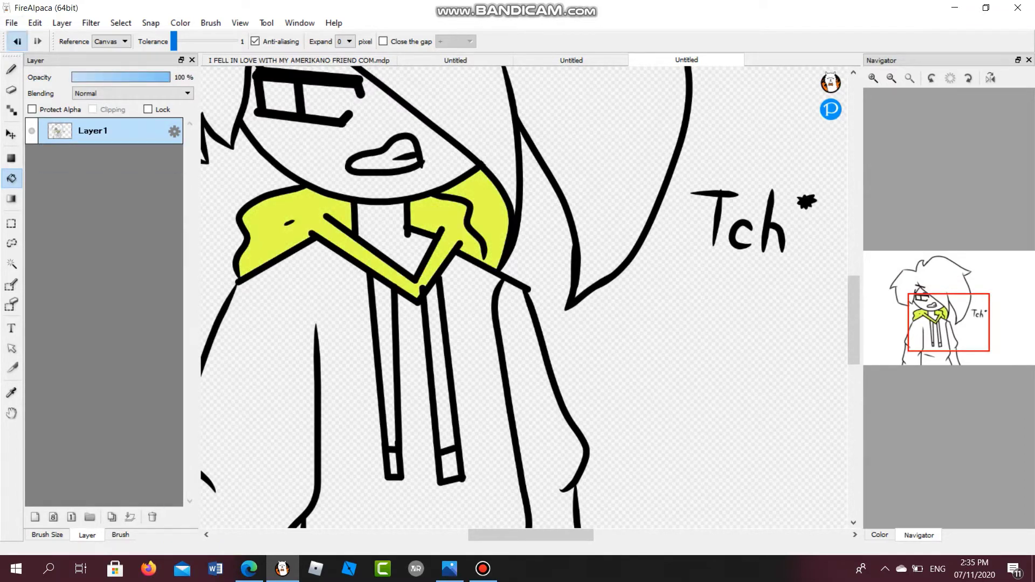
click(16, 41)
Step: Draw a yellow test stroke, then redraw a hair strand's tip in black with freehand pen strokes
click(11, 69)
drag(692, 283, 685, 426)
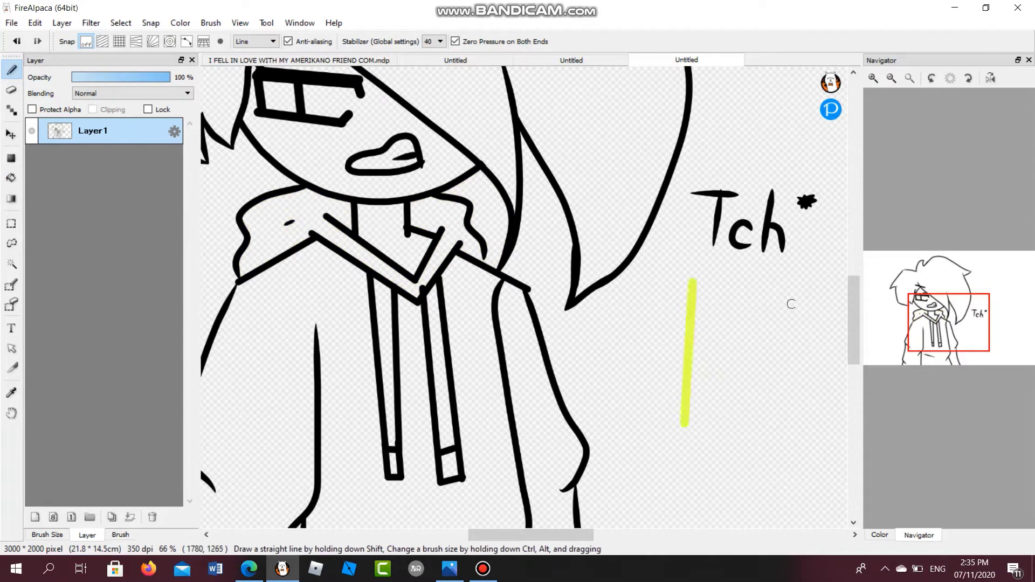
click(880, 535)
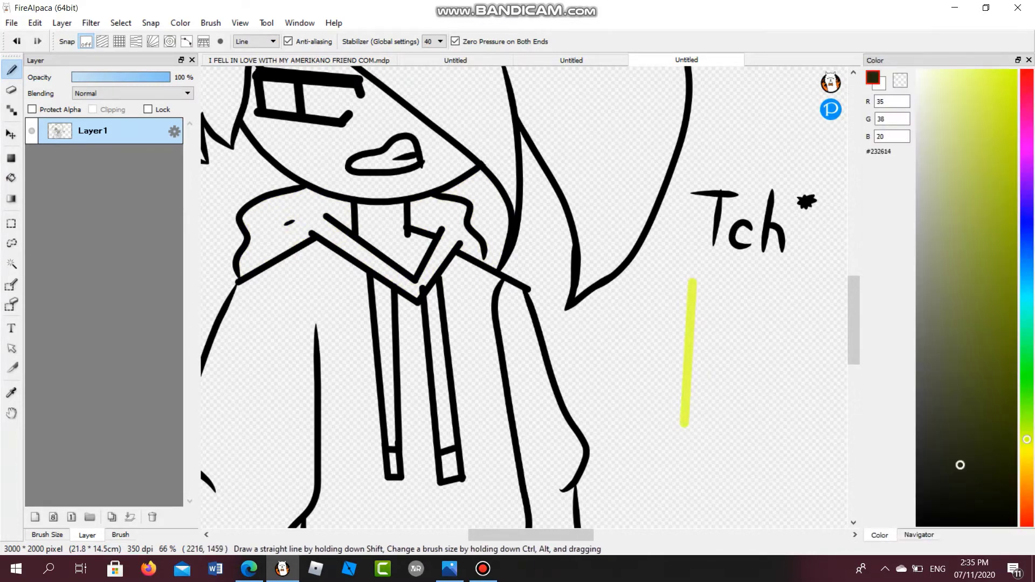
scroll(463, 258, up, 5)
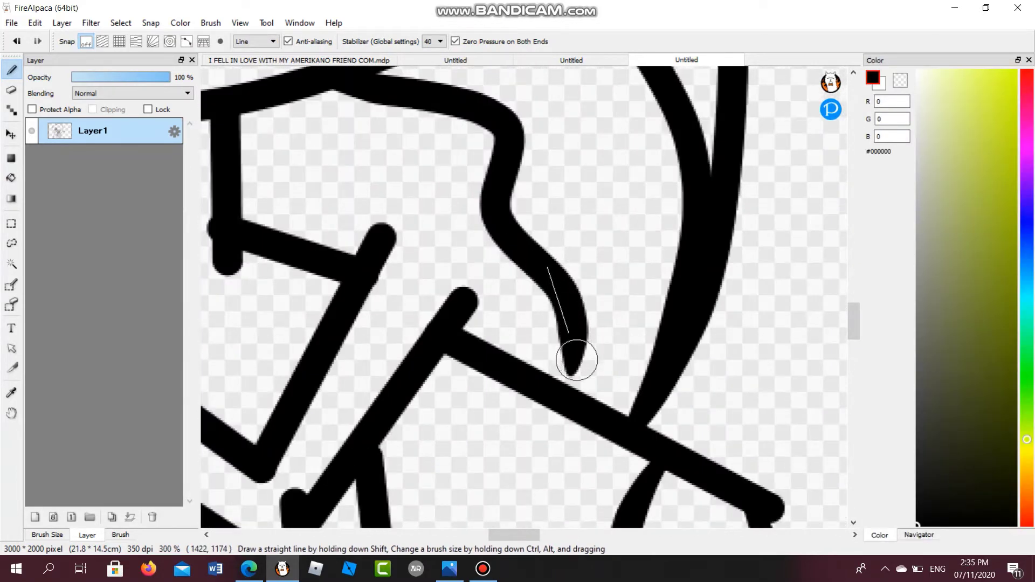
scroll(577, 360, down, 5)
click(254, 41)
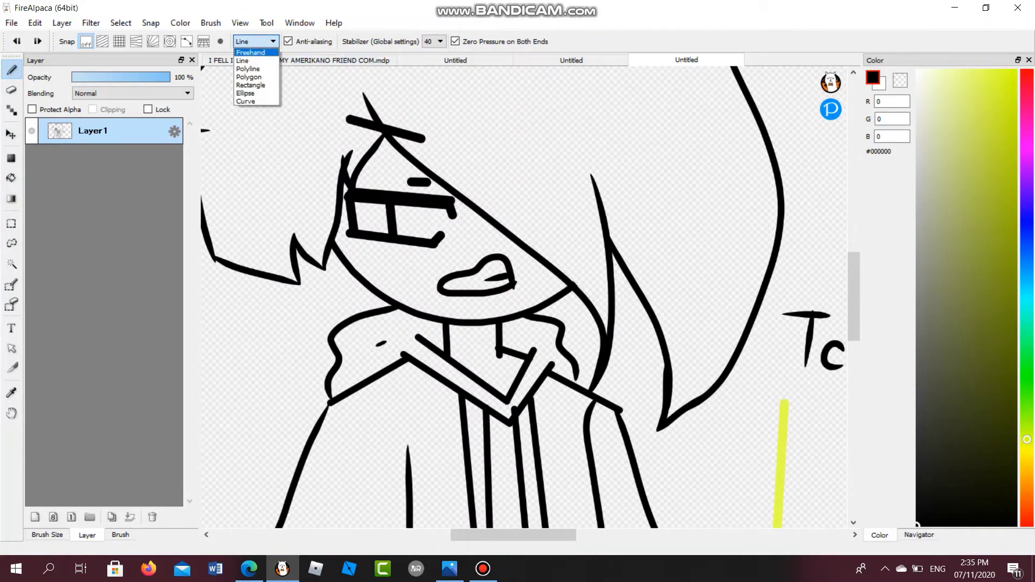
click(248, 49)
scroll(532, 340, up, 5)
drag(532, 340, 548, 438)
scroll(548, 439, down, 5)
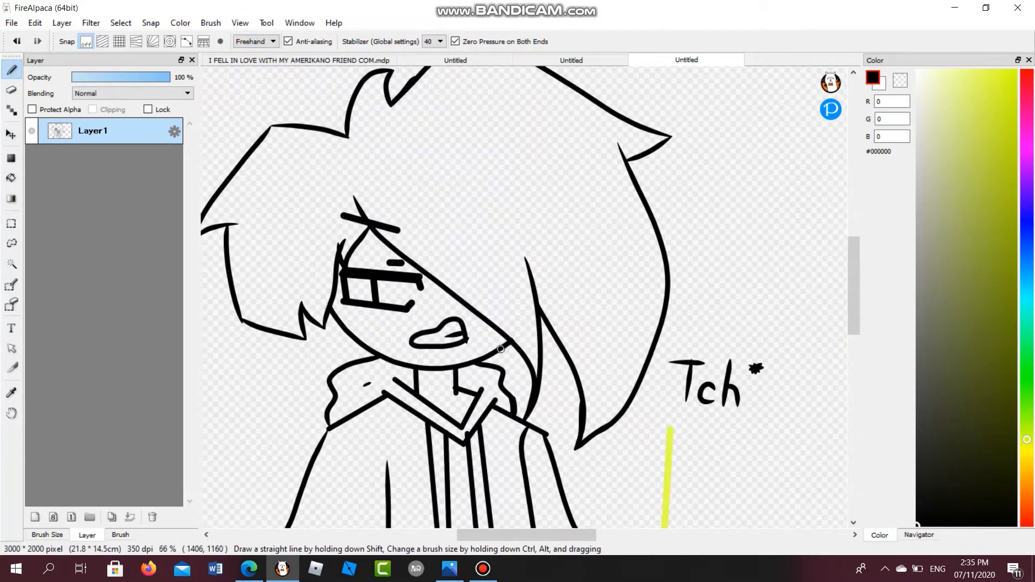
scroll(669, 501, up, 5)
Step: Erase the yellow test stroke completely using a much larger eraser size
key(i)
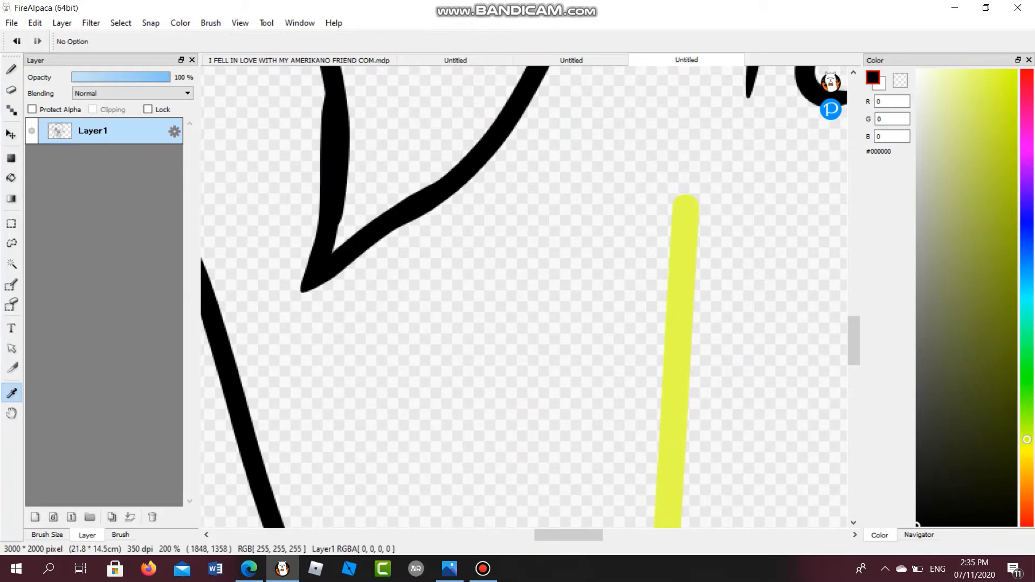
scroll(669, 502, down, 4)
key(e)
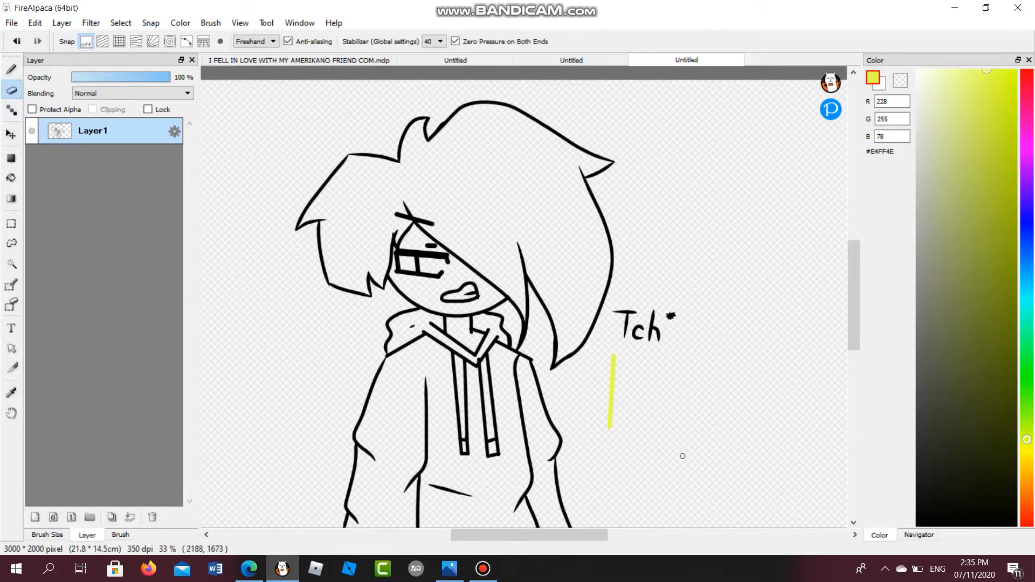
scroll(574, 192, up, 3)
drag(574, 192, 566, 394)
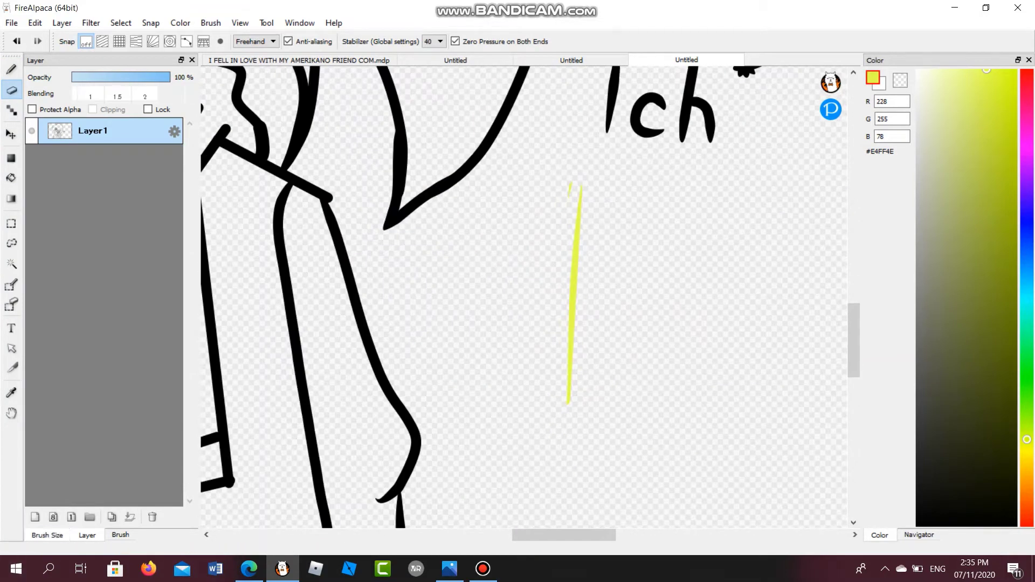
click(48, 535)
click(91, 215)
drag(578, 270, 593, 394)
key(b)
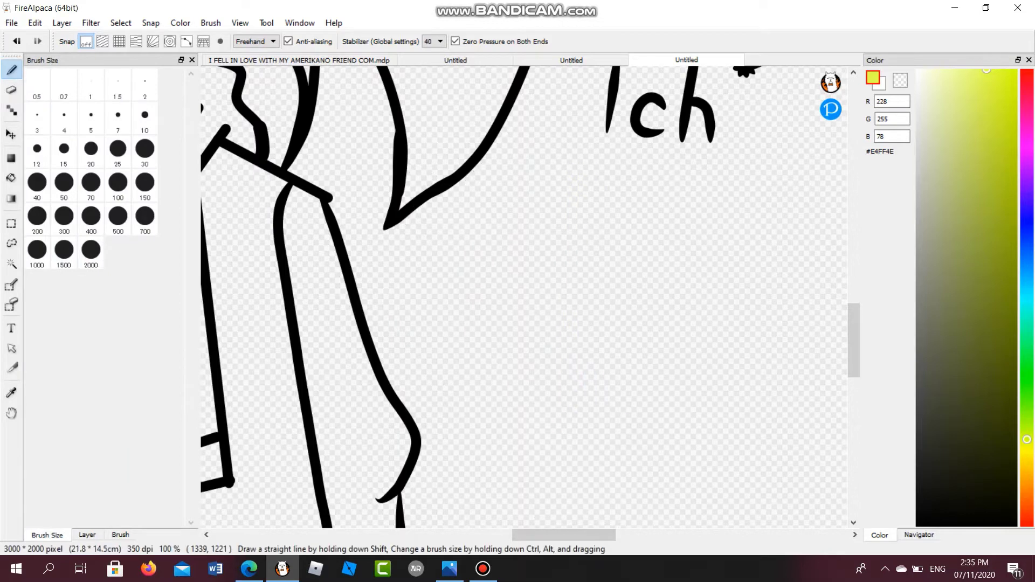
Step: Bucket-fill the hood collar and shoulders with yellow
click(11, 178)
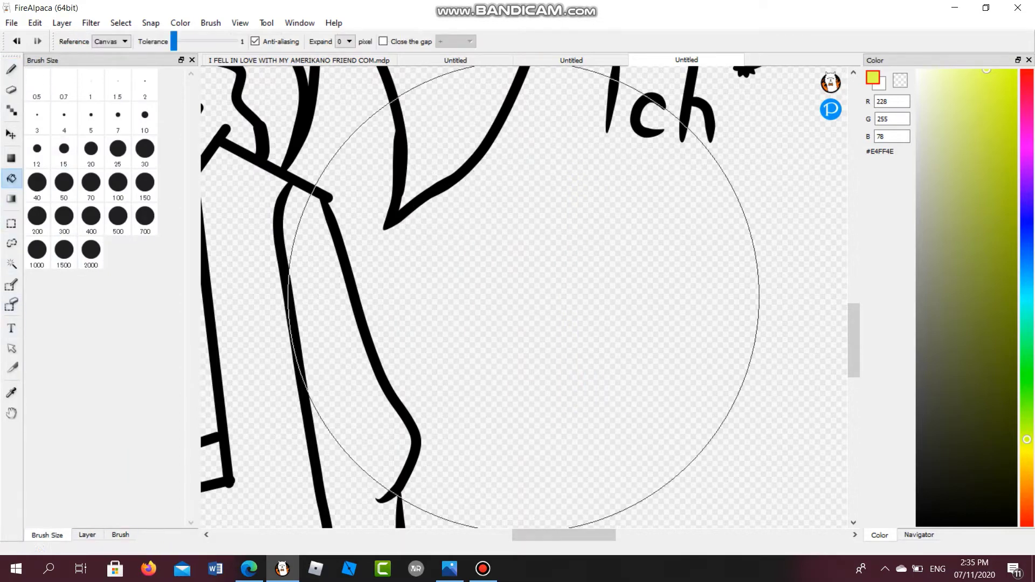
scroll(524, 296, left, 10)
click(485, 178)
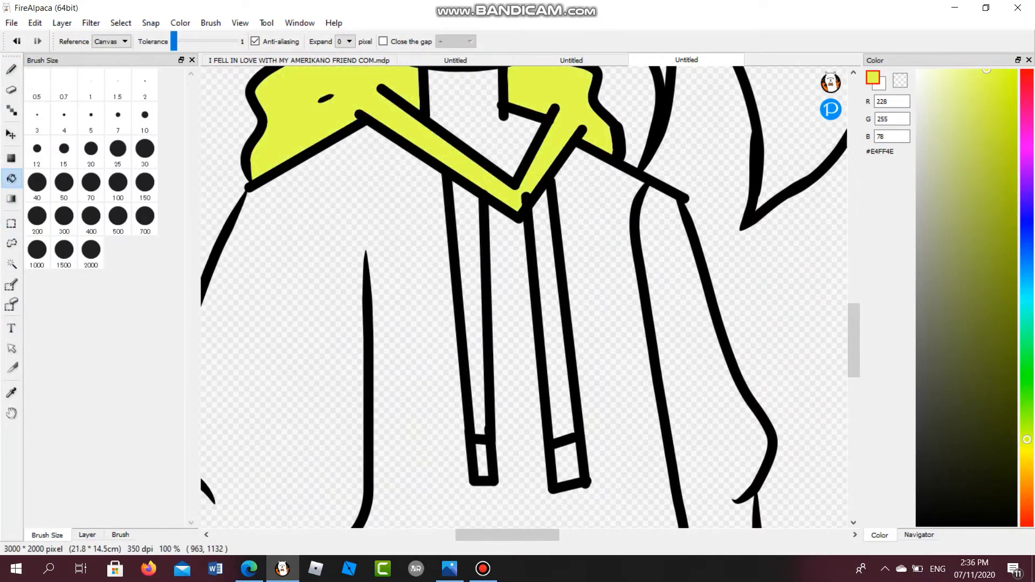
scroll(233, 153, down, 3)
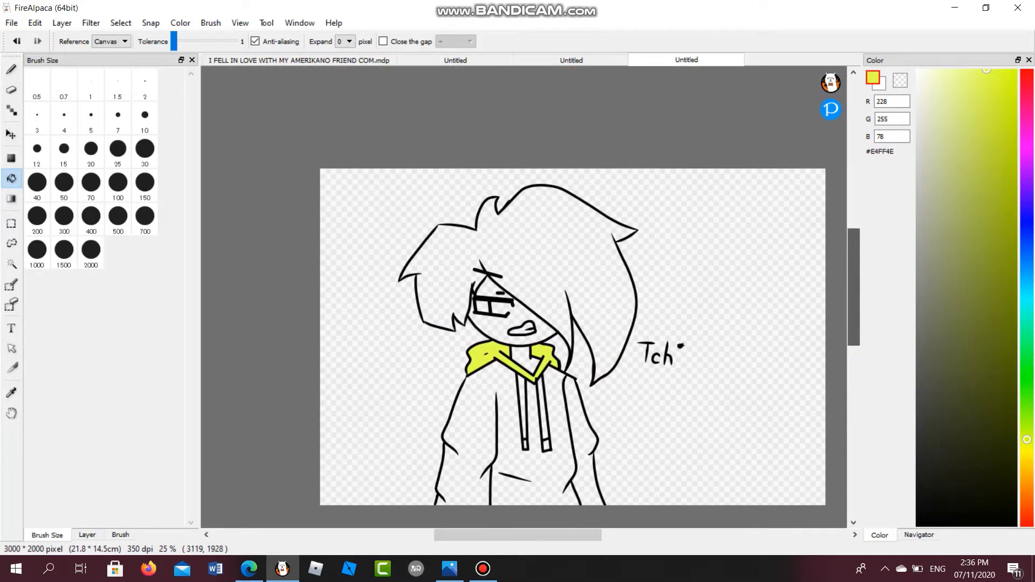
Step: Open calvin.png from the Lightshot folder as a separate document
key(alt+f)
key(n)
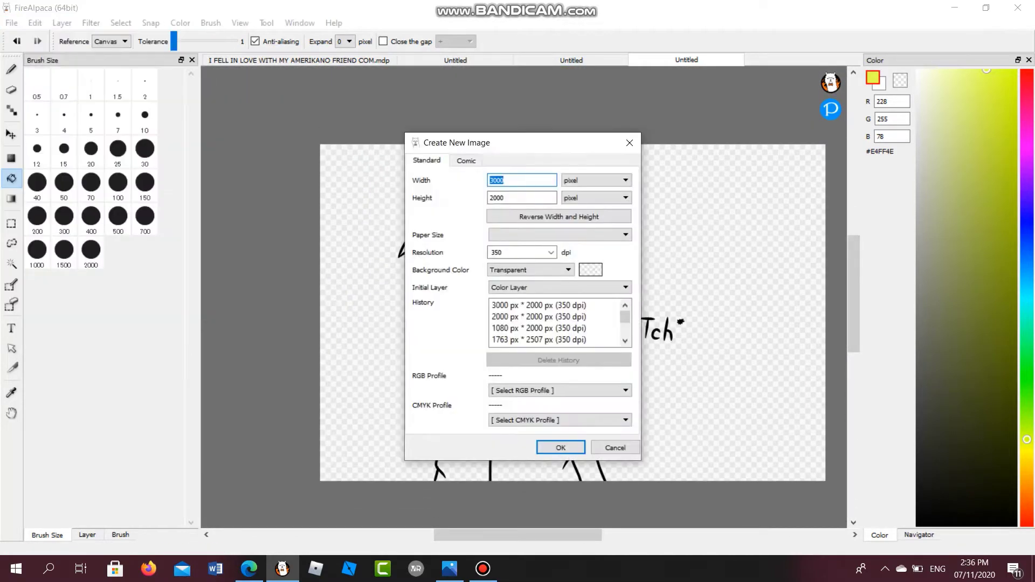
key(Escape)
key(alt+f)
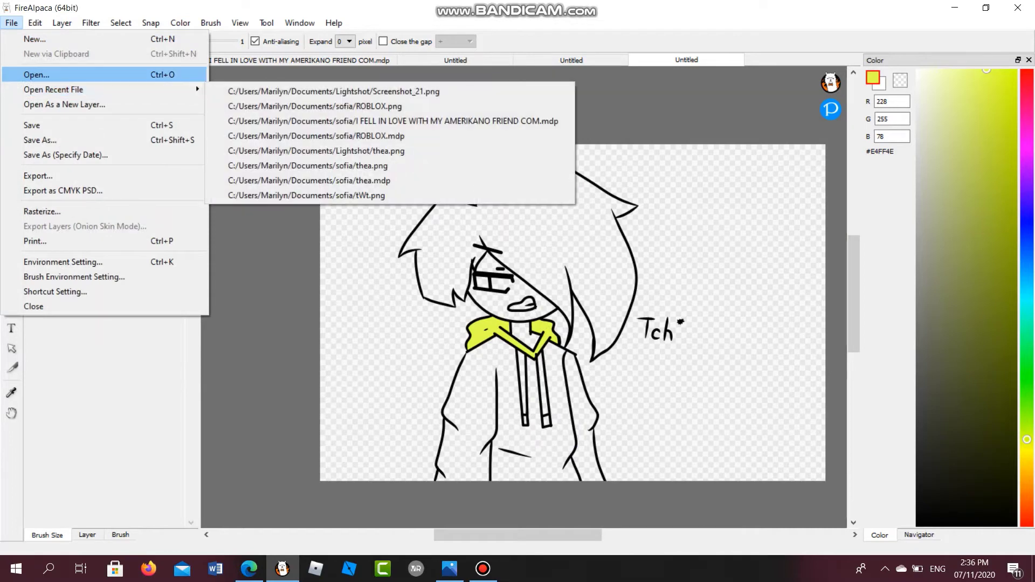
click(185, 72)
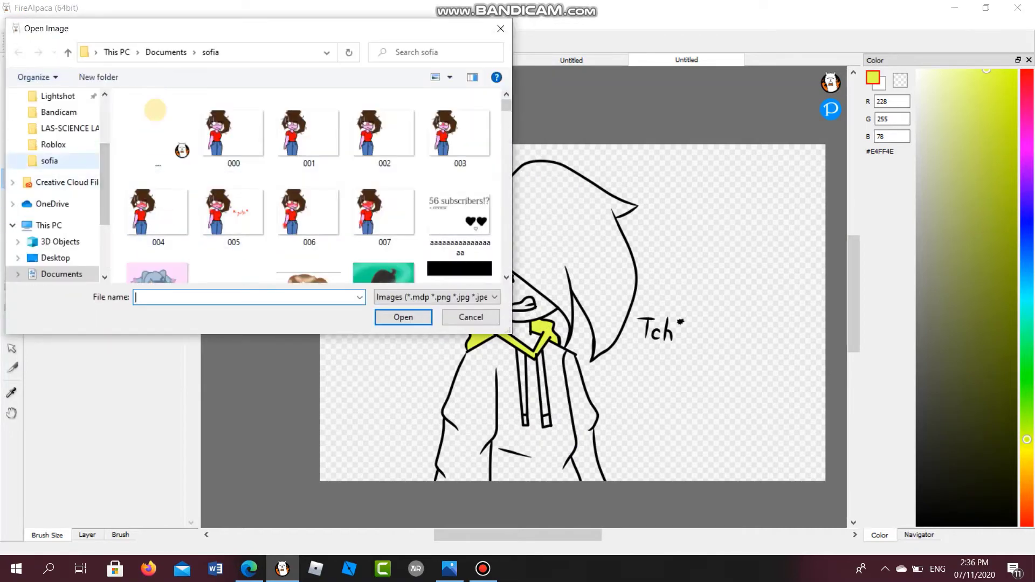
click(57, 96)
scroll(309, 186, down, 2)
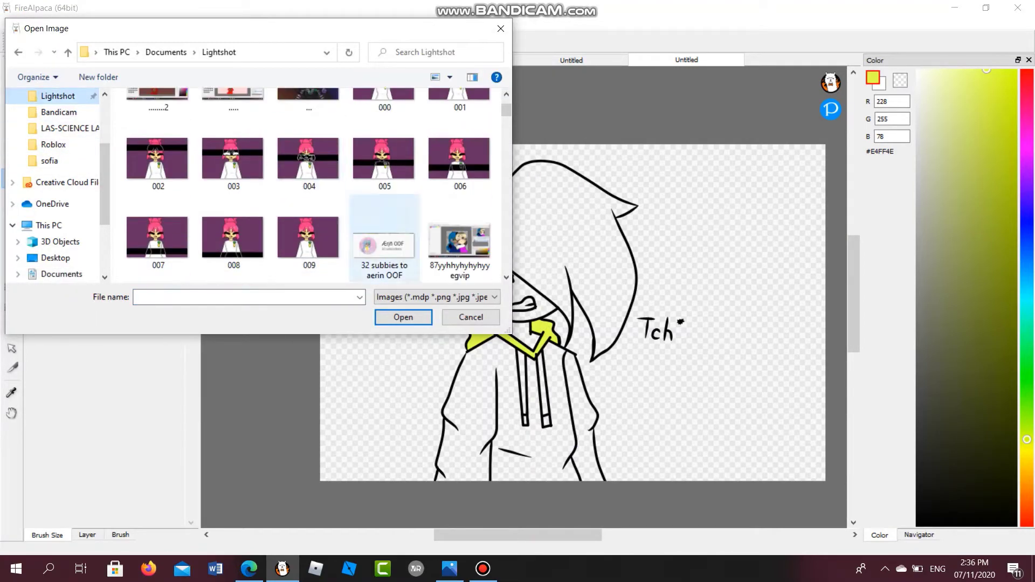
click(360, 298)
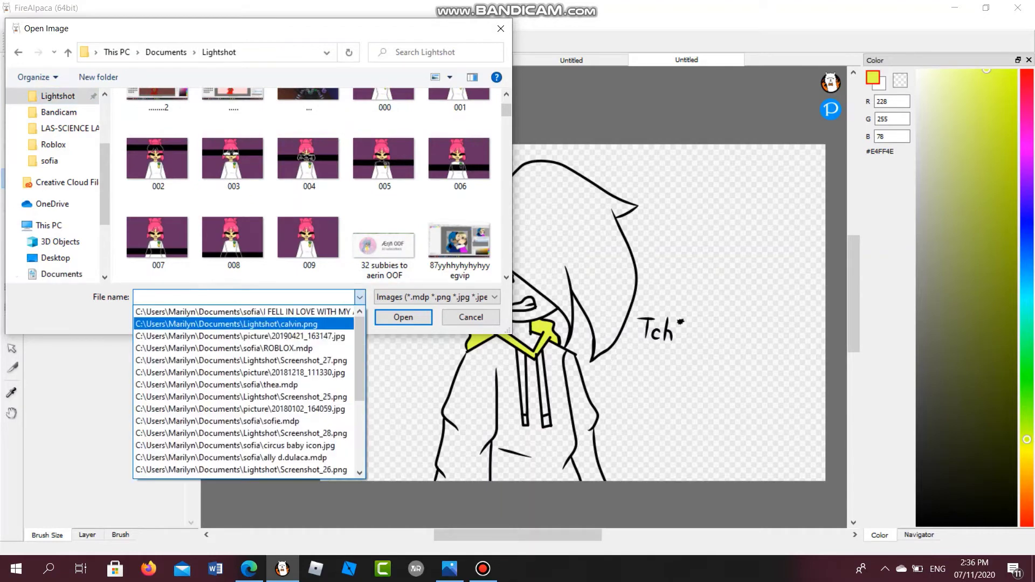
click(243, 324)
click(404, 317)
scroll(518, 297, up, 3)
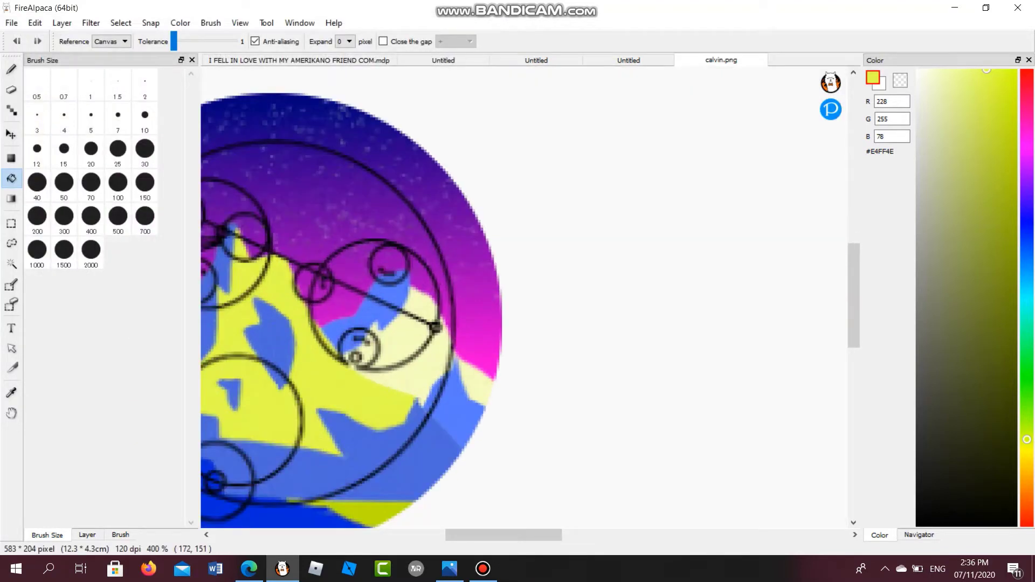
Step: Fill the hoodie body blue and both drawstring tips grey
click(629, 60)
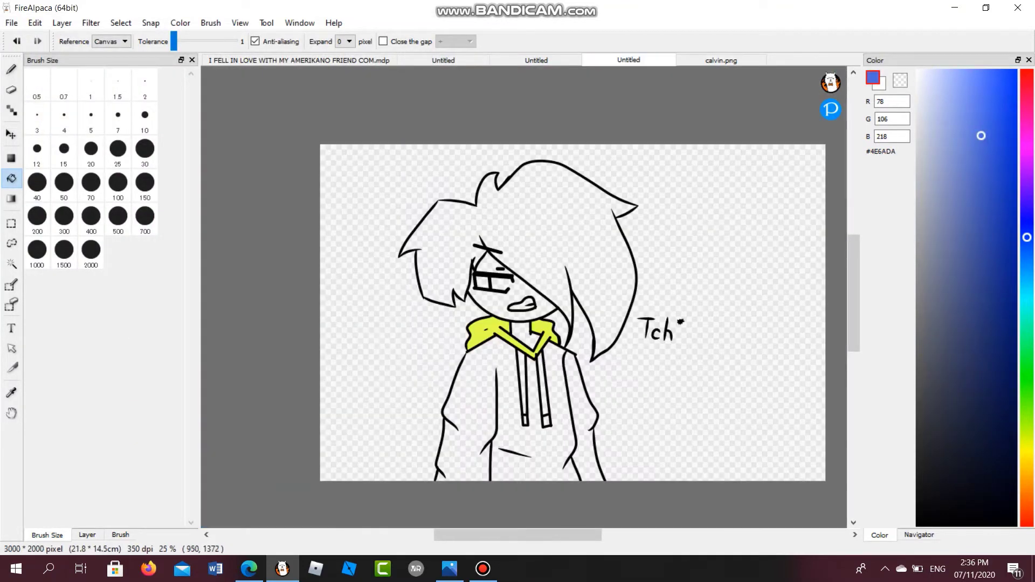
click(480, 376)
click(582, 426)
click(722, 60)
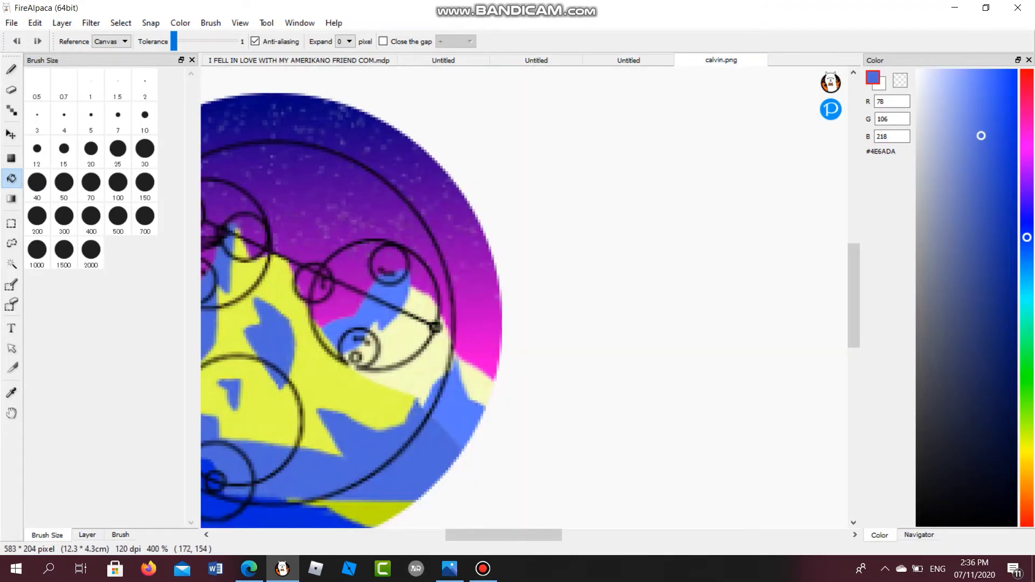
click(629, 60)
scroll(518, 296, up, 4)
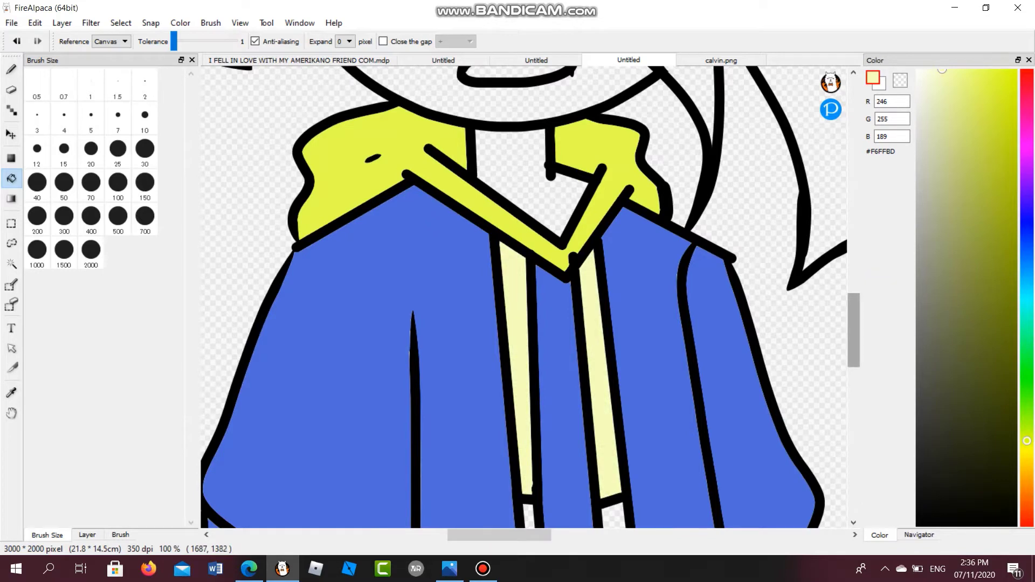
scroll(524, 297, down, 3)
scroll(531, 376, up, 3)
click(530, 341)
click(615, 345)
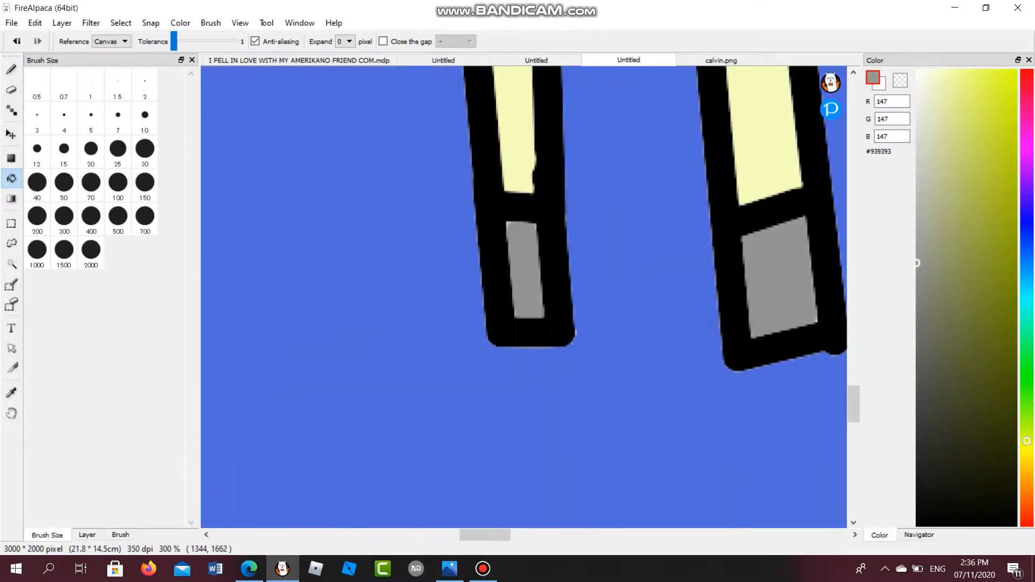
scroll(524, 297, down, 6)
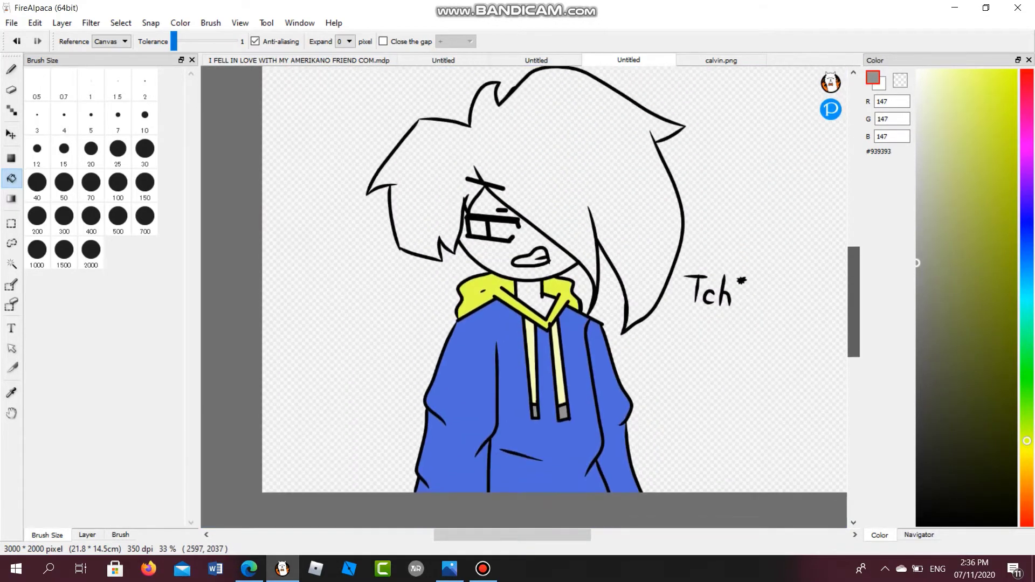
Step: Fill the hair with magenta sampled from calvin.png, then sample dark purple and select the hair
key(ctrl+Tab)
alt+click(483, 323)
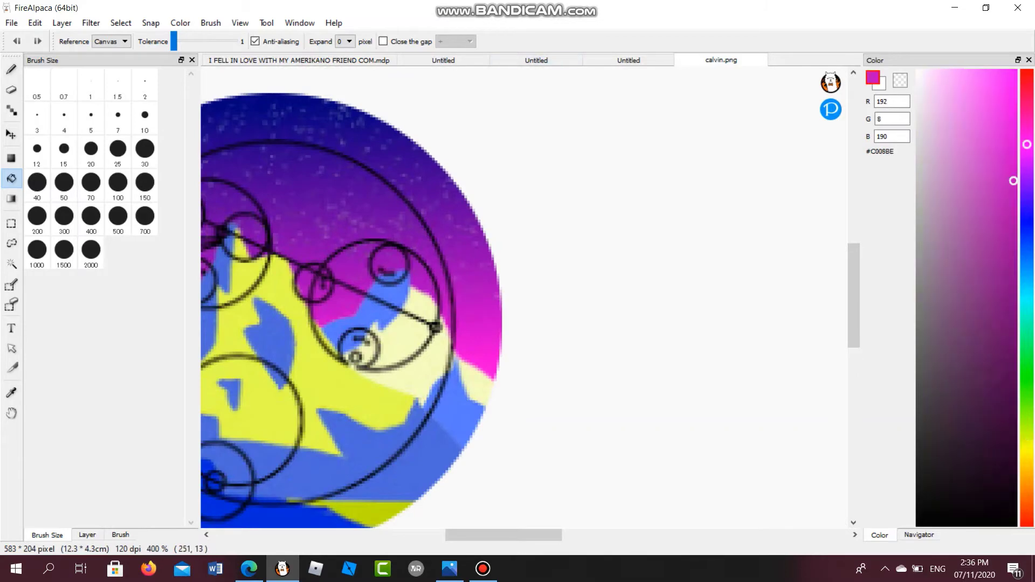
key(ctrl+shift+Tab)
click(506, 234)
key(ctrl+Tab)
alt+click(377, 151)
key(ctrl+shift+Tab)
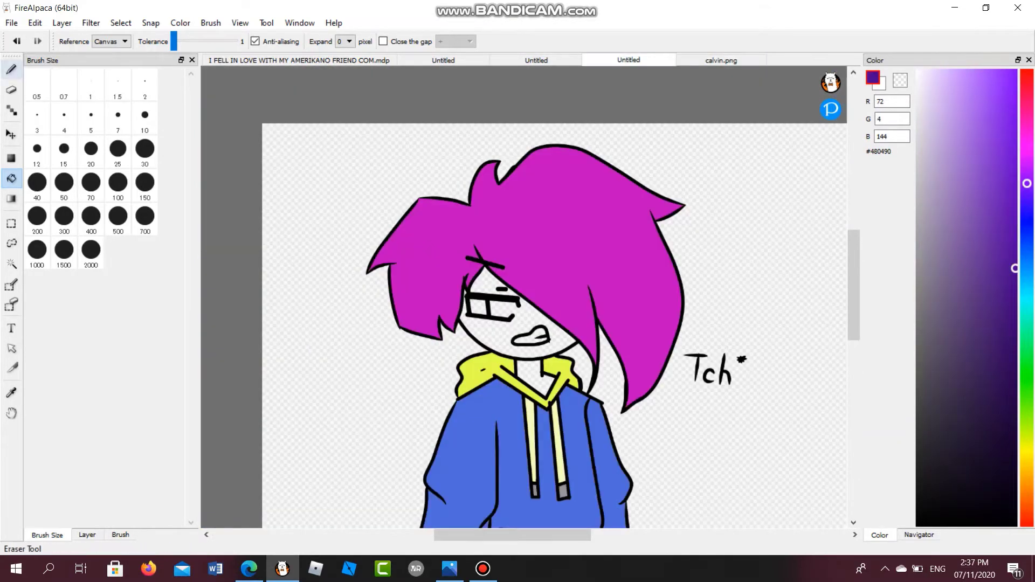
click(523, 297)
key(b)
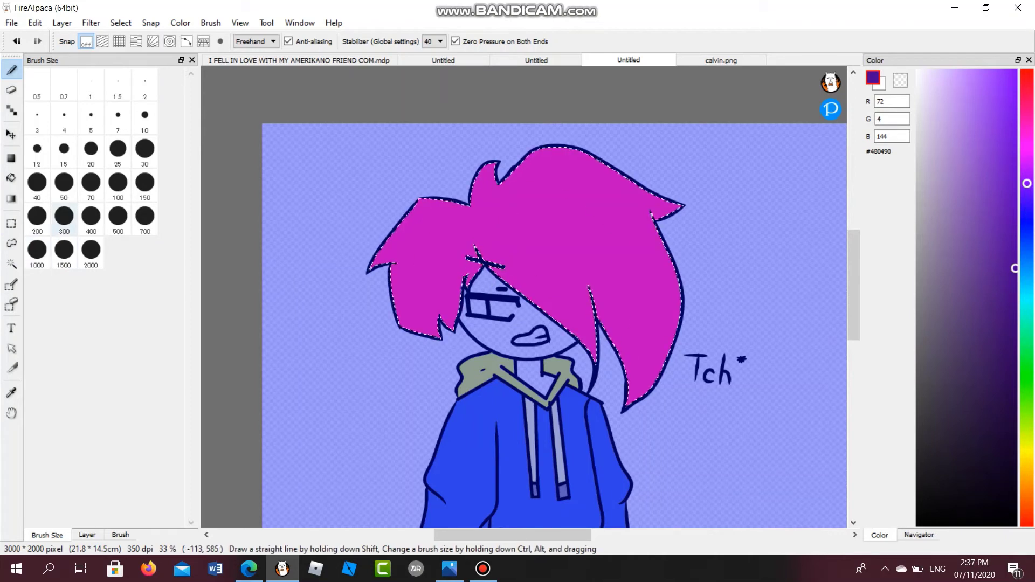
Step: Paint dark purple #480490 shadows on the hair's left, right, top-right tip and top tuft
drag(561, 259, 576, 354)
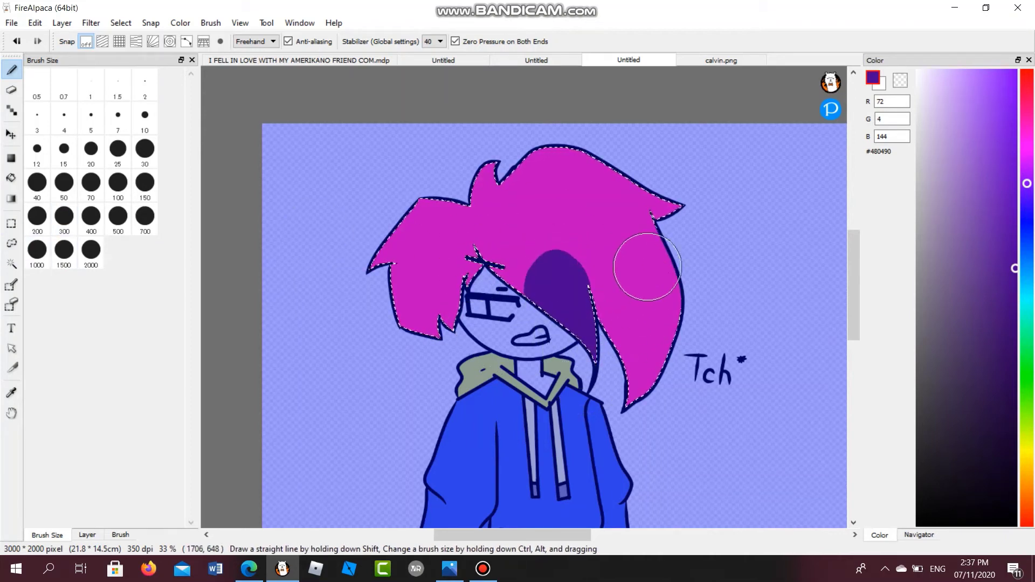
mouse_move(638, 261)
mouse_down()
mouse_move(674, 306)
mouse_move(640, 416)
mouse_move(642, 357)
mouse_move(624, 312)
mouse_move(644, 410)
mouse_up()
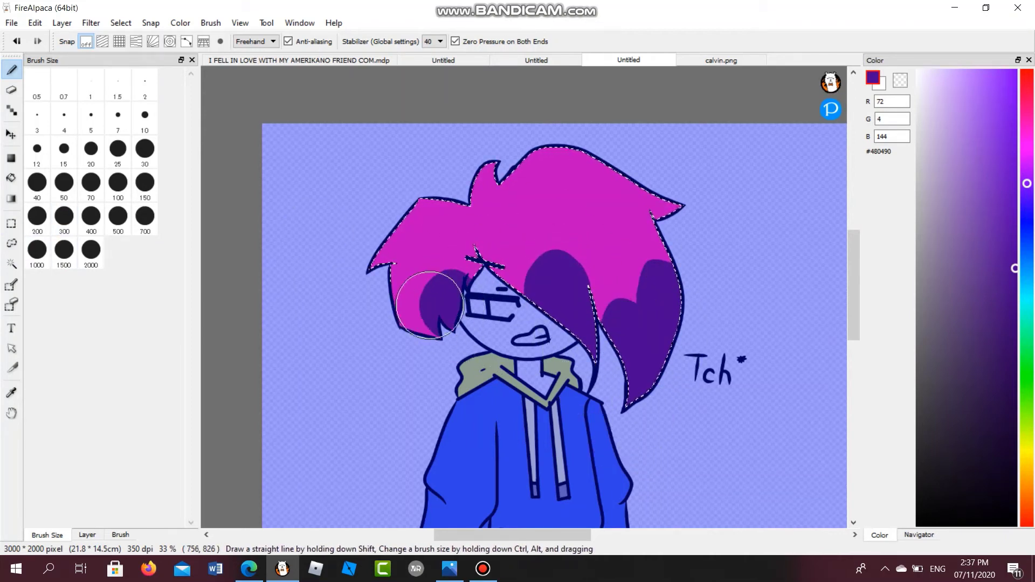
click(665, 192)
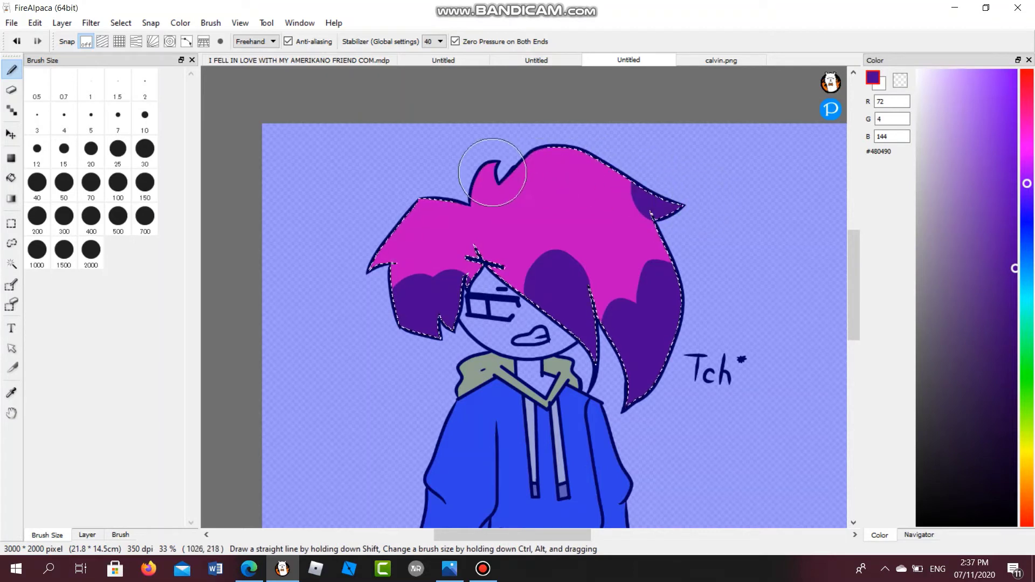
drag(486, 169, 449, 185)
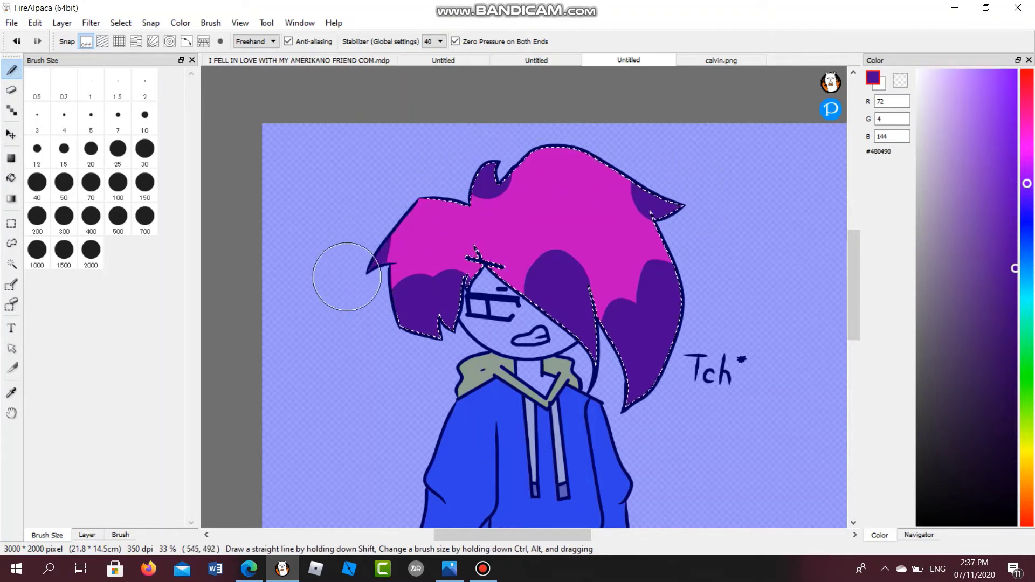
click(121, 535)
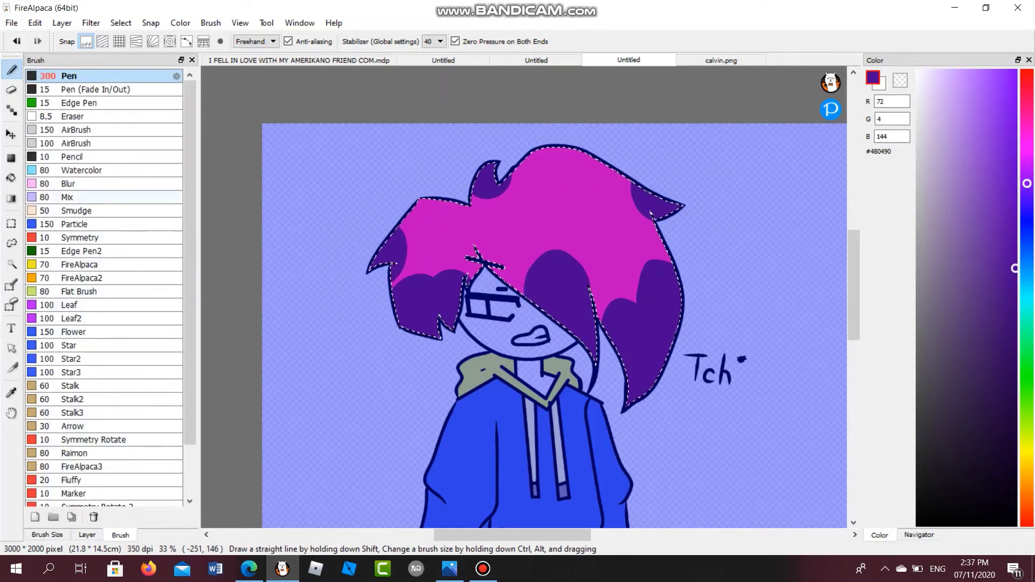
Step: Smudge magenta and purple across the hair with the Mix brush, undoing four bad strokes
click(68, 197)
scroll(425, 238, up, 3)
drag(389, 194, 493, 108)
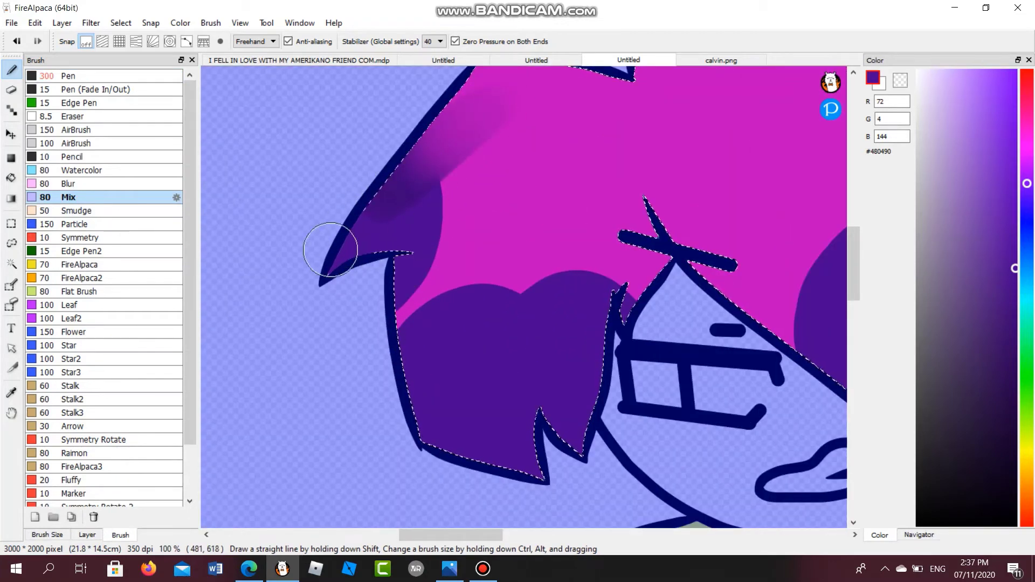
mouse_move(411, 227)
mouse_down()
mouse_move(476, 272)
mouse_move(397, 395)
mouse_move(410, 368)
mouse_move(419, 189)
mouse_move(455, 354)
mouse_move(441, 68)
mouse_move(491, 350)
mouse_move(487, 233)
mouse_move(517, 340)
mouse_move(511, 137)
mouse_move(550, 398)
mouse_move(600, 160)
mouse_move(602, 352)
mouse_move(634, 216)
mouse_move(550, 292)
mouse_move(586, 219)
mouse_move(631, 229)
mouse_up()
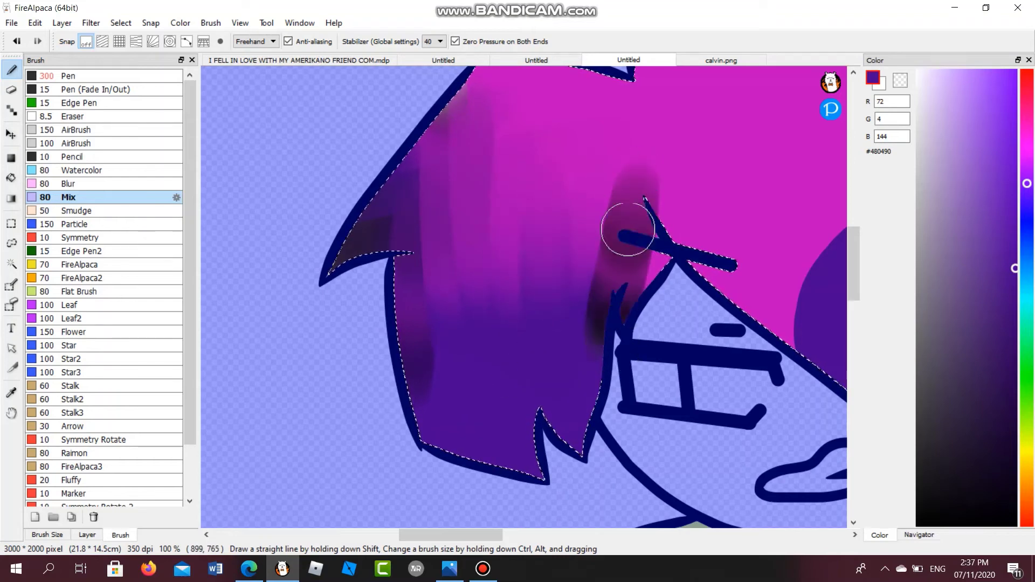
scroll(654, 236, down, 5)
scroll(655, 235, up, 4)
click(17, 41)
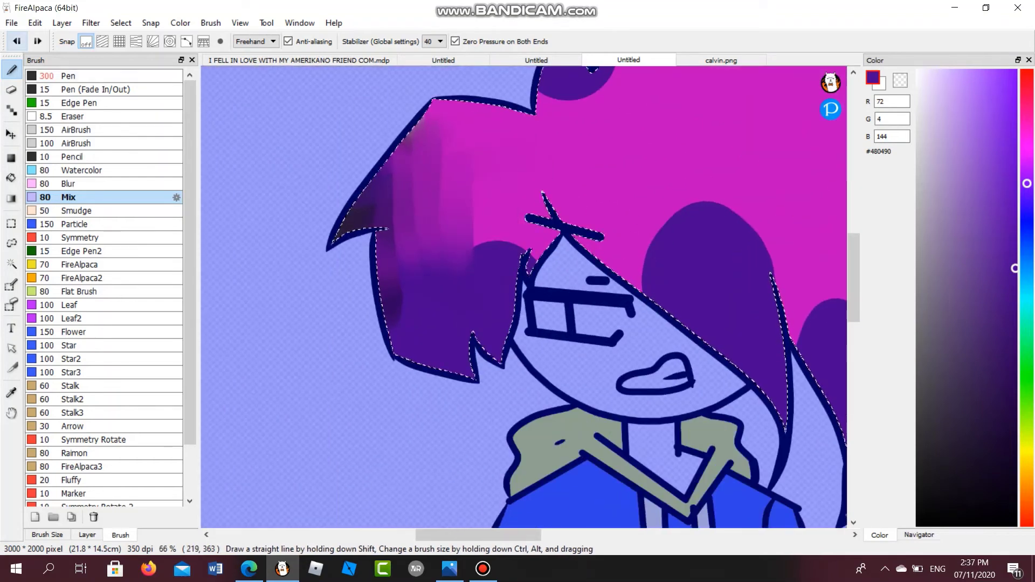
click(17, 41)
click(17, 41)
click(17, 41)
click(16, 41)
scroll(358, 273, up, 3)
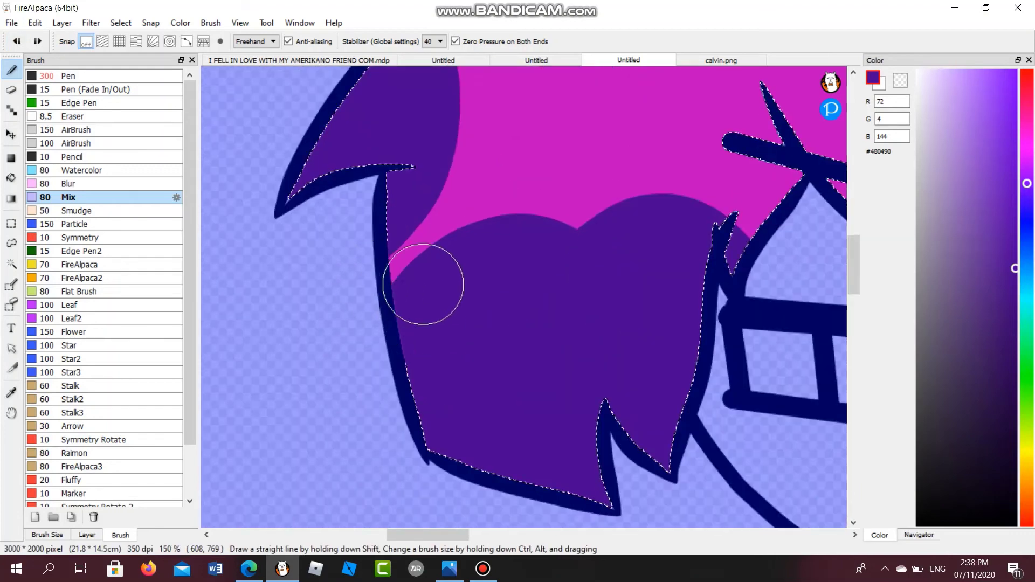
mouse_move(443, 297)
mouse_down()
mouse_move(456, 116)
mouse_move(498, 286)
mouse_move(490, 160)
mouse_move(581, 287)
mouse_move(555, 128)
mouse_move(588, 320)
mouse_move(595, 132)
mouse_move(600, 229)
mouse_move(616, 263)
mouse_move(676, 190)
mouse_move(673, 239)
mouse_move(713, 205)
mouse_move(723, 243)
mouse_move(681, 102)
mouse_up()
scroll(680, 103, down, 3)
scroll(683, 223, down, 2)
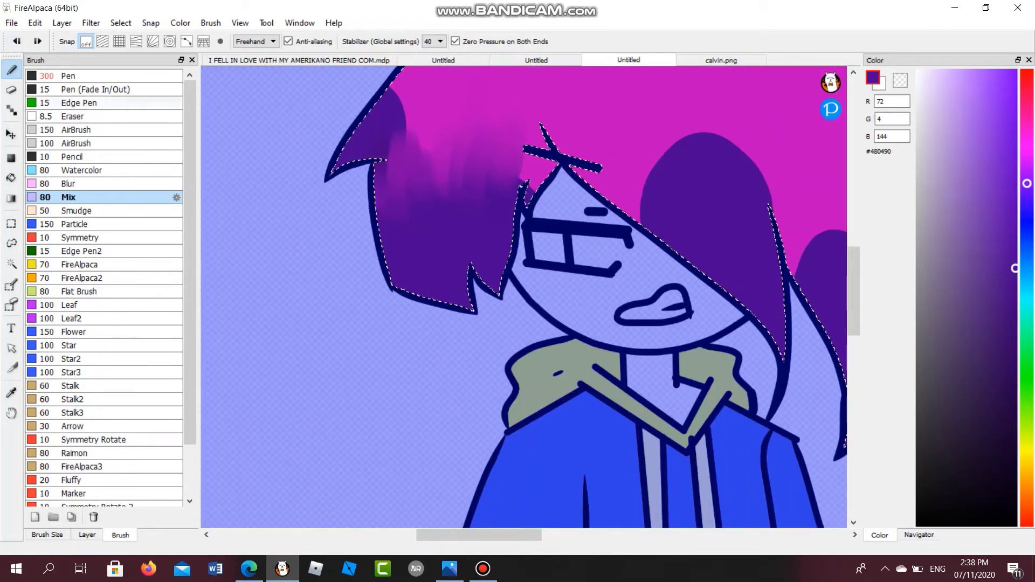
Step: Blend the right hair edge, the top and the left-side purple blob smoothly into the magenta
mouse_move(717, 105)
mouse_down()
mouse_move(769, 154)
mouse_move(820, 293)
mouse_move(757, 163)
mouse_move(730, 183)
mouse_up()
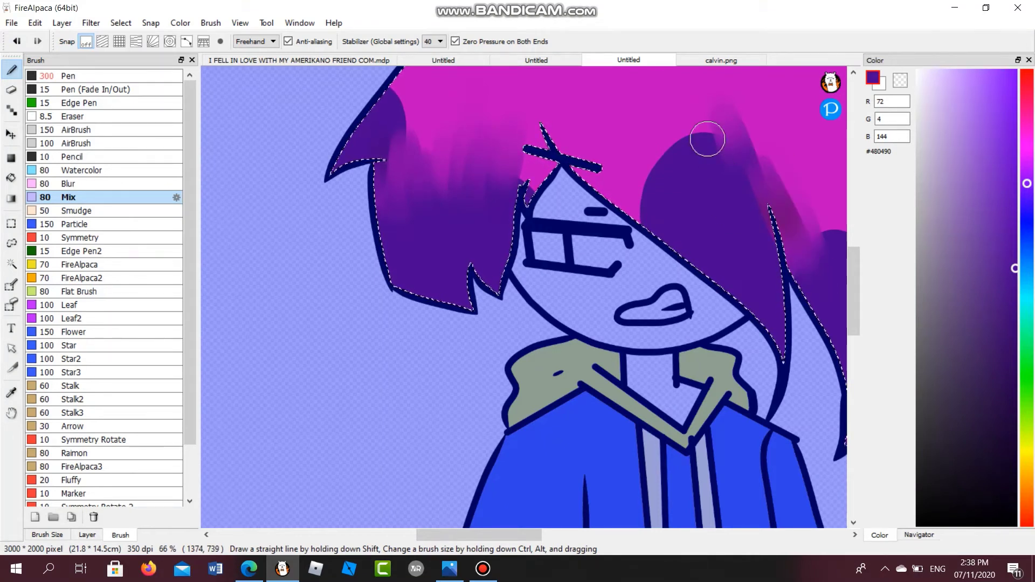
mouse_move(708, 139)
mouse_down()
mouse_move(680, 92)
mouse_move(721, 193)
mouse_move(712, 170)
mouse_move(632, 110)
mouse_up()
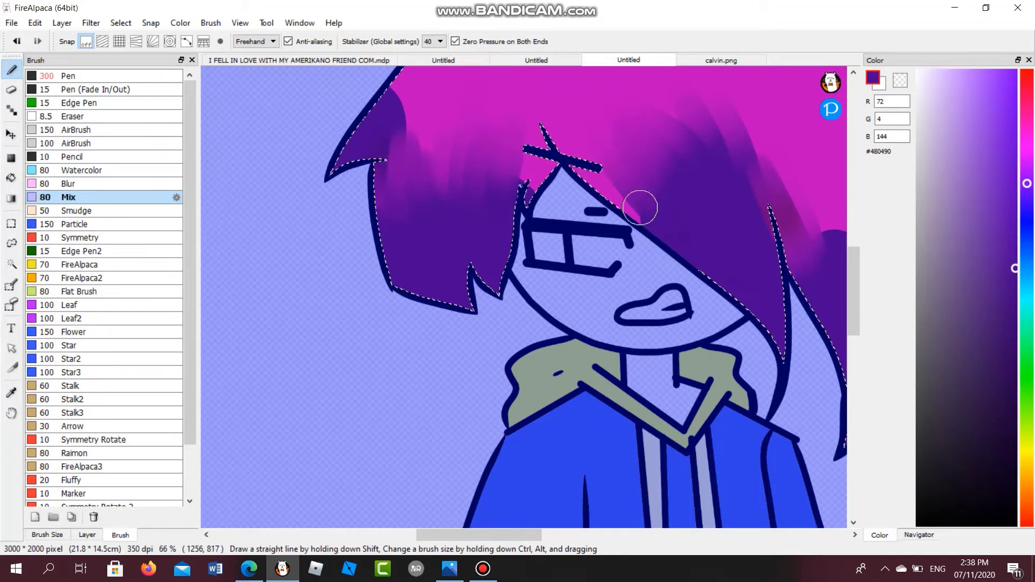
drag(488, 535, 546, 535)
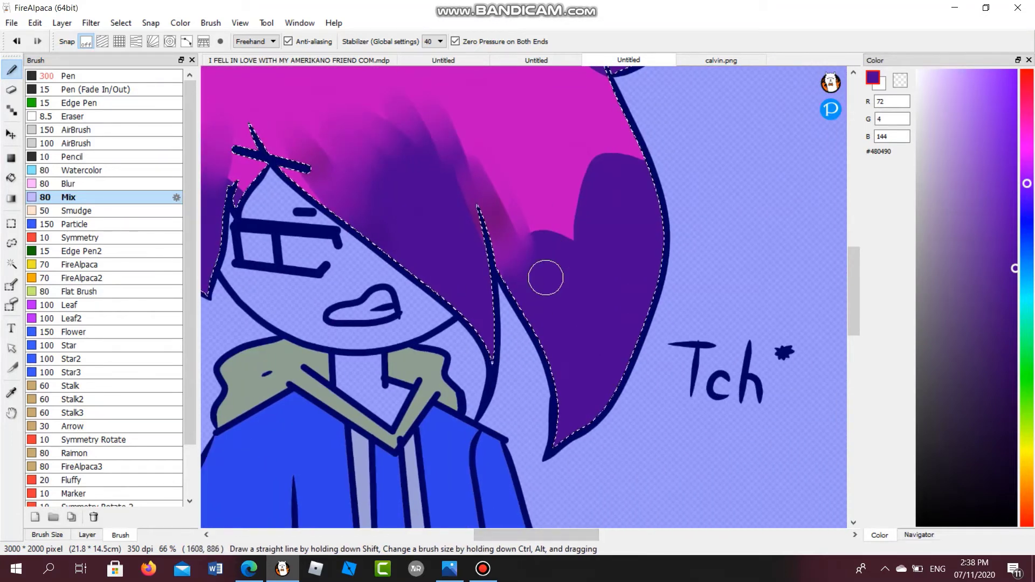
mouse_move(493, 169)
mouse_down()
mouse_move(562, 260)
mouse_move(517, 153)
mouse_move(584, 274)
mouse_move(500, 73)
mouse_move(594, 251)
mouse_move(555, 123)
mouse_move(607, 271)
mouse_up()
mouse_move(564, 105)
mouse_down()
mouse_move(630, 244)
mouse_move(581, 95)
mouse_move(636, 249)
mouse_move(613, 132)
mouse_move(630, 190)
mouse_up()
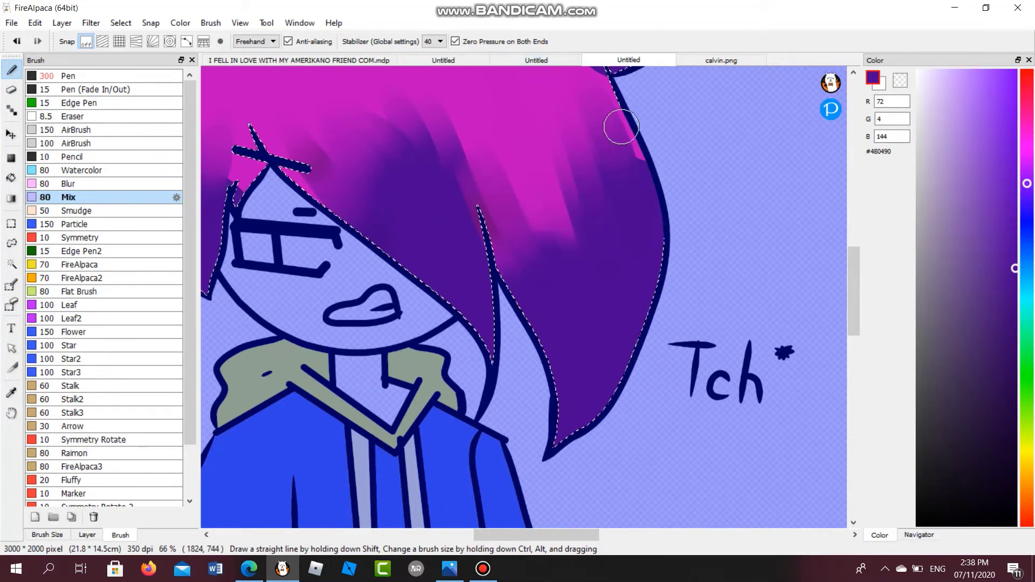
mouse_move(622, 127)
mouse_down()
mouse_move(589, 264)
mouse_move(544, 229)
mouse_up()
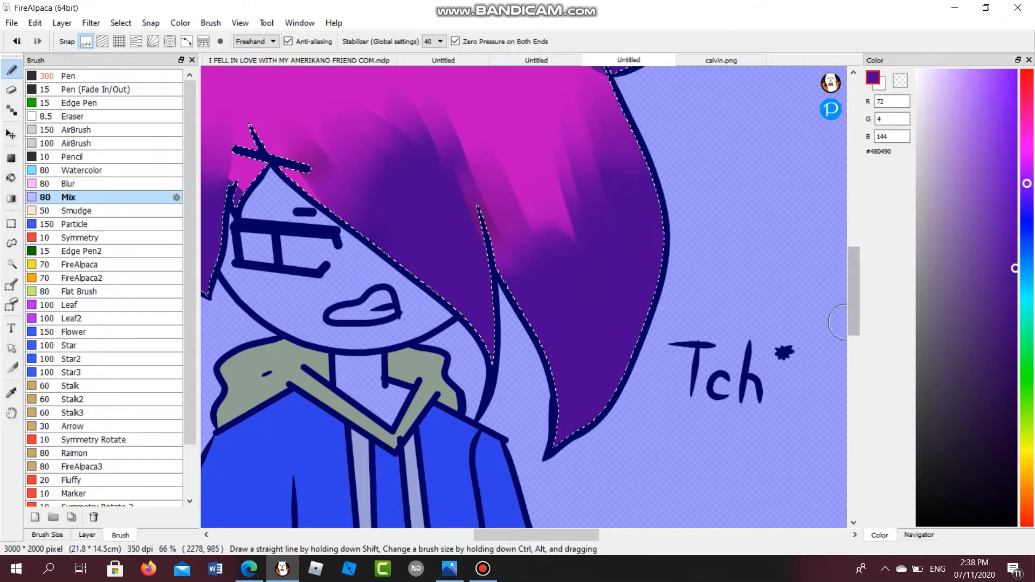
scroll(839, 322, up, 4)
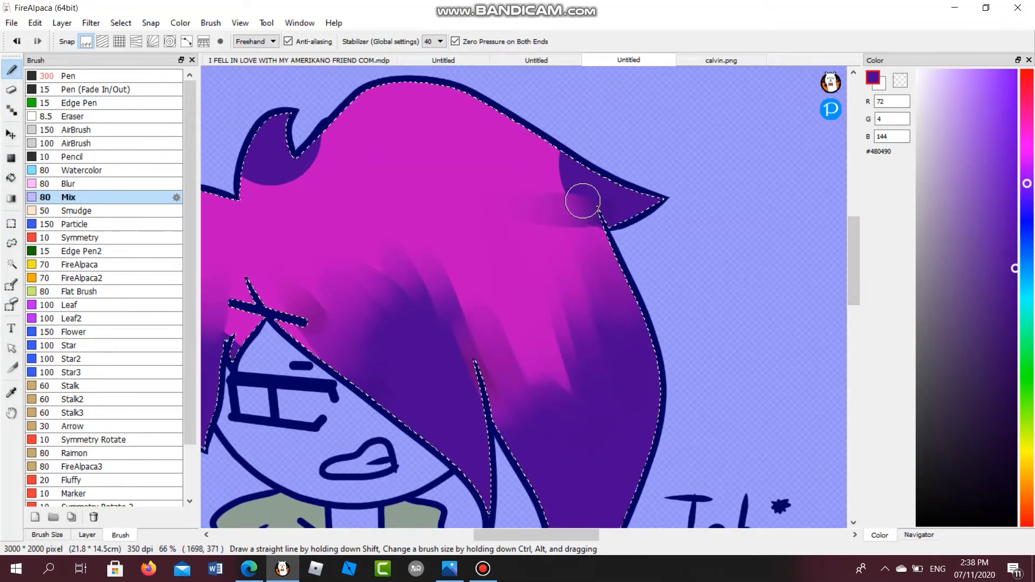
scroll(583, 201, up, 3)
scroll(381, 301, down, 2)
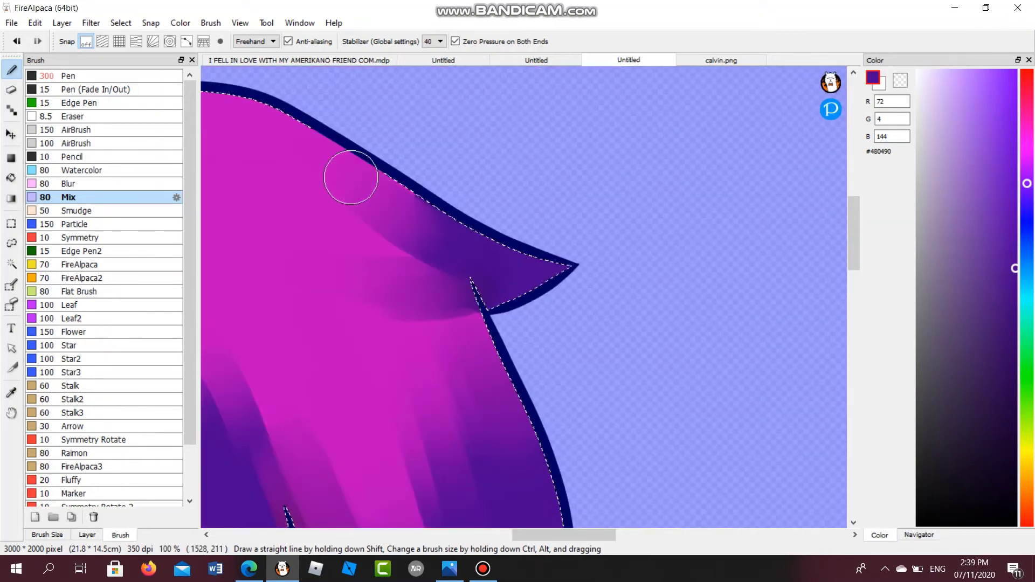
scroll(463, 242, down, 2)
scroll(268, 155, up, 2)
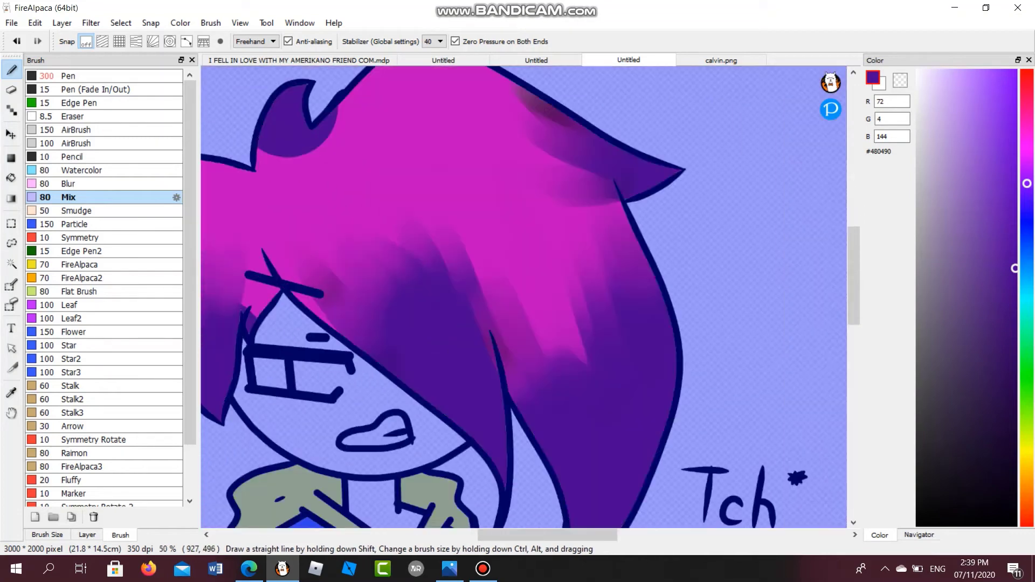
mouse_move(268, 155)
mouse_down()
mouse_move(277, 131)
mouse_move(301, 150)
mouse_up()
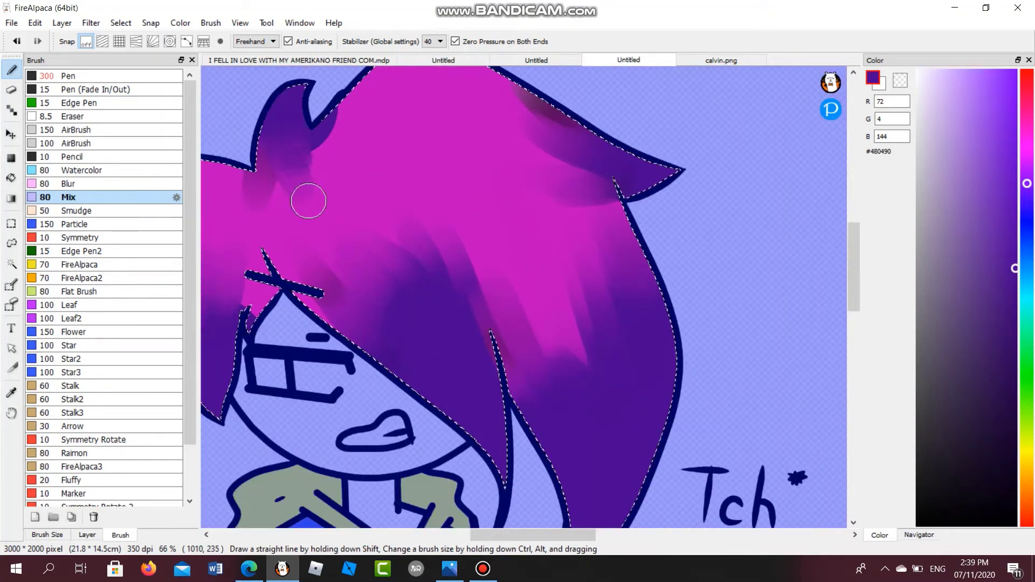
mouse_move(309, 201)
mouse_down()
mouse_move(305, 138)
mouse_move(336, 118)
mouse_move(339, 132)
mouse_move(294, 152)
mouse_move(312, 144)
mouse_move(351, 164)
mouse_up()
scroll(291, 139, down, 3)
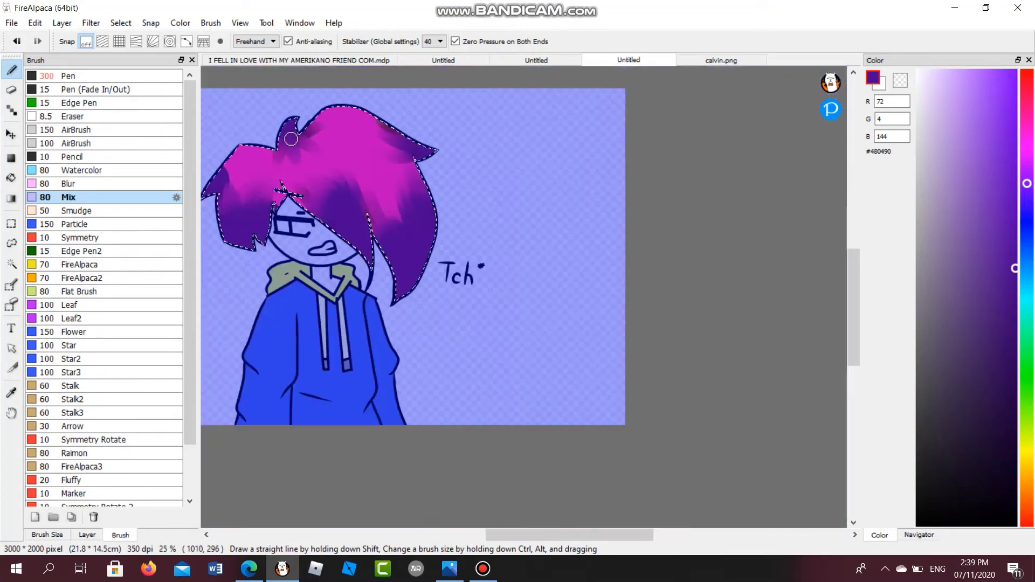
drag(570, 535, 535, 535)
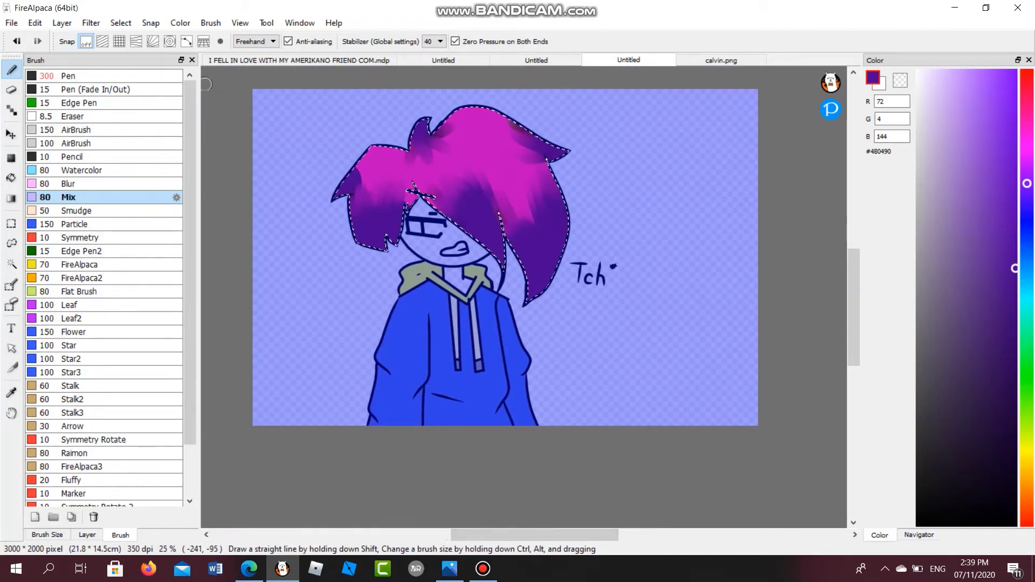
Step: Clear the hair selection and paint a lighter purple band across the hair top on a new layer
click(11, 264)
key(ctrl+d)
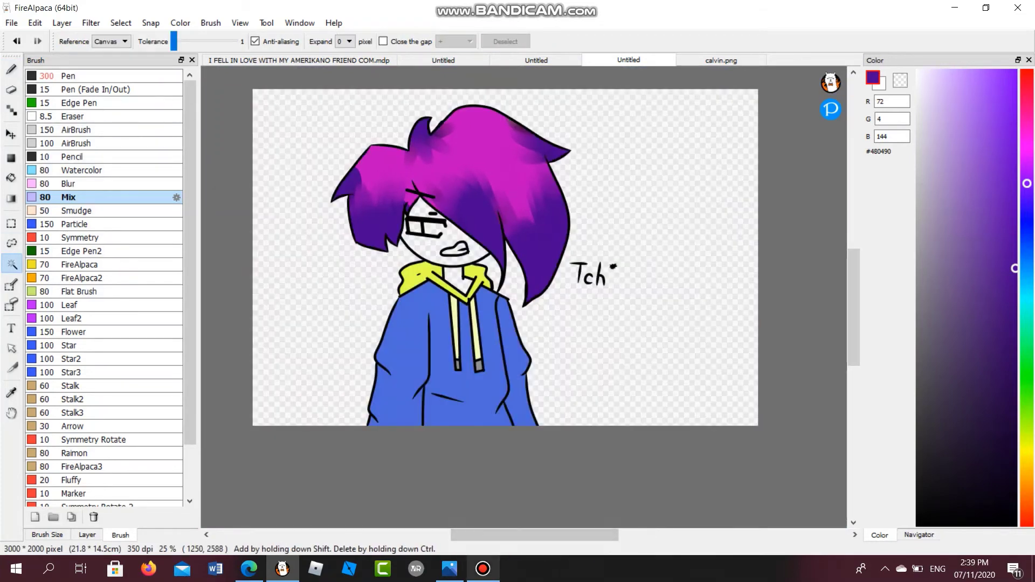
click(749, 139)
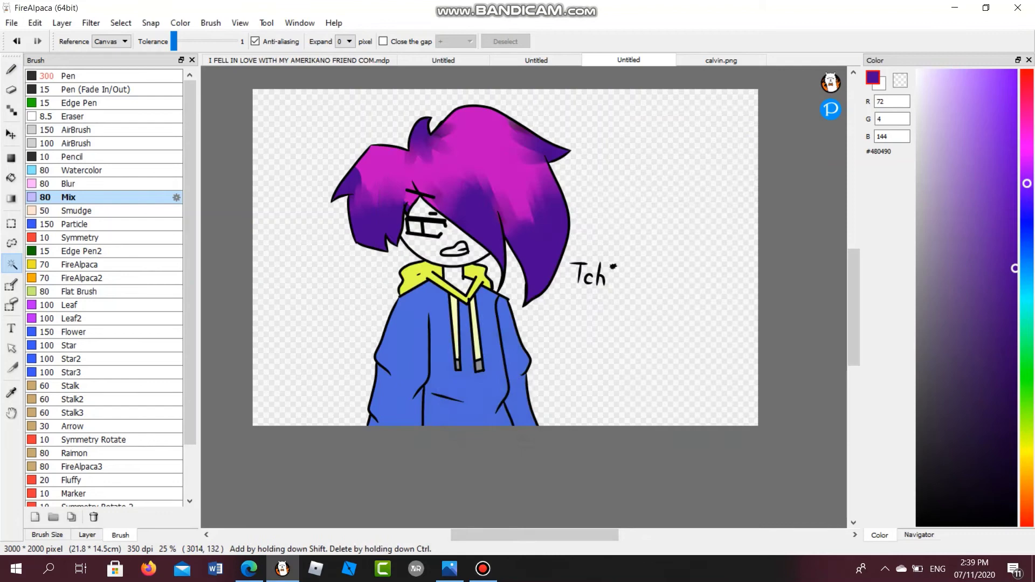
scroll(426, 146, up, 1)
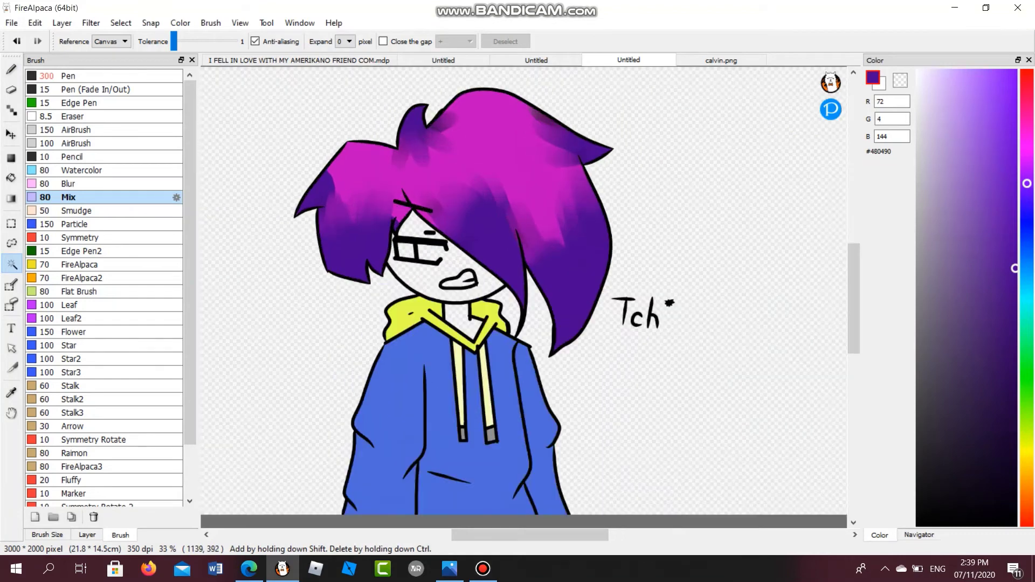
click(87, 535)
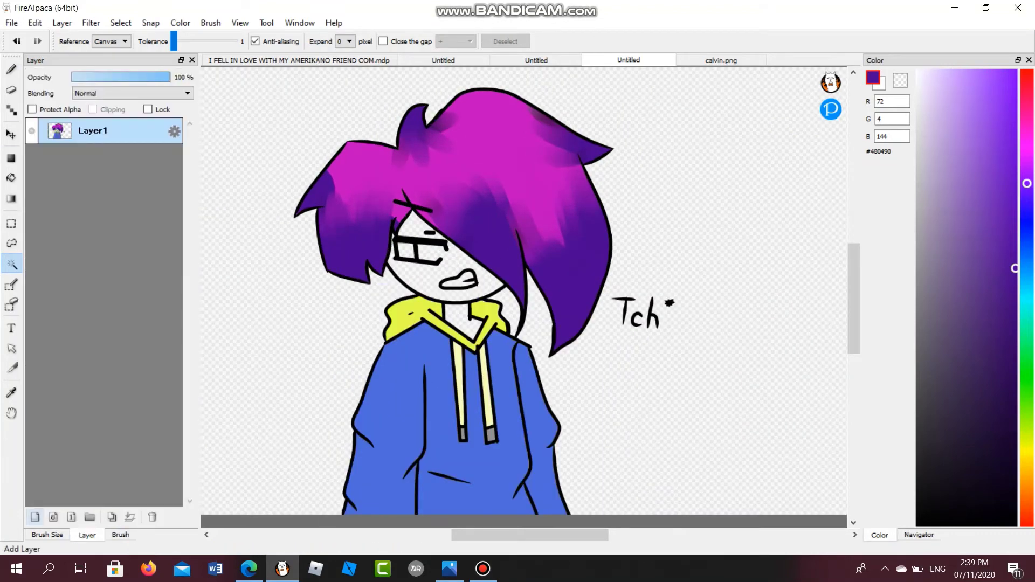
click(34, 518)
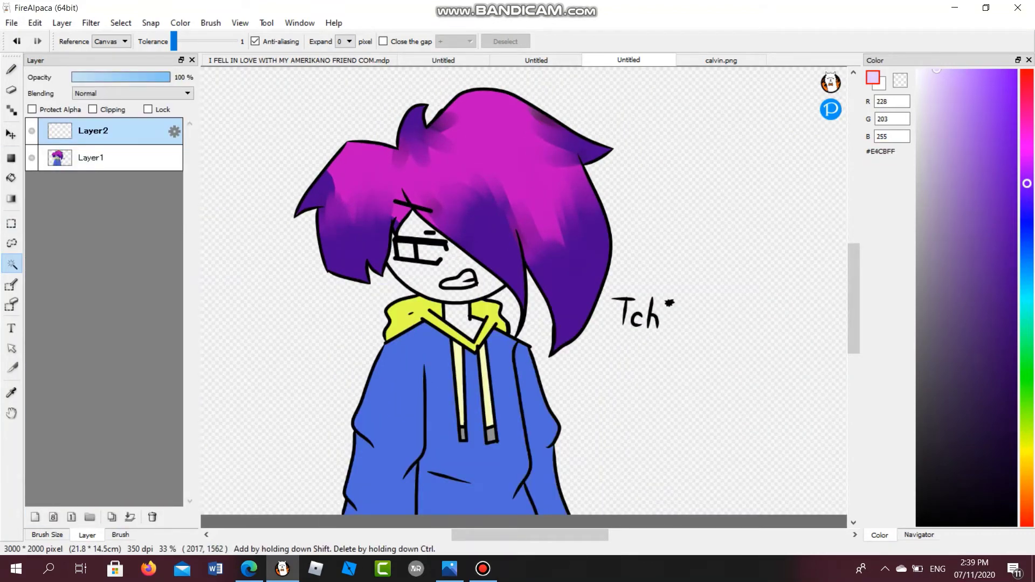
scroll(525, 291, left, 2)
click(971, 69)
key(b)
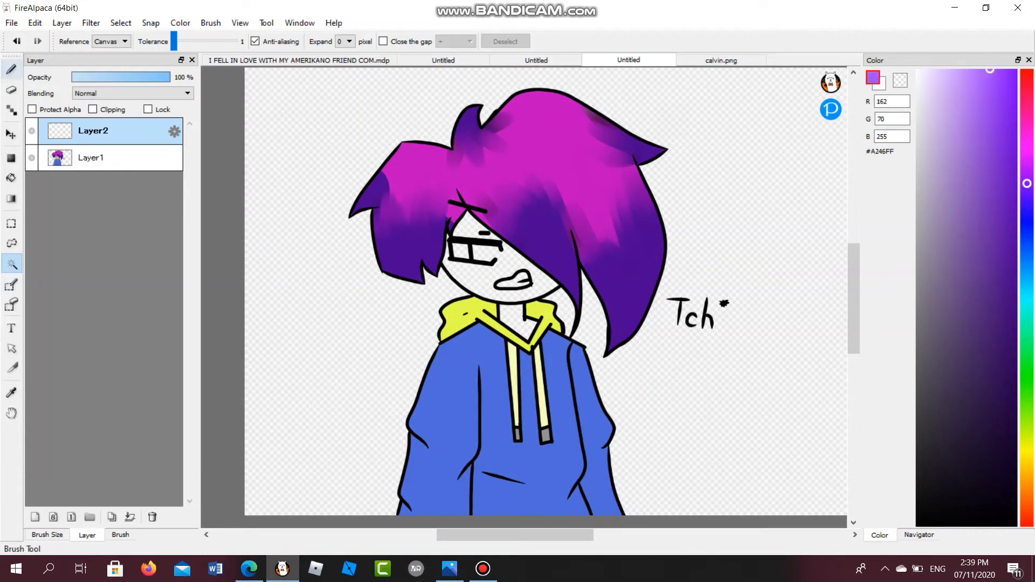
click(120, 535)
click(69, 76)
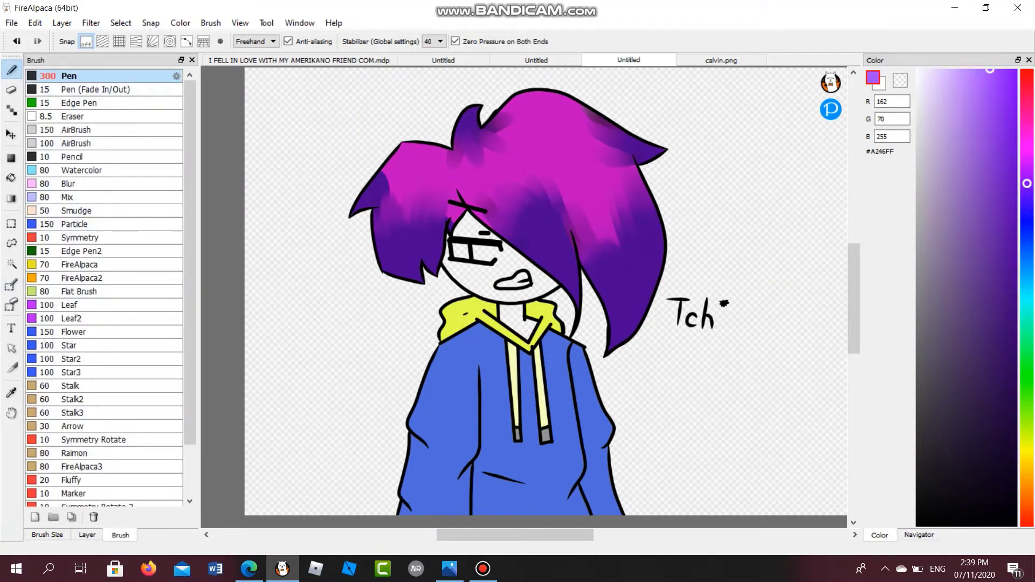
mouse_move(303, 204)
mouse_down()
mouse_move(624, 121)
mouse_move(681, 132)
mouse_up()
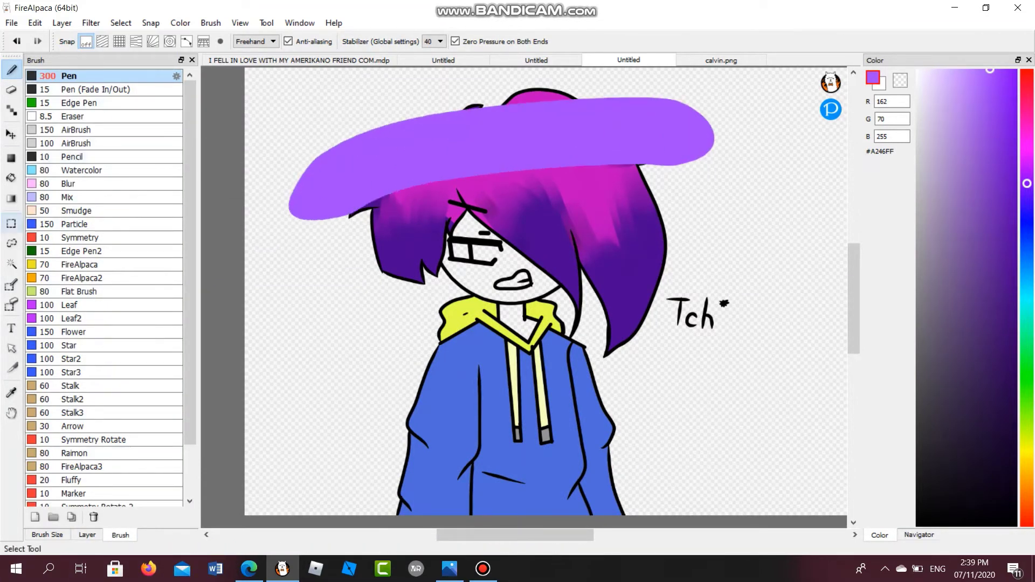
Step: Lower the sheen layer to 48% opacity and erase its overflow left of the hair
click(87, 535)
click(119, 77)
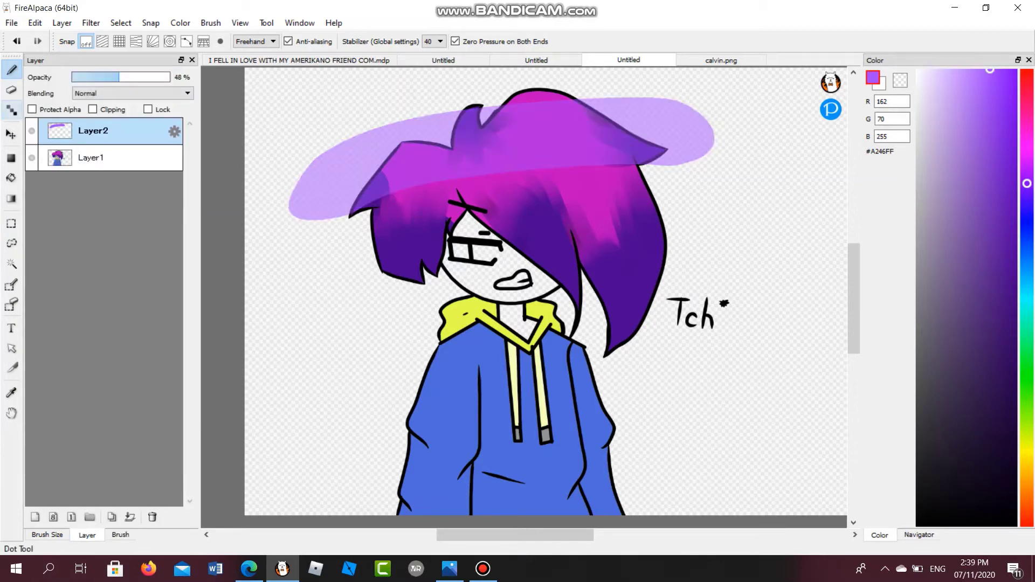
click(10, 90)
scroll(347, 129, up, 3)
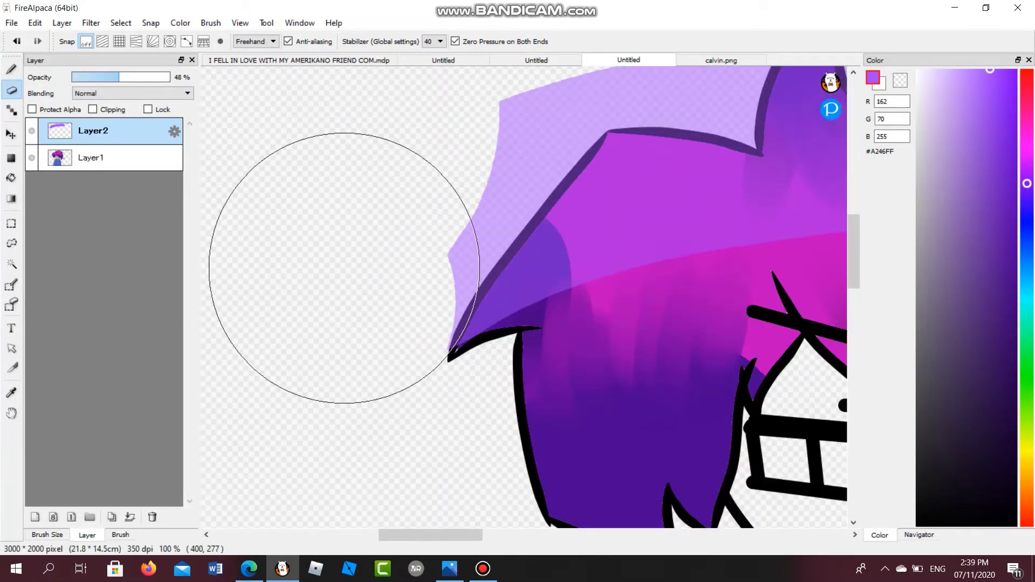
scroll(370, 185, down, 3)
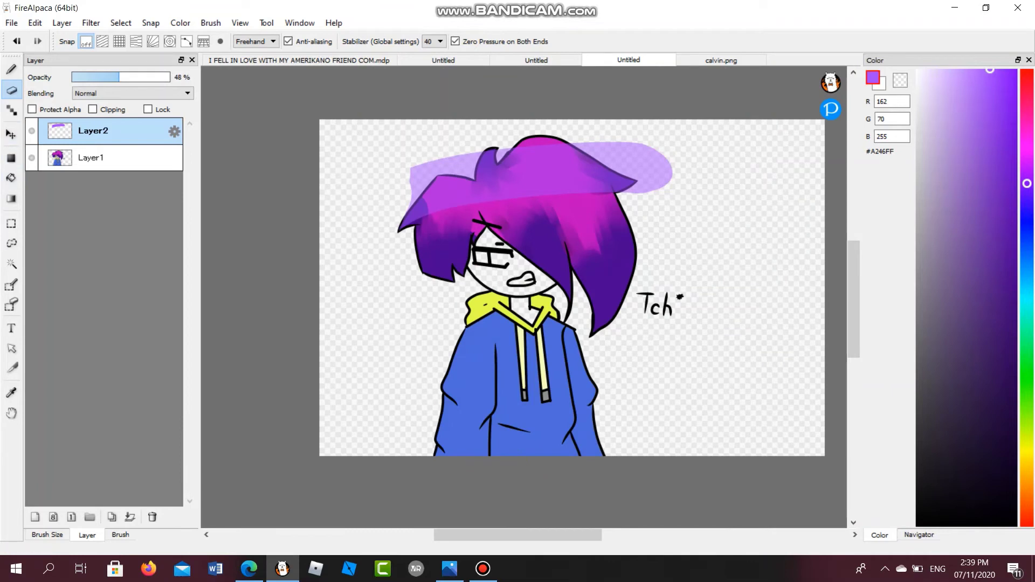
click(11, 263)
click(442, 167)
click(11, 90)
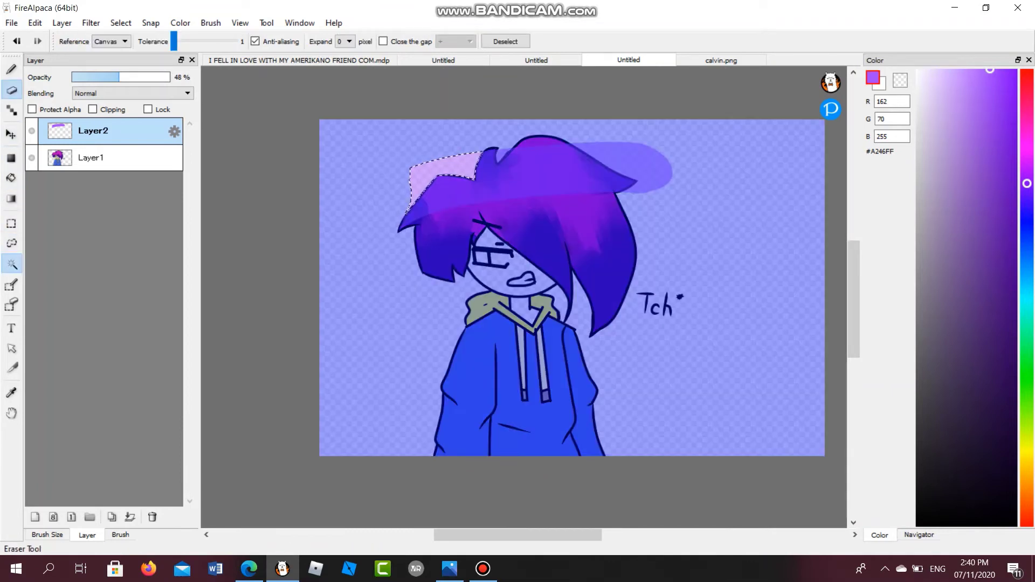
mouse_move(382, 206)
mouse_down()
mouse_move(466, 148)
mouse_move(497, 170)
mouse_up()
Step: Erase the sheen's overflow right of and atop the hair, then deselect
click(11, 263)
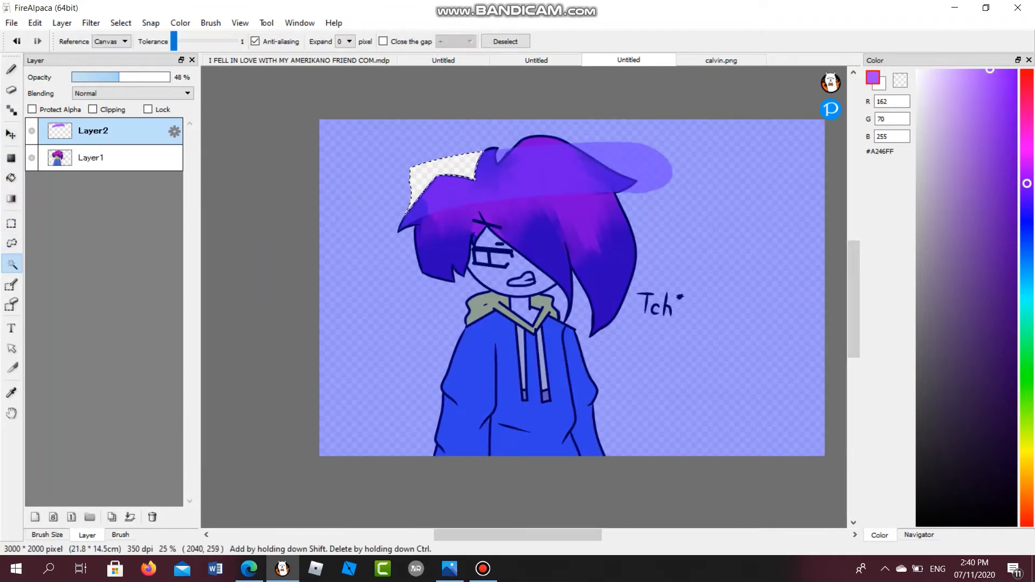
click(637, 167)
click(11, 90)
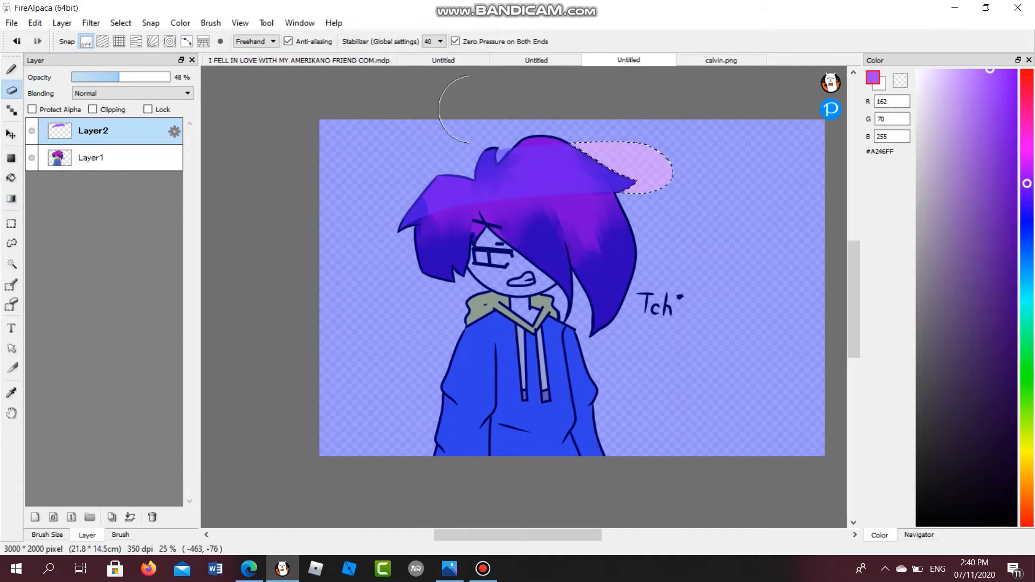
mouse_move(507, 151)
mouse_down()
mouse_move(659, 180)
mouse_move(575, 199)
mouse_up()
scroll(439, 190, up, 2)
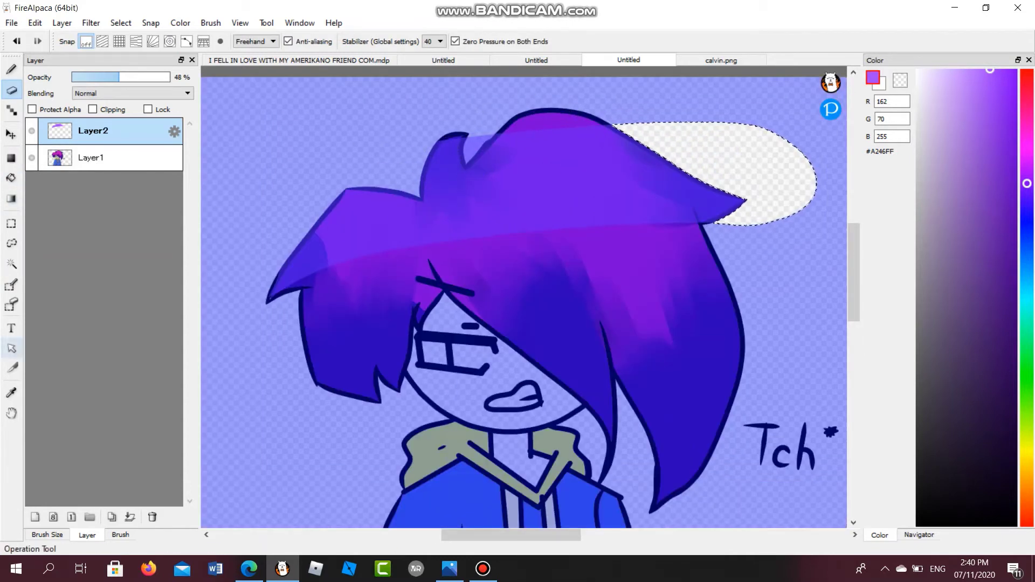
click(11, 263)
click(477, 147)
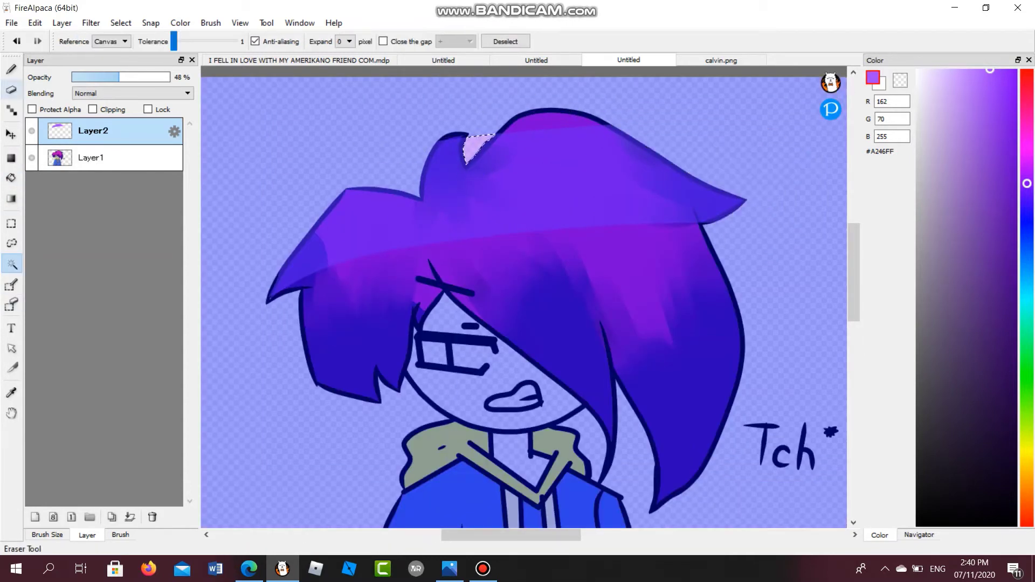
click(11, 90)
drag(472, 151, 486, 141)
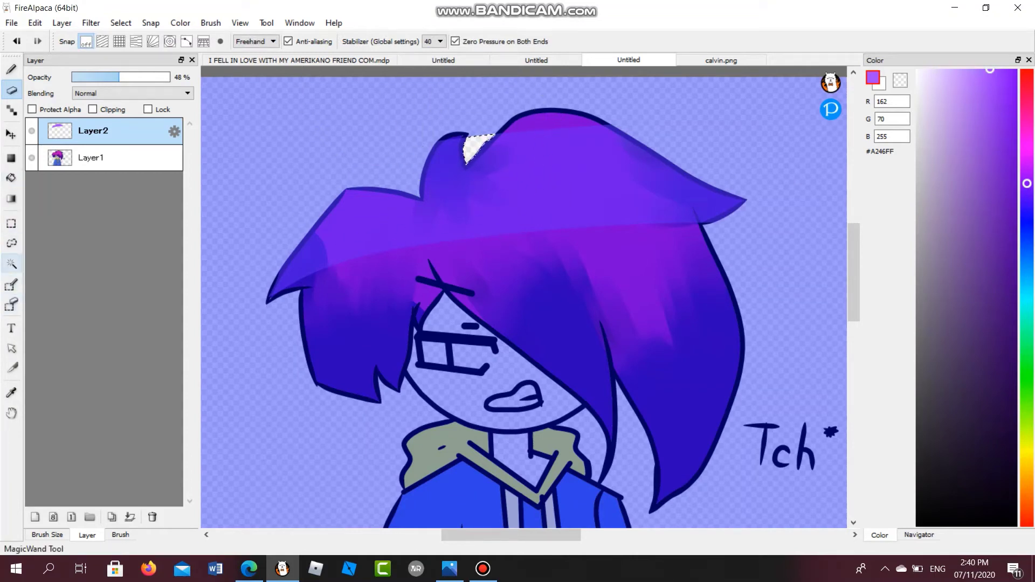
click(11, 264)
key(ctrl+d)
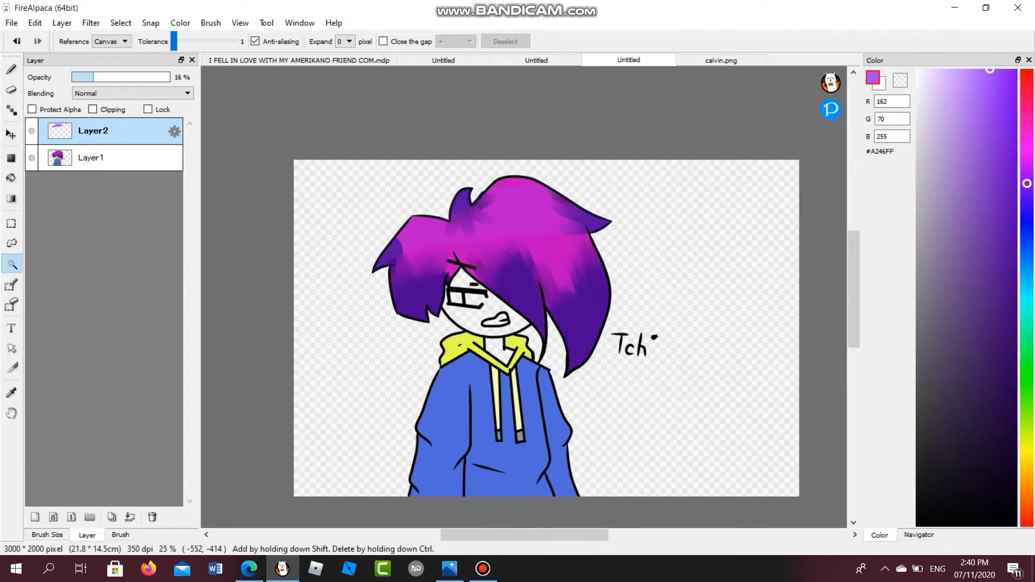
Step: Fade the sheen to 25%, merge it into Layer1, and bucket-fill the face pale blue #D2F7FF
drag(94, 77, 105, 77)
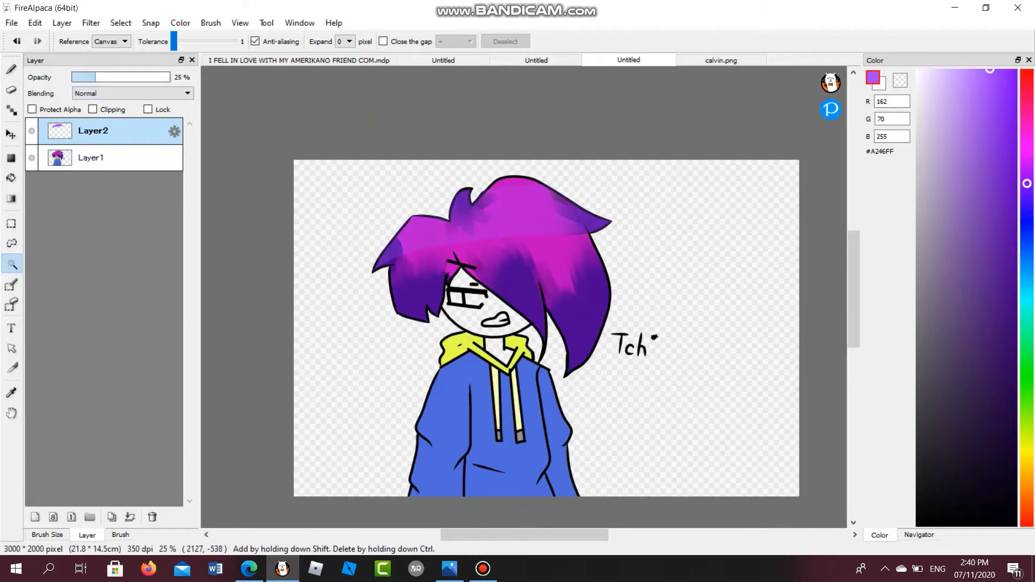
drag(1027, 183, 1027, 285)
drag(875, 60, 882, 131)
click(934, 70)
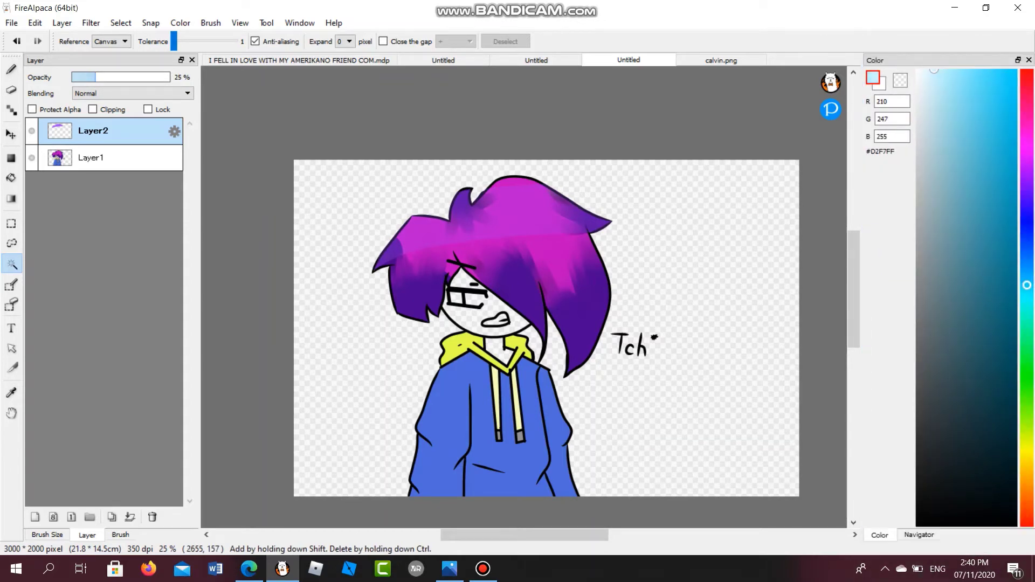
key(ctrl+plus)
key(g)
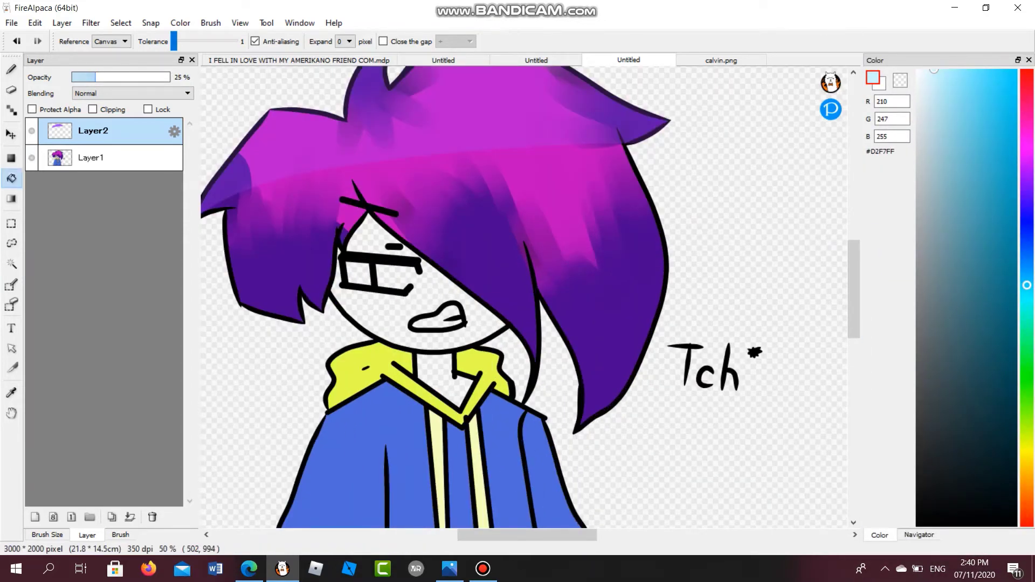
click(129, 517)
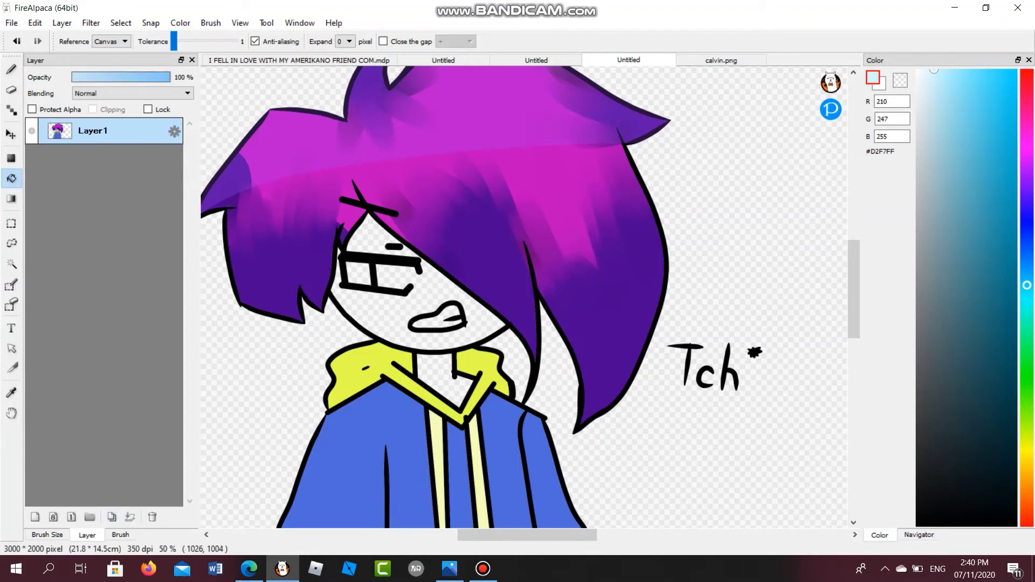
click(423, 288)
Step: Bucket-fill the mouth white and the left glasses lens yellow
scroll(523, 296, down, 2)
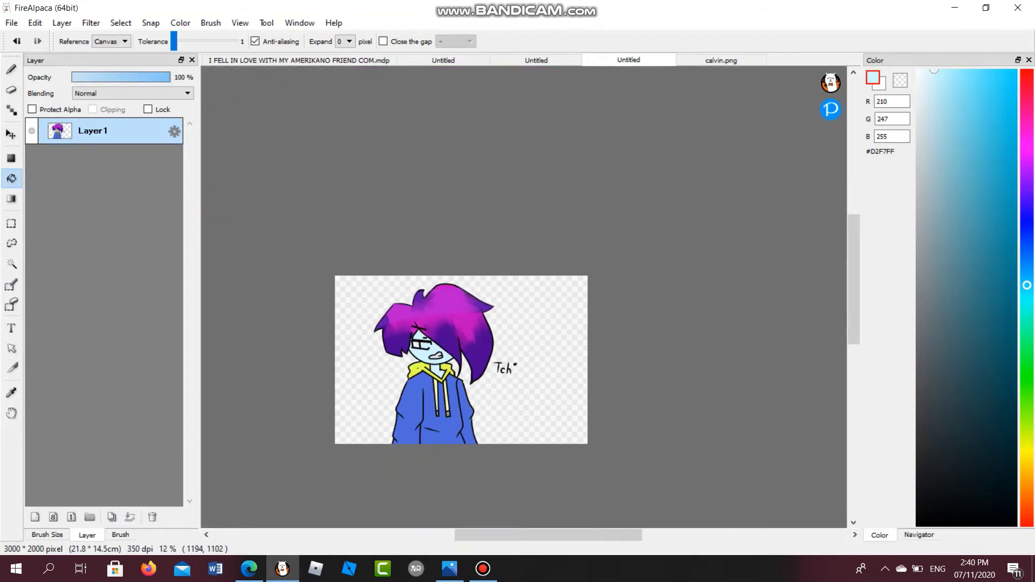
scroll(523, 296, up, 4)
click(946, 127)
click(453, 310)
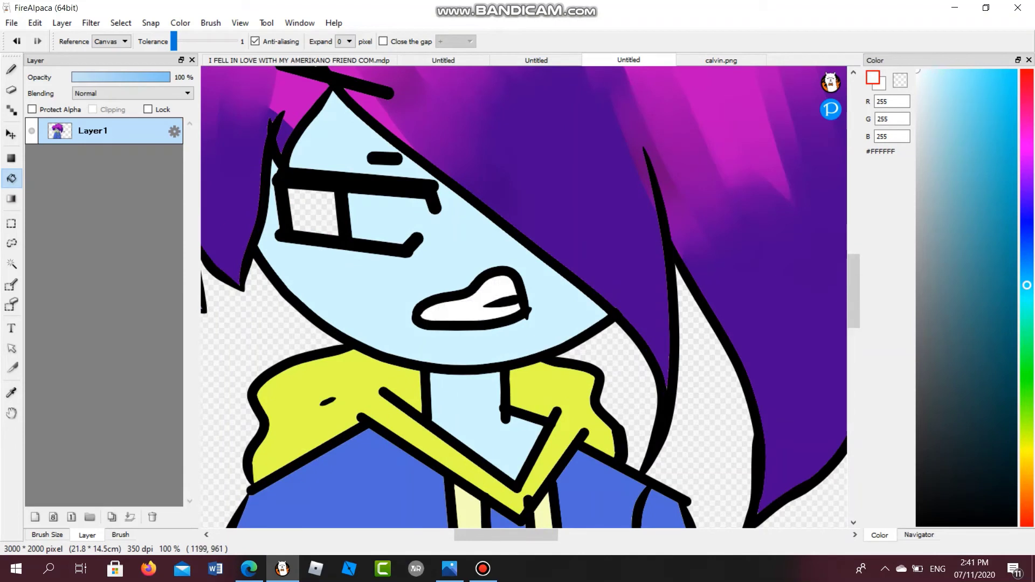
drag(1027, 285, 1027, 437)
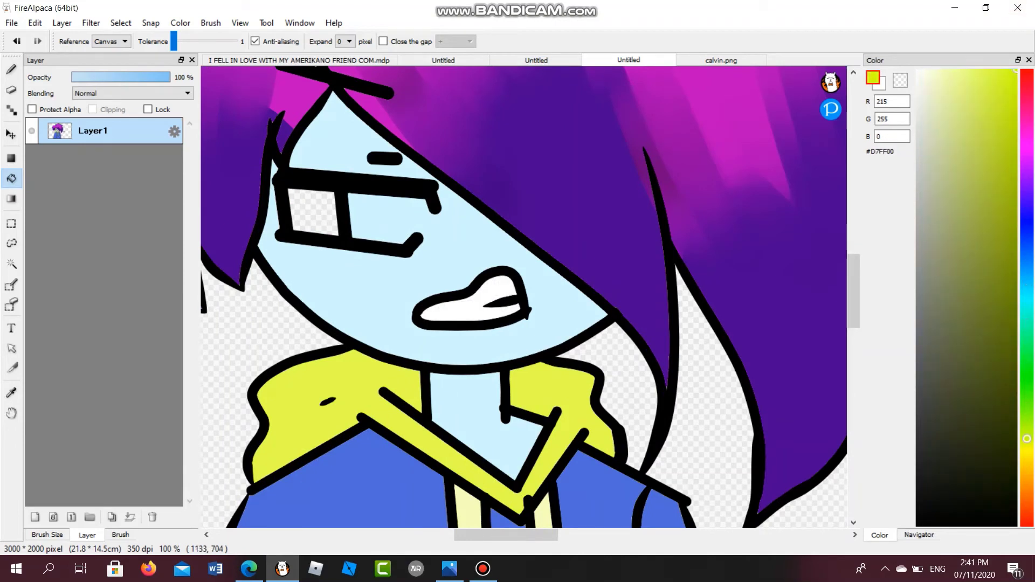
click(314, 211)
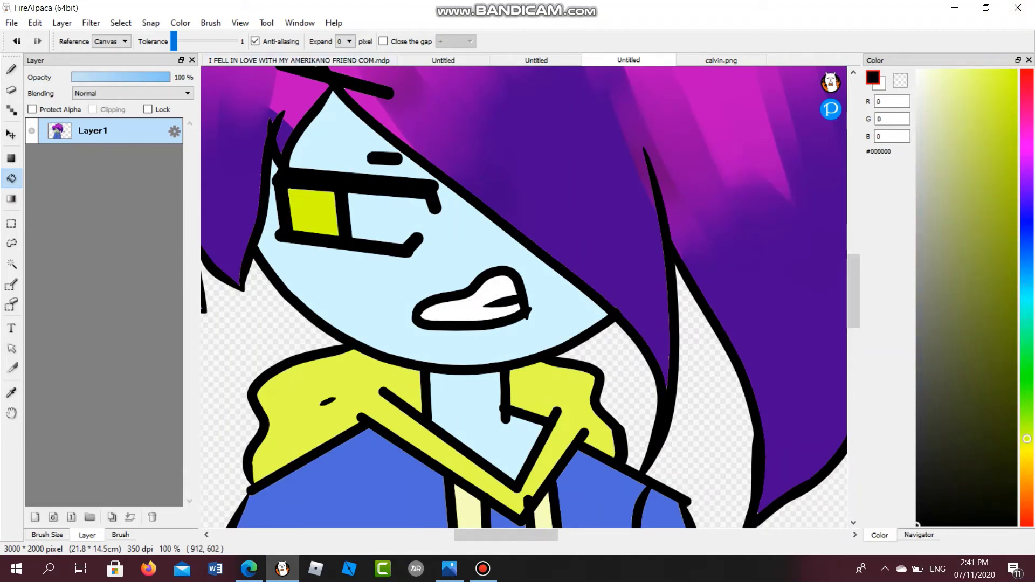
Step: Switch to the Pen in Line stroke mode and show the layers list
key(b)
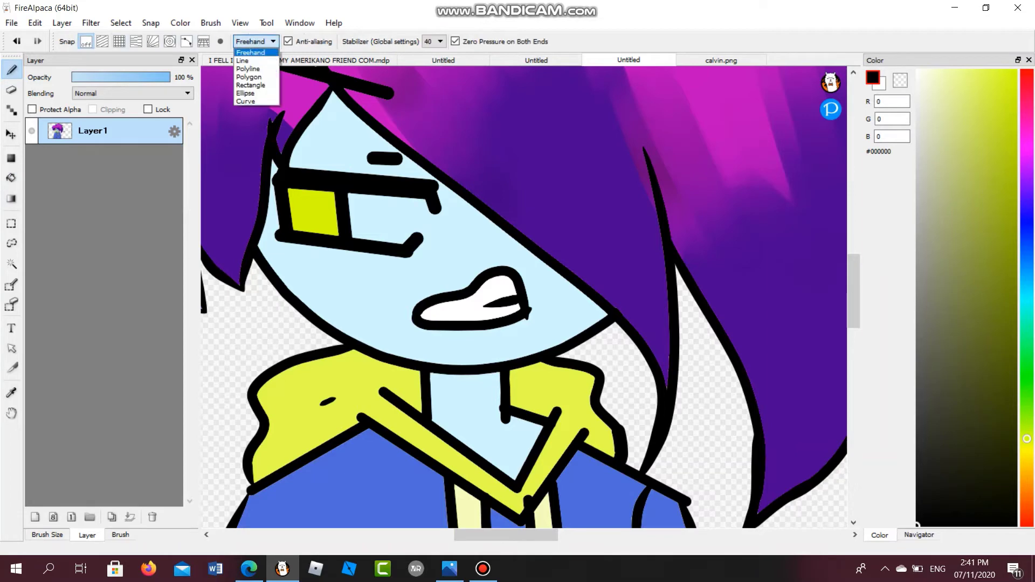
click(248, 56)
scroll(282, 168, up, 2)
click(47, 535)
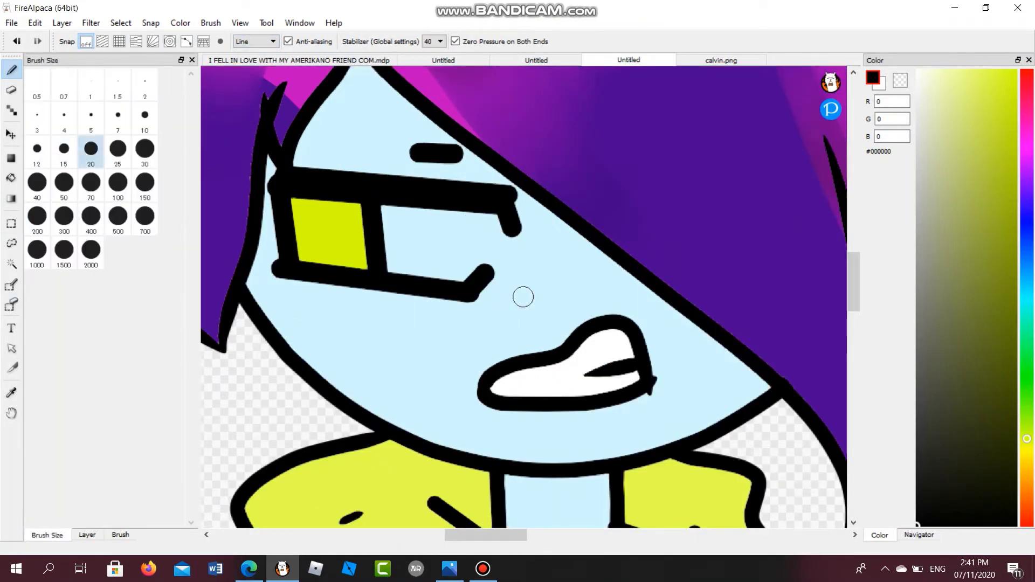
scroll(307, 249, down, 10)
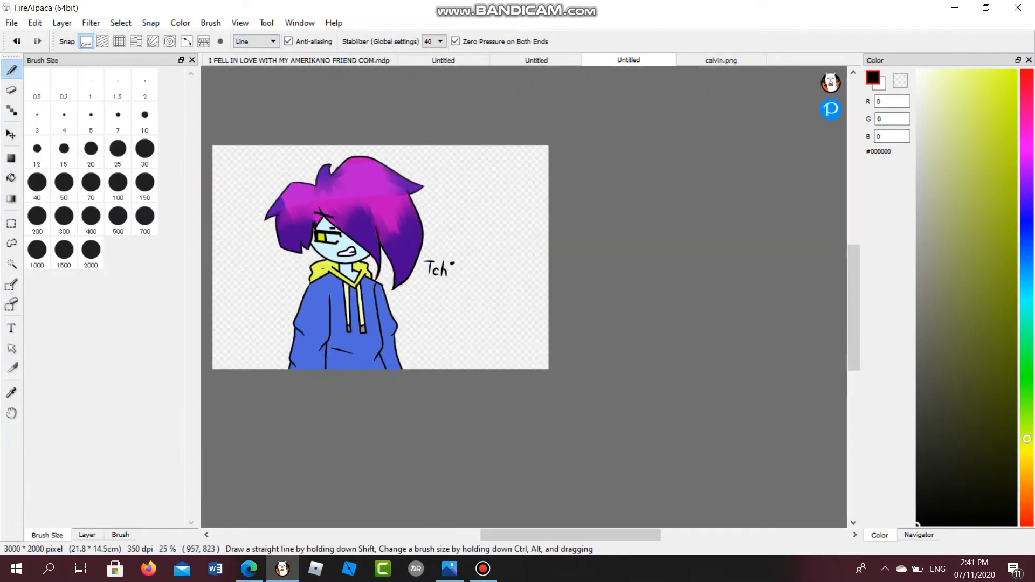
scroll(247, 518, left, 2)
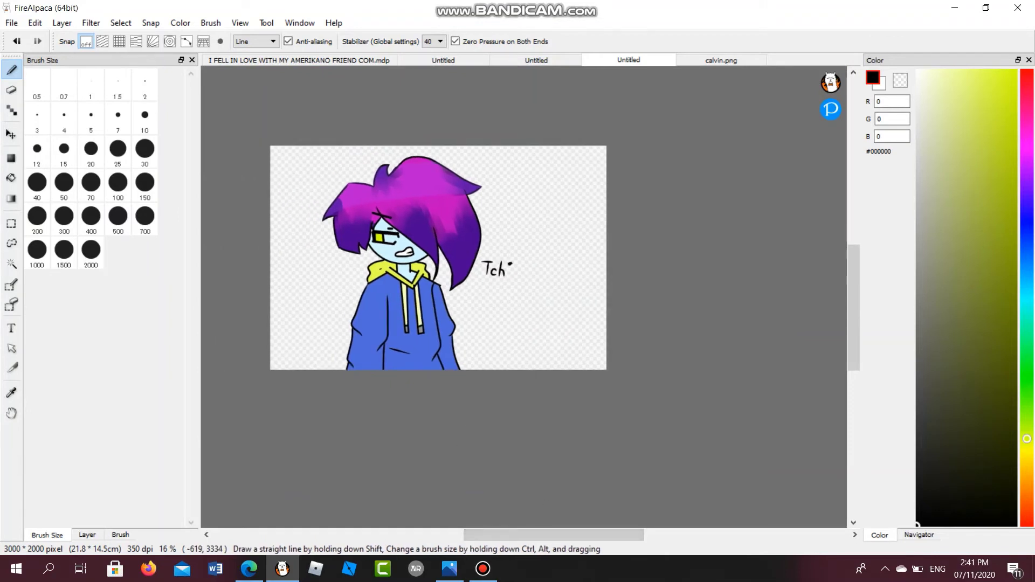
click(87, 535)
Step: Add a new layer and rename it 'background'
click(35, 517)
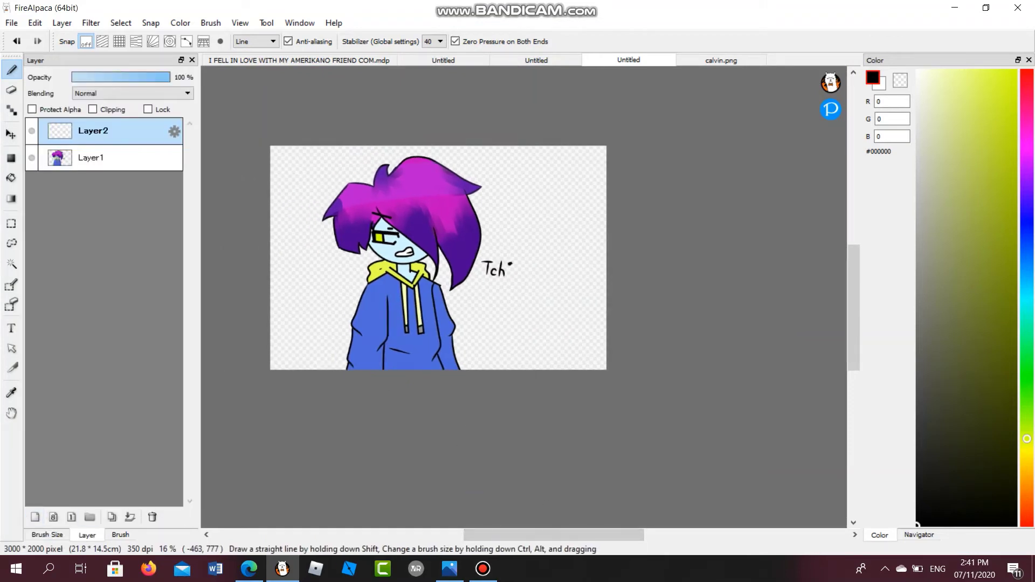
double_click(93, 131)
key(BackSpace)
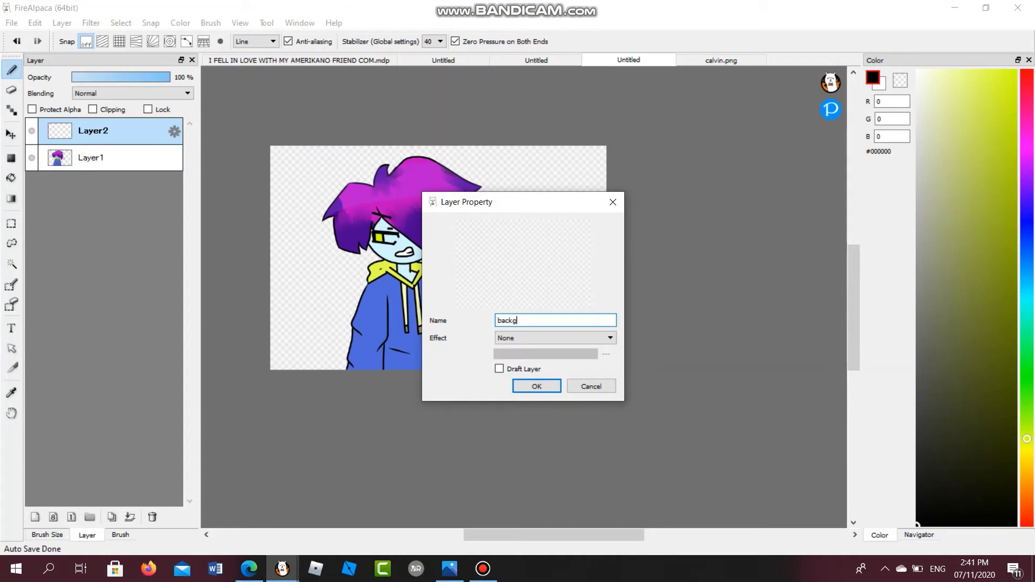
key(Return)
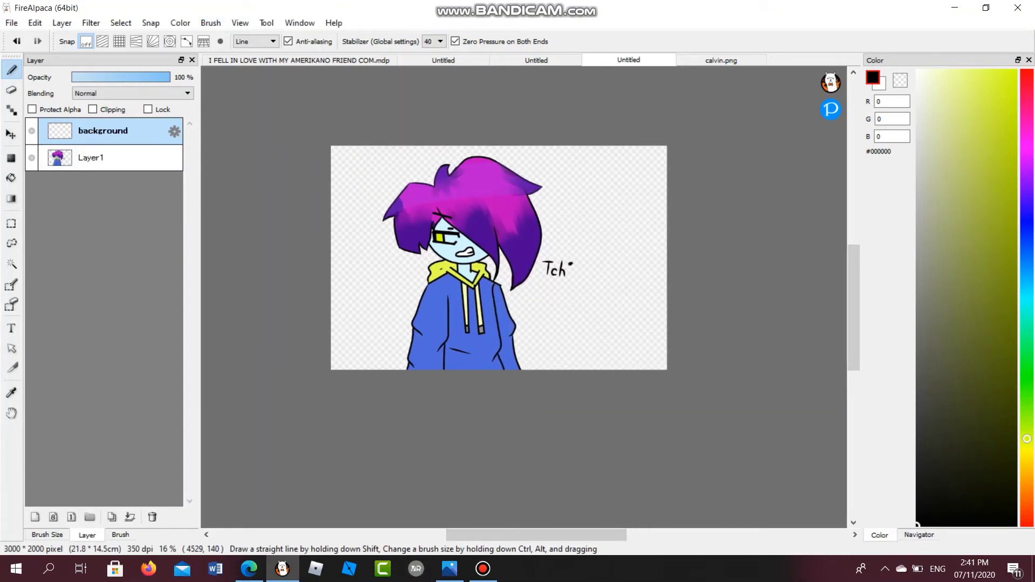
Step: Choose light blue #AEDAFF, move the background layer beneath Layer1, and set brush size 400
click(1026, 268)
click(949, 70)
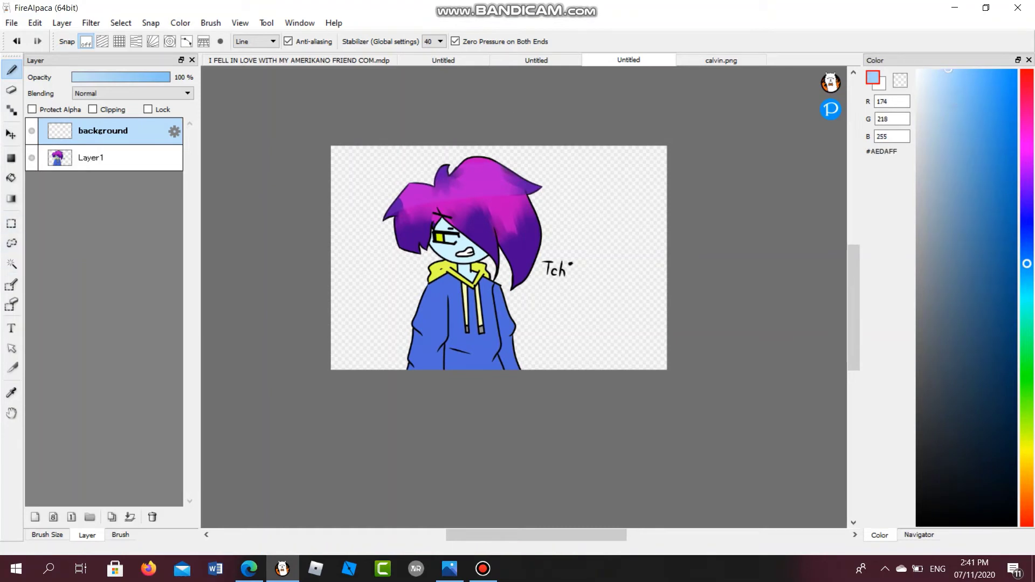
drag(103, 131, 103, 161)
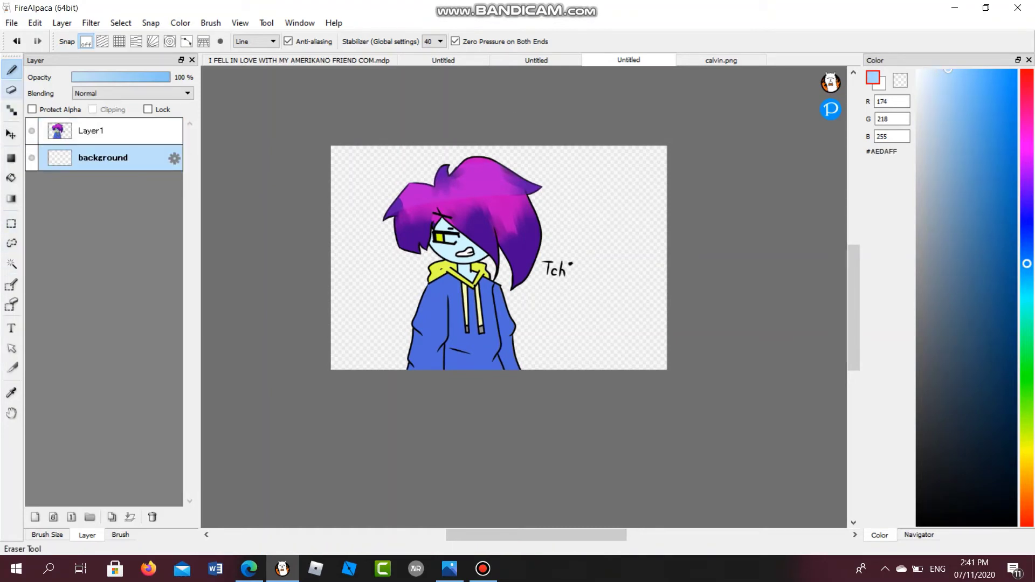
click(46, 535)
click(91, 216)
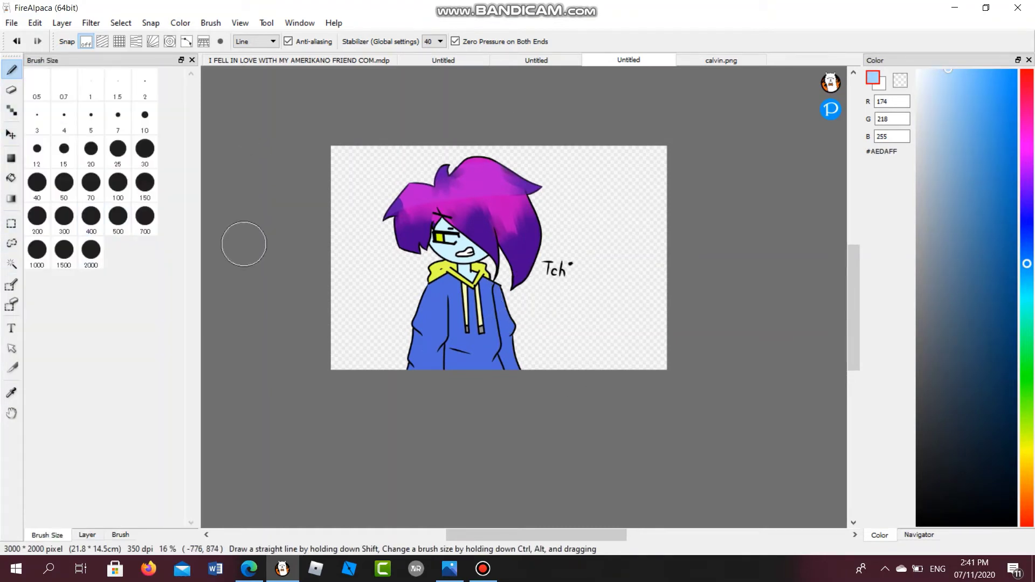
Step: Paint the whole background light blue with freehand Pen strokes
drag(242, 243, 414, 135)
click(256, 41)
click(253, 51)
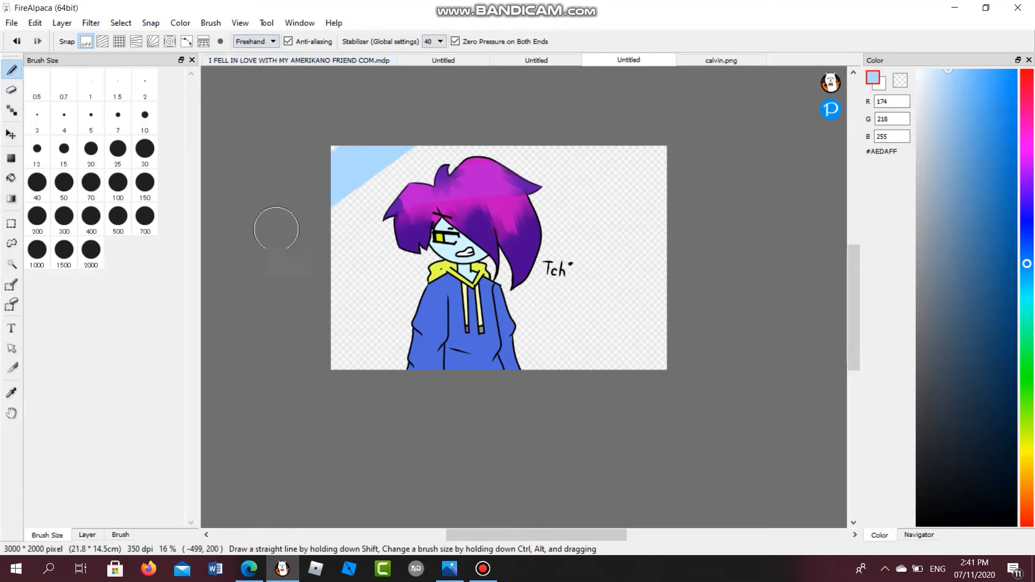
mouse_move(326, 148)
mouse_down()
mouse_move(415, 182)
mouse_move(466, 113)
mouse_up()
drag(523, 297, 593, 297)
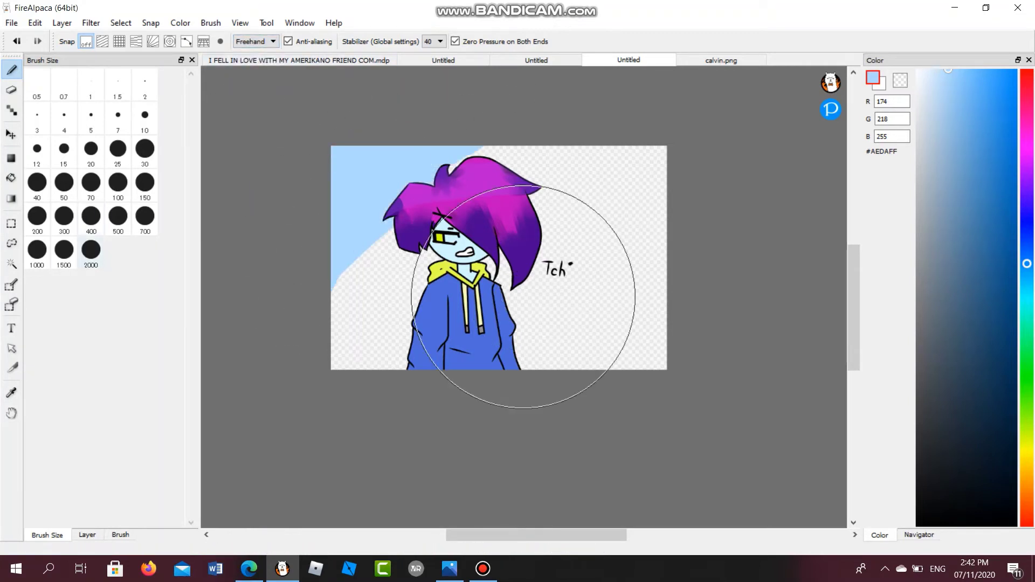
mouse_move(350, 280)
mouse_down()
mouse_move(324, 204)
mouse_move(650, 331)
mouse_up()
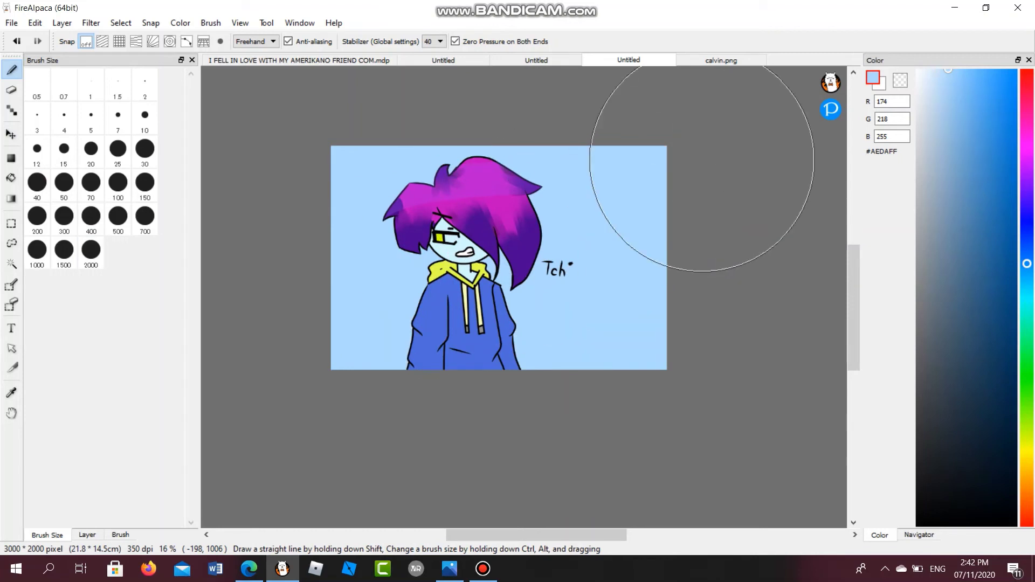
Step: Paint the upper-left area darker blue #008CFF, blur the boundary, and return to the Pen
click(970, 70)
mouse_move(695, 162)
mouse_down()
mouse_move(556, 60)
mouse_move(268, 252)
mouse_up()
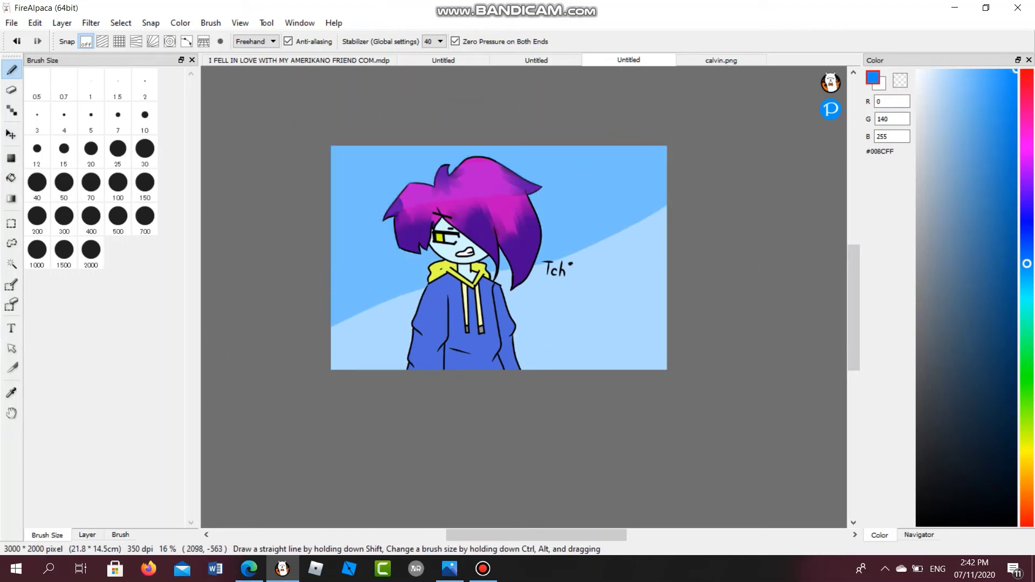
mouse_move(345, 259)
mouse_down()
mouse_move(475, 119)
mouse_move(571, 151)
mouse_up()
click(120, 535)
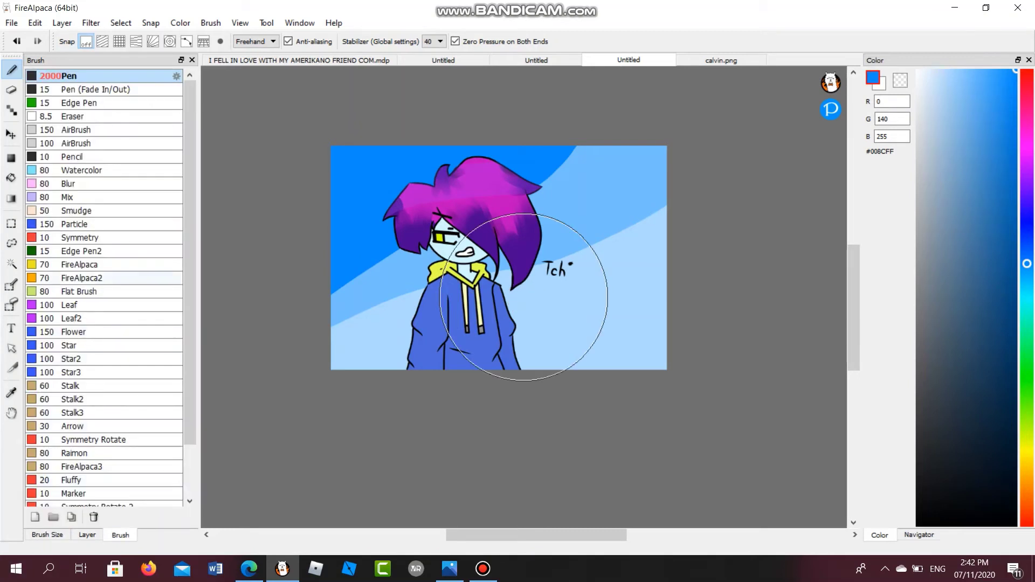
click(68, 183)
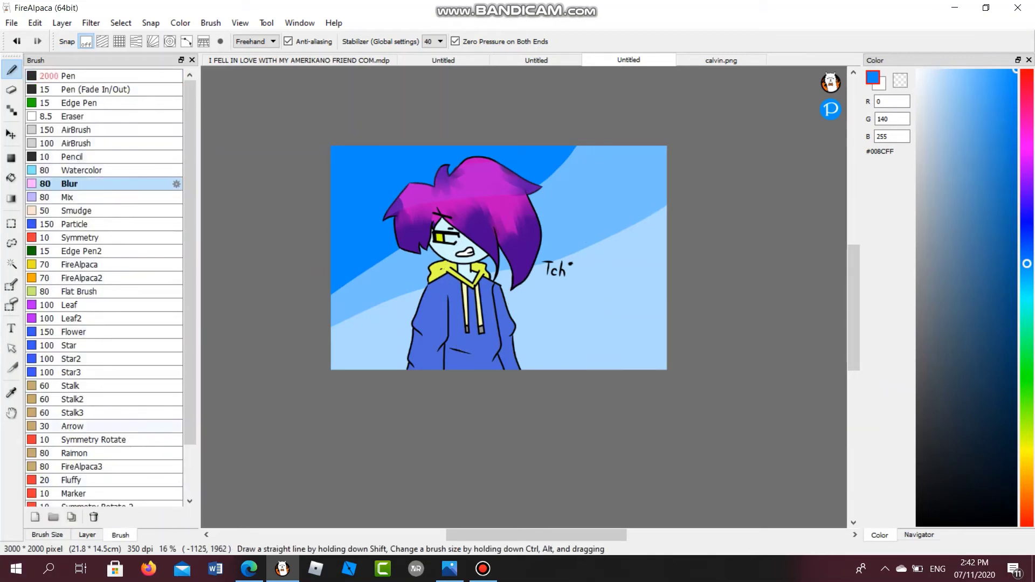
click(47, 535)
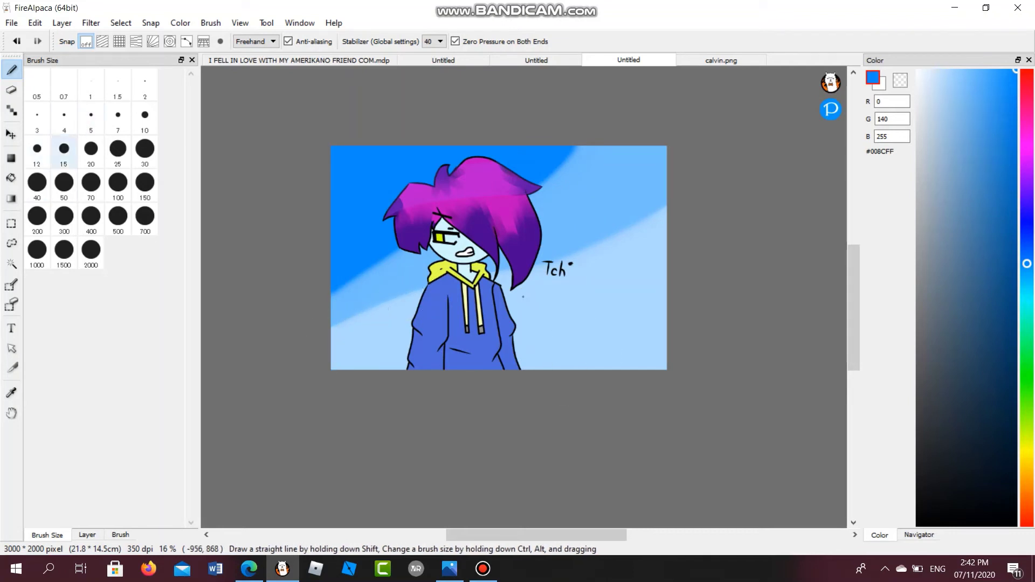
click(120, 535)
click(65, 75)
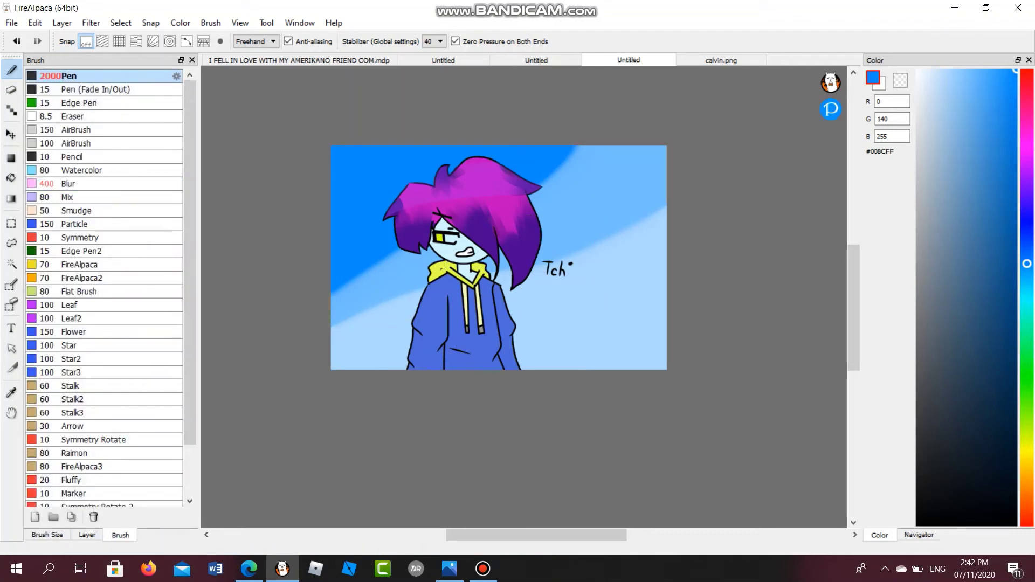
click(47, 535)
Step: Check the calvin.png reference, then add the name text in a dark colour on the canvas
click(721, 60)
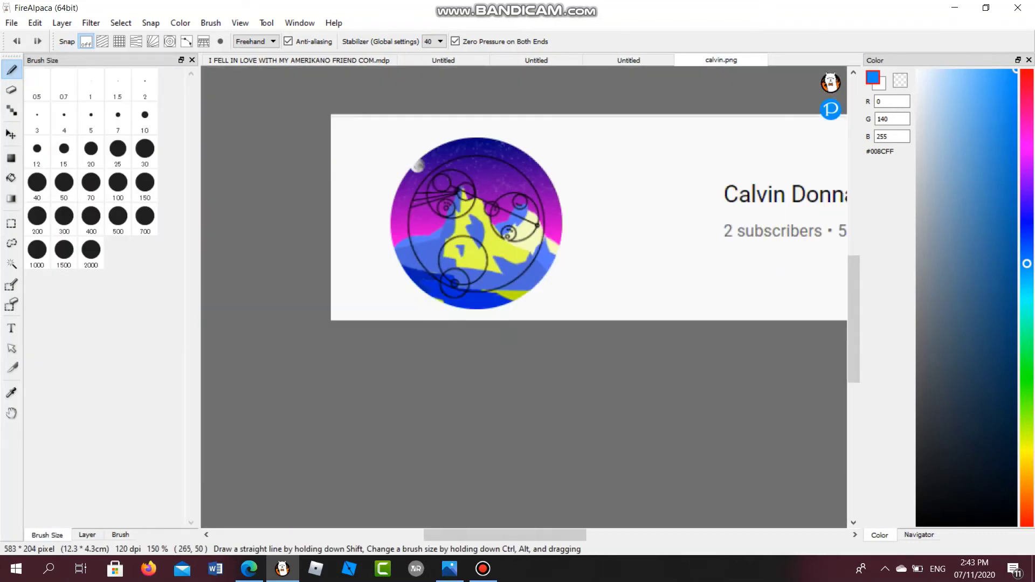
drag(504, 535, 547, 535)
click(629, 60)
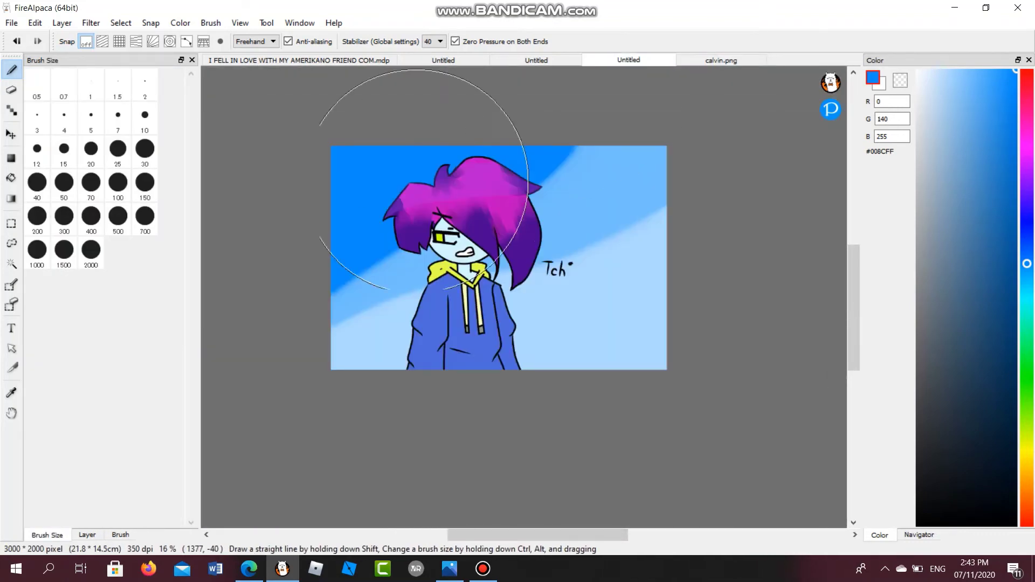
click(11, 328)
click(554, 310)
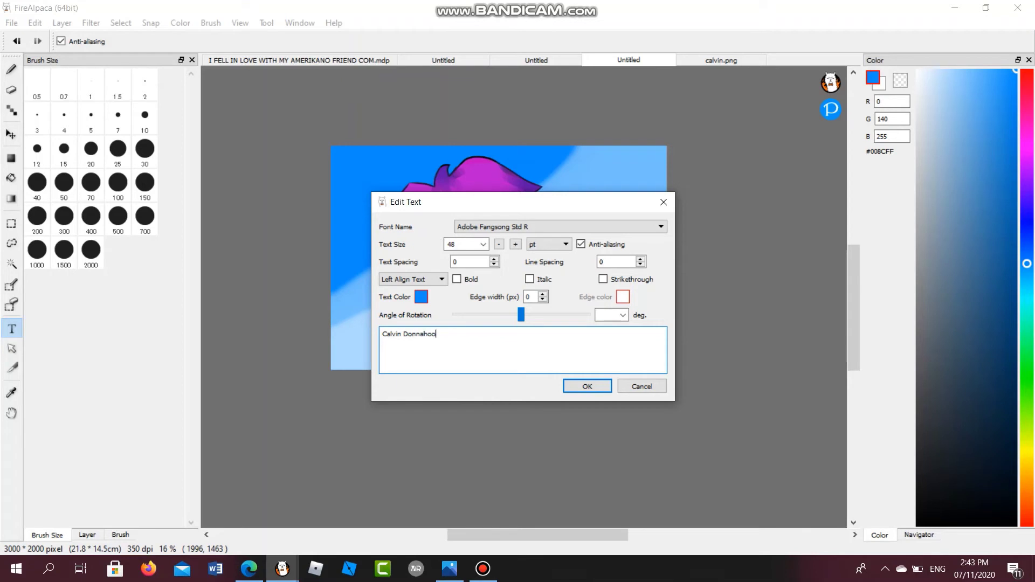
click(421, 297)
click(674, 211)
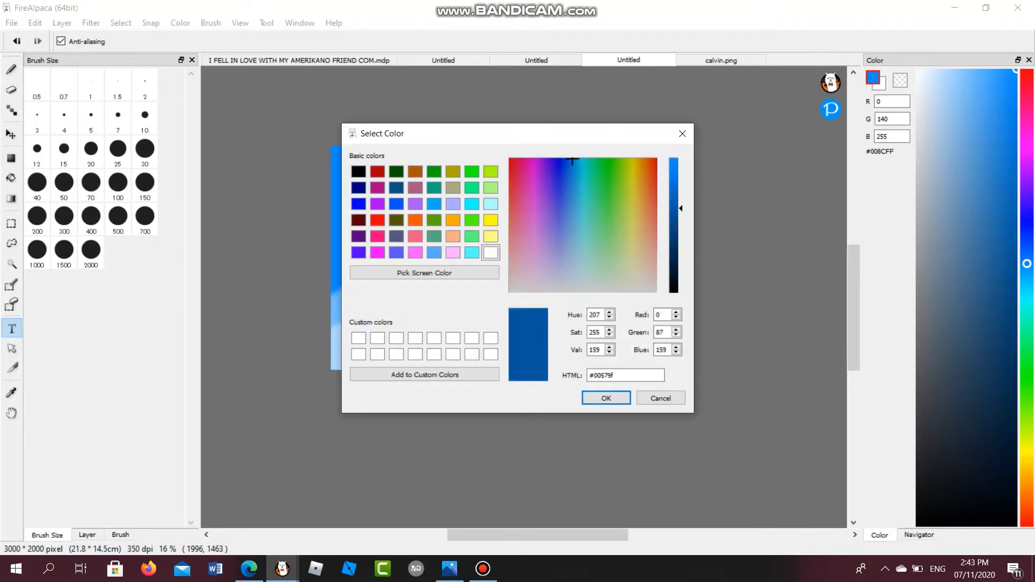
click(606, 398)
click(588, 384)
mouse_move(594, 332)
mouse_down()
mouse_move(266, 323)
mouse_move(392, 318)
mouse_up()
Step: Move Layer1 below the text layer and merge it into the background
click(88, 535)
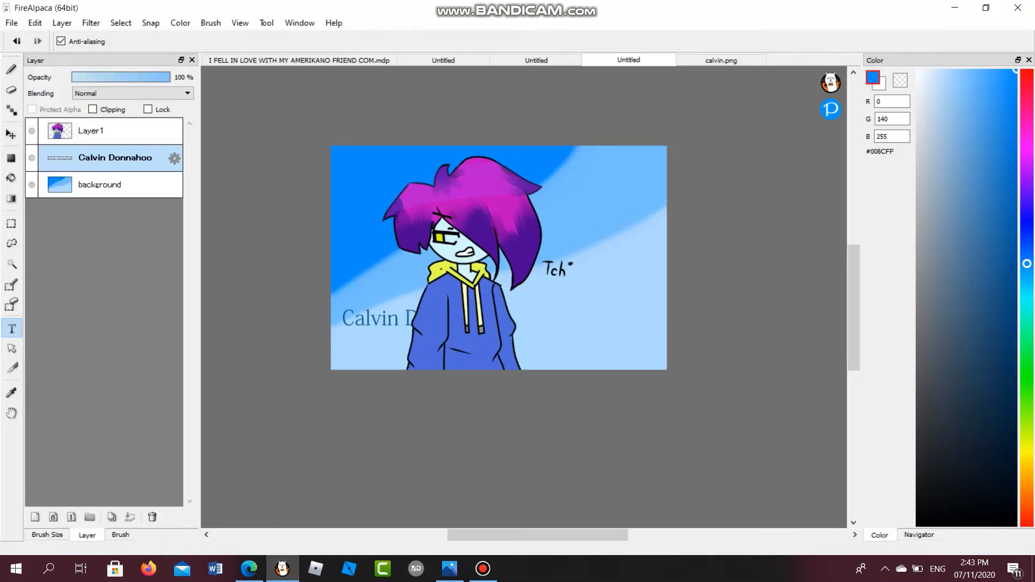
click(91, 130)
drag(91, 130, 91, 162)
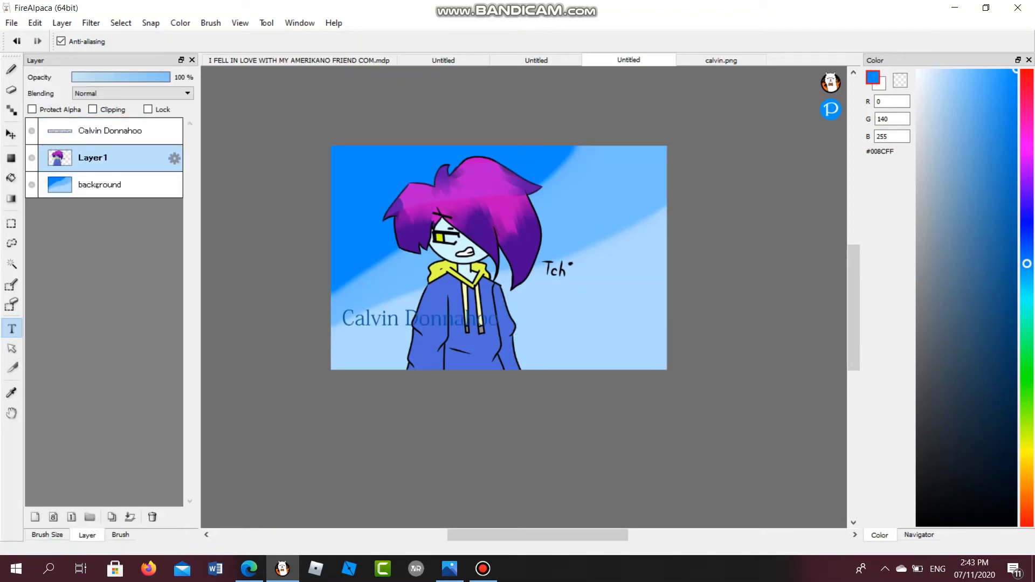
key(ctrl+e)
Step: Change the name text colour to black and move it to the lower right
click(407, 326)
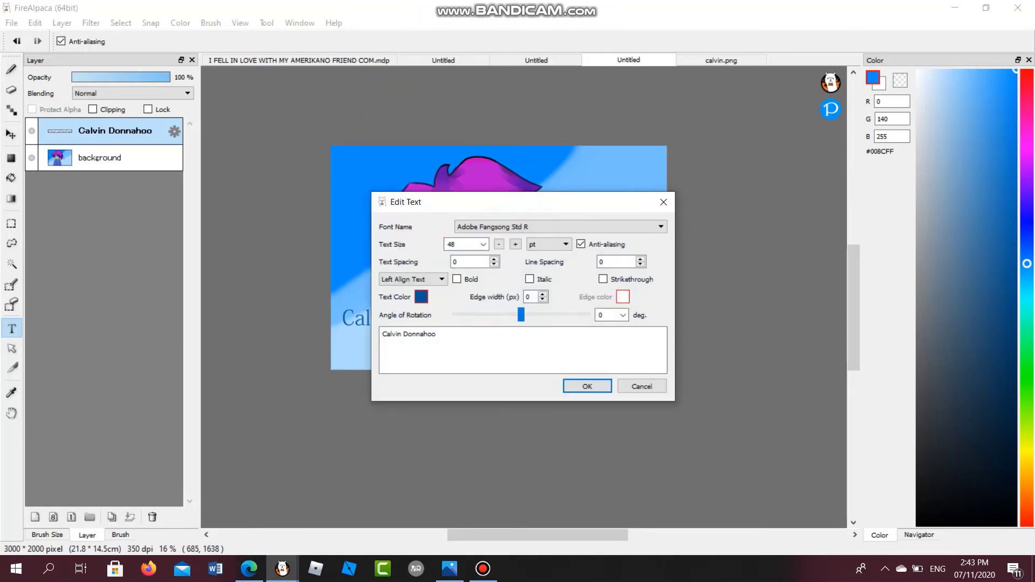
drag(407, 329, 511, 277)
click(523, 278)
click(463, 363)
drag(681, 161, 680, 291)
click(606, 398)
click(587, 386)
drag(559, 265, 575, 346)
Step: Set the name text to 36 pt, nudge it up, and add a layer for the underline
click(571, 334)
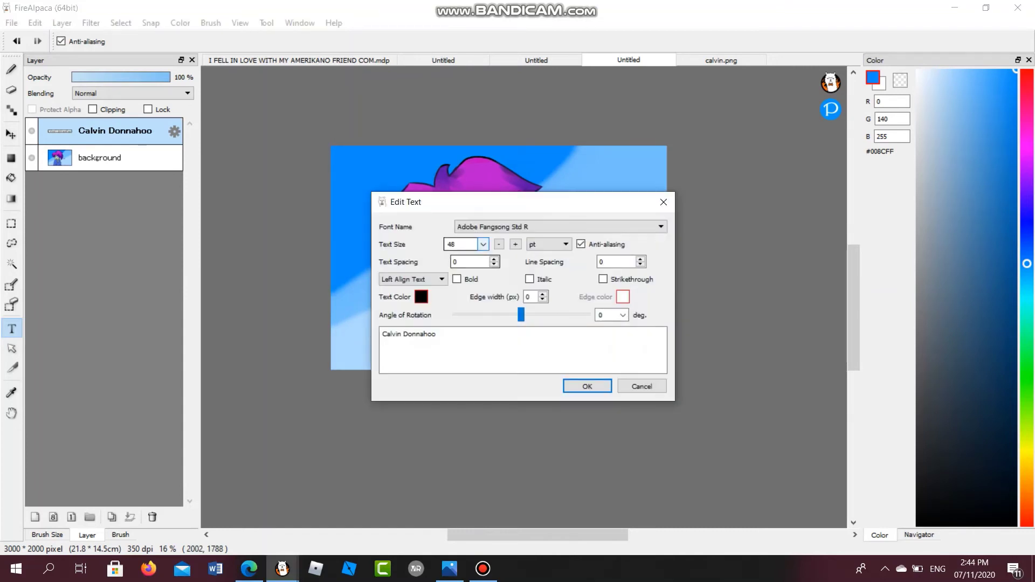
click(483, 244)
click(483, 244)
key(Return)
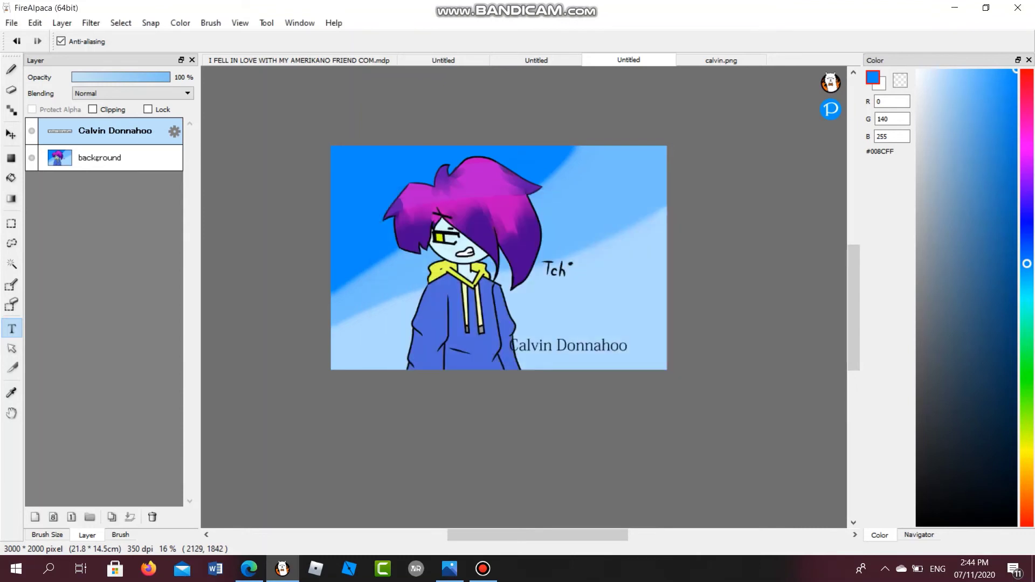
drag(587, 332, 588, 326)
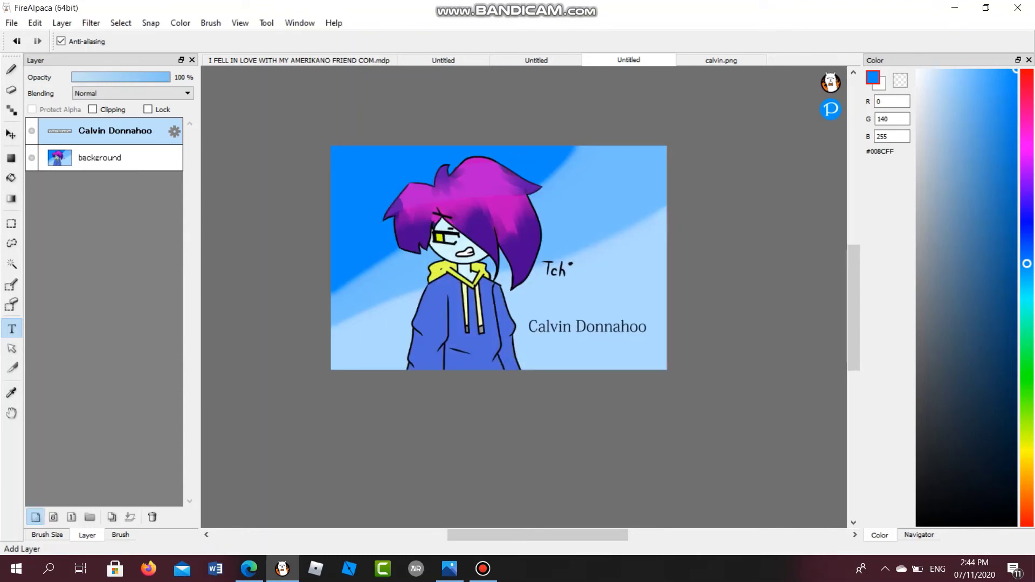
click(35, 517)
click(11, 69)
Step: Set the Pen to size 20 and try a freehand underline, then undo it
click(120, 534)
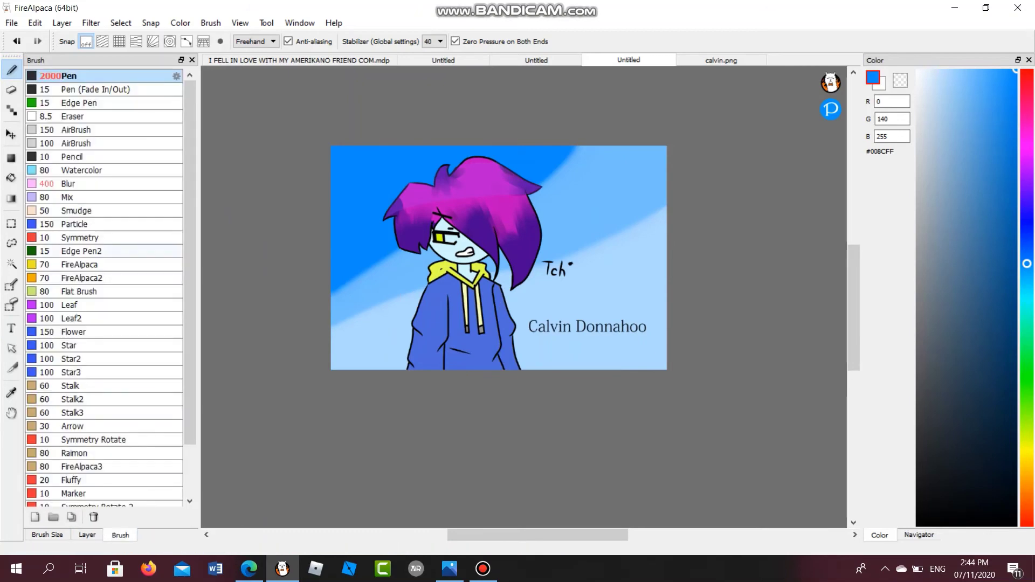
click(47, 535)
click(91, 148)
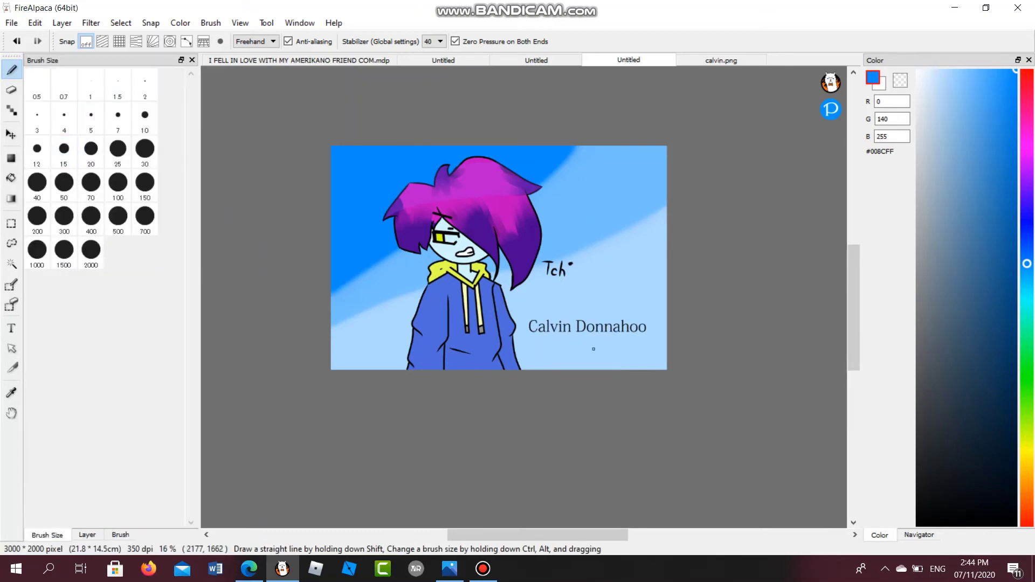
scroll(602, 358, up, 3)
mouse_move(391, 300)
mouse_down()
mouse_move(439, 300)
mouse_move(575, 338)
mouse_move(675, 327)
mouse_move(731, 296)
mouse_up()
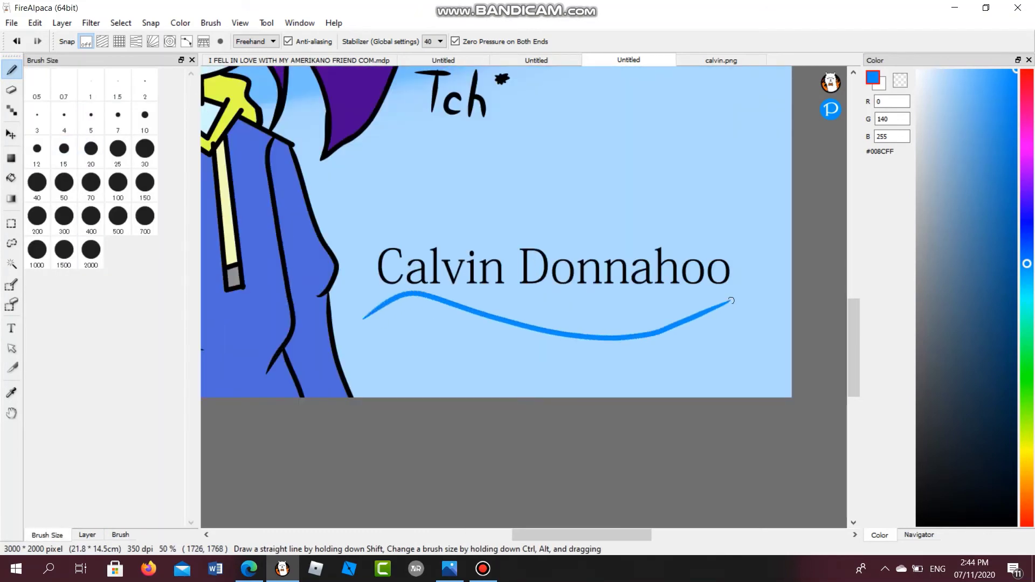
scroll(730, 296, down, 3)
key(ctrl+z)
scroll(507, 215, up, 1)
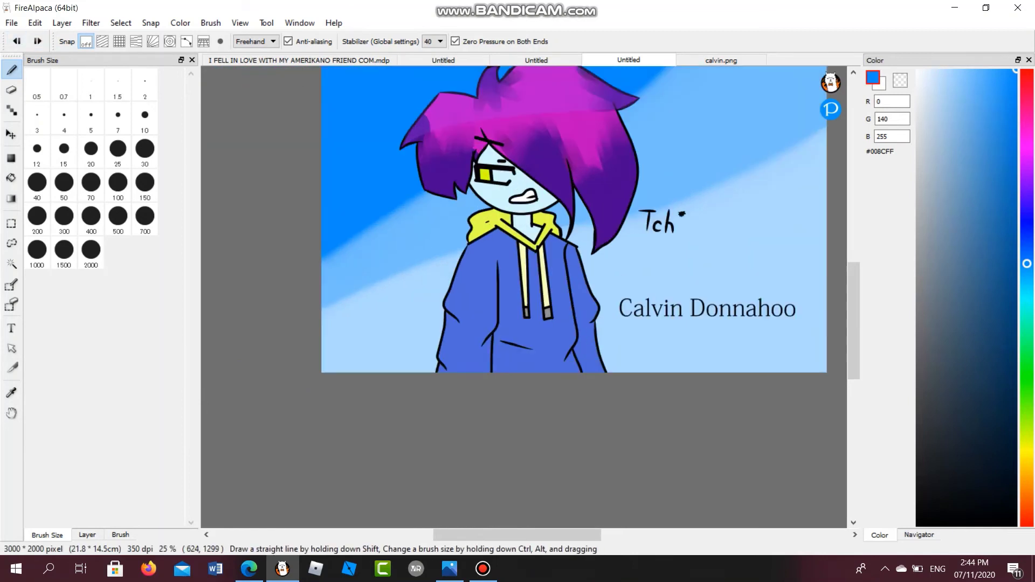
scroll(507, 216, up, 1)
Step: Switch to Line mode and draw a straight underline beneath the name
click(254, 42)
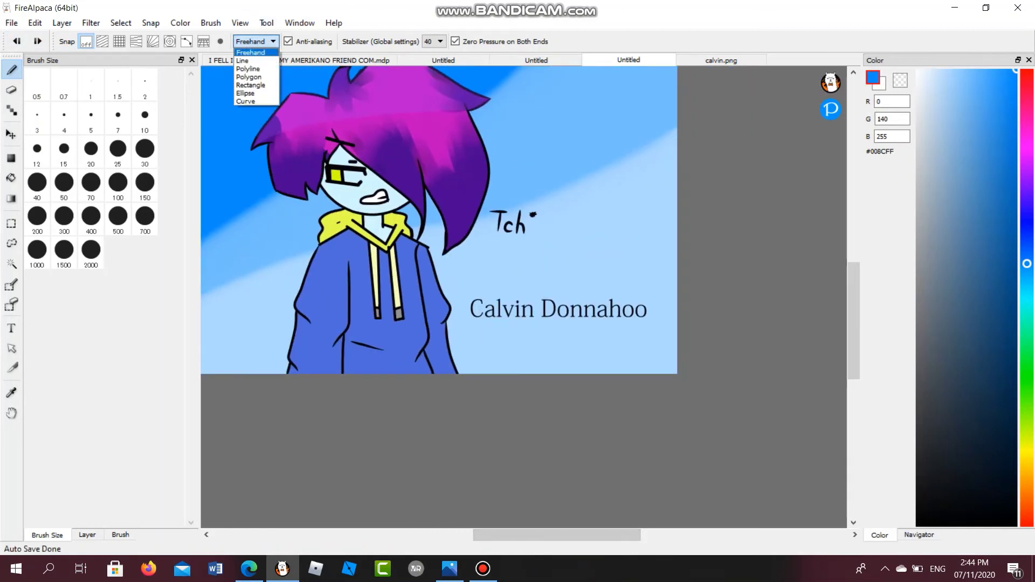
click(249, 58)
scroll(508, 332, up, 1)
drag(476, 326, 730, 359)
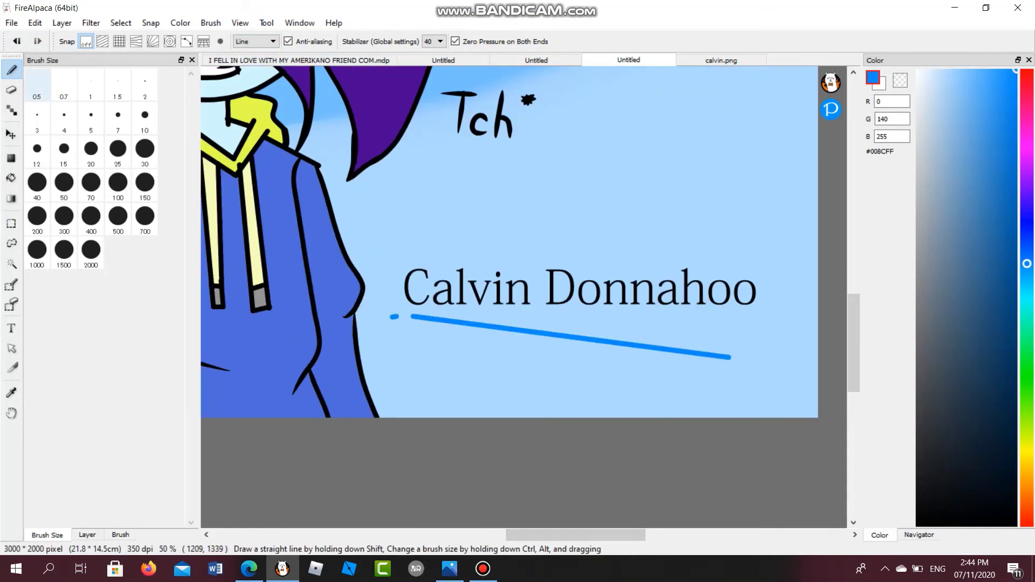
key(ctrl+z)
drag(684, 311, 764, 312)
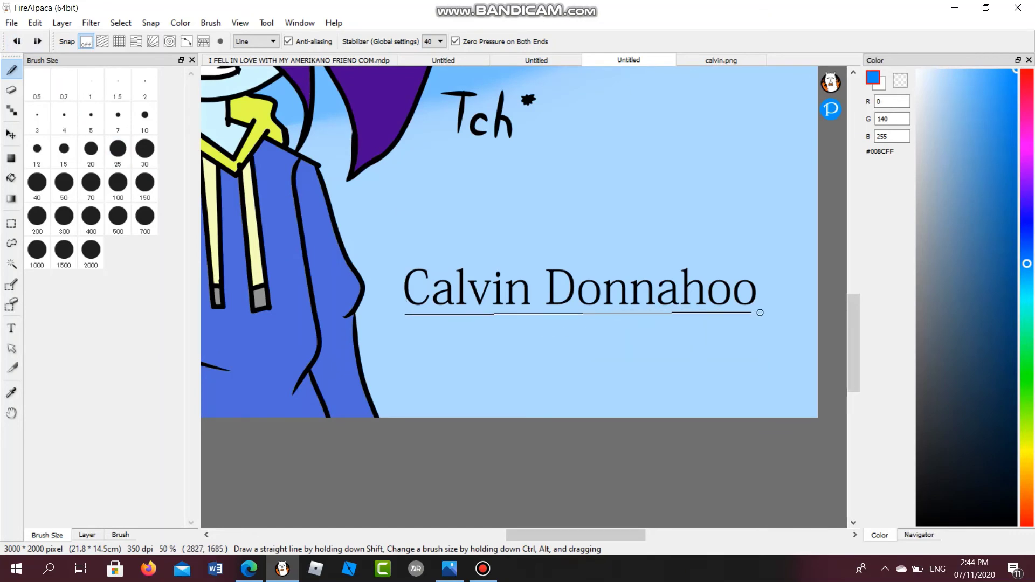
scroll(764, 312, down, 1)
scroll(388, 364, up, 2)
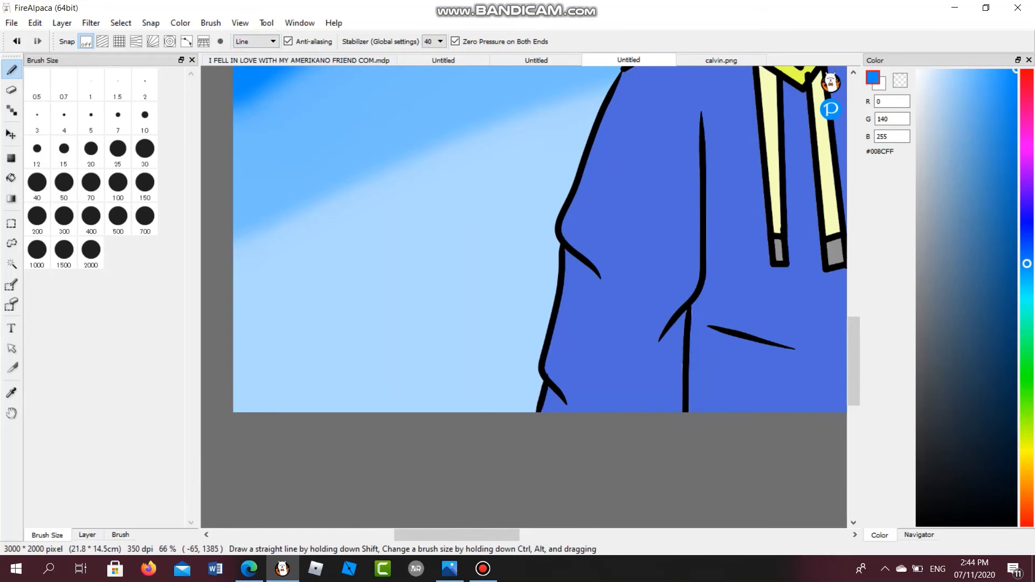
Step: Move Layer4 below the name text layer, merge it down, and start a new text box
click(88, 535)
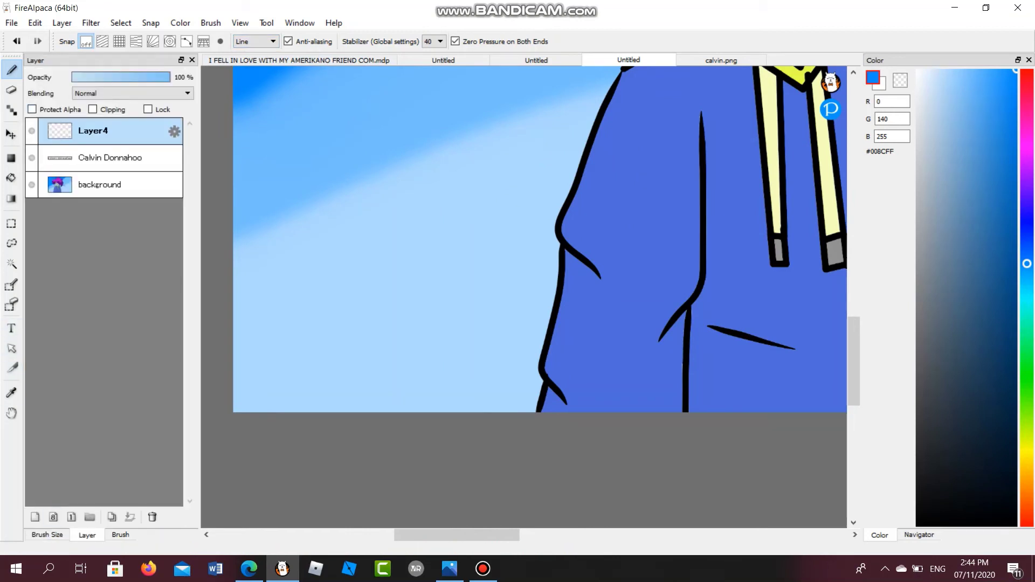
drag(93, 130, 93, 172)
scroll(523, 243, down, 2)
scroll(524, 242, up, 1)
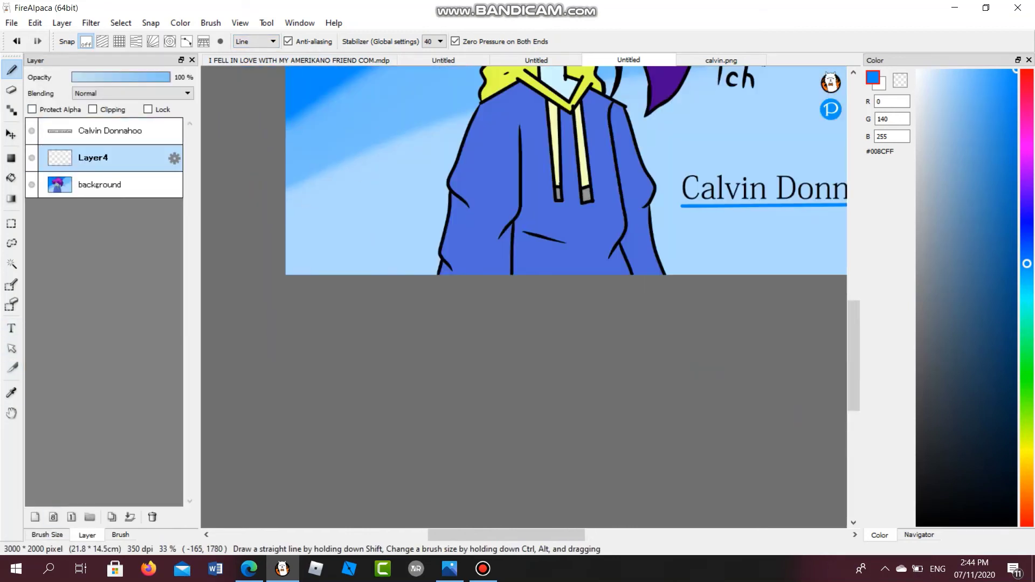
click(129, 517)
click(11, 328)
click(309, 246)
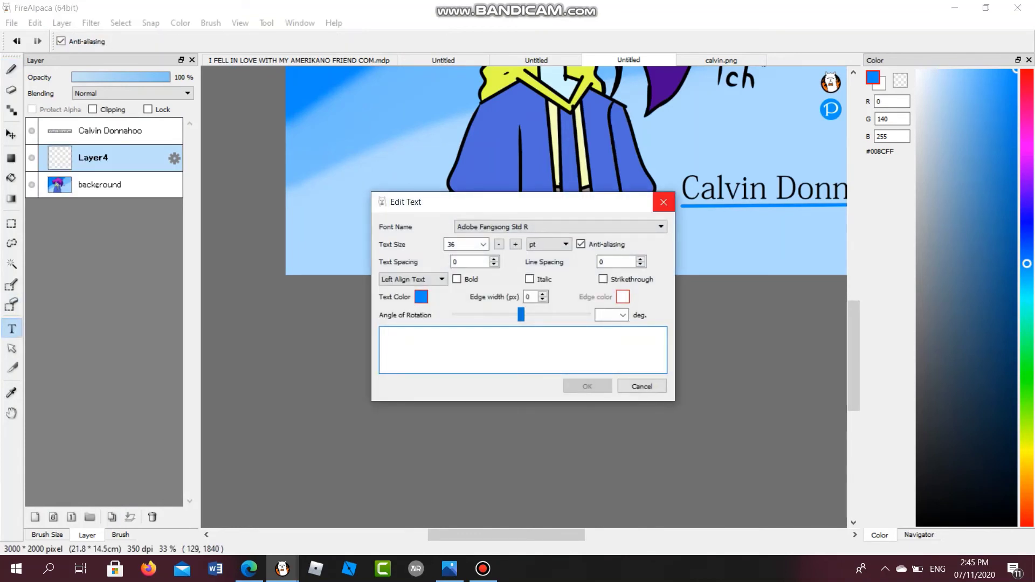
Step: Enter the 'Made by' creator credit in a new text box
click(664, 202)
drag(853, 356, 854, 293)
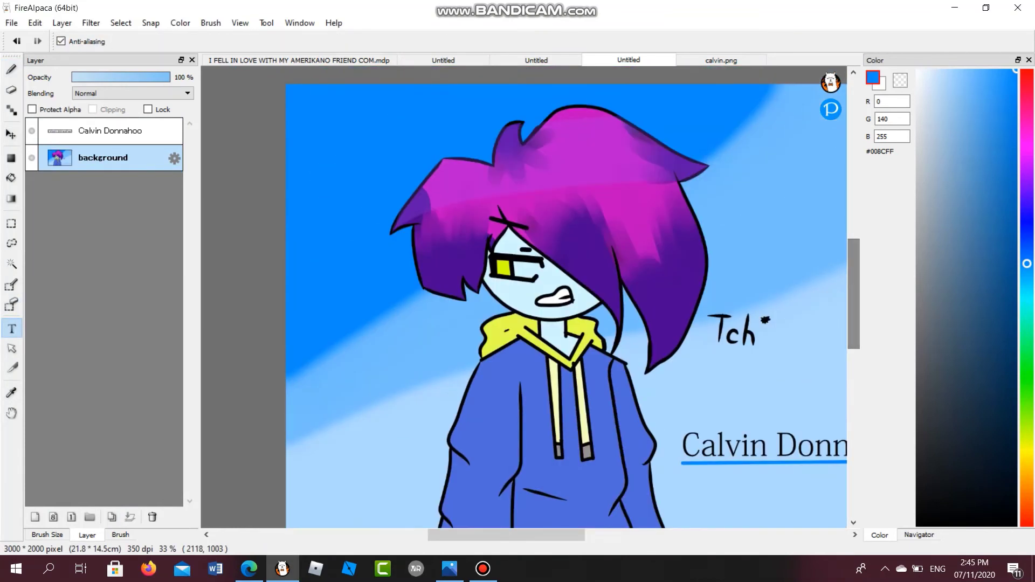
scroll(606, 327, down, 1)
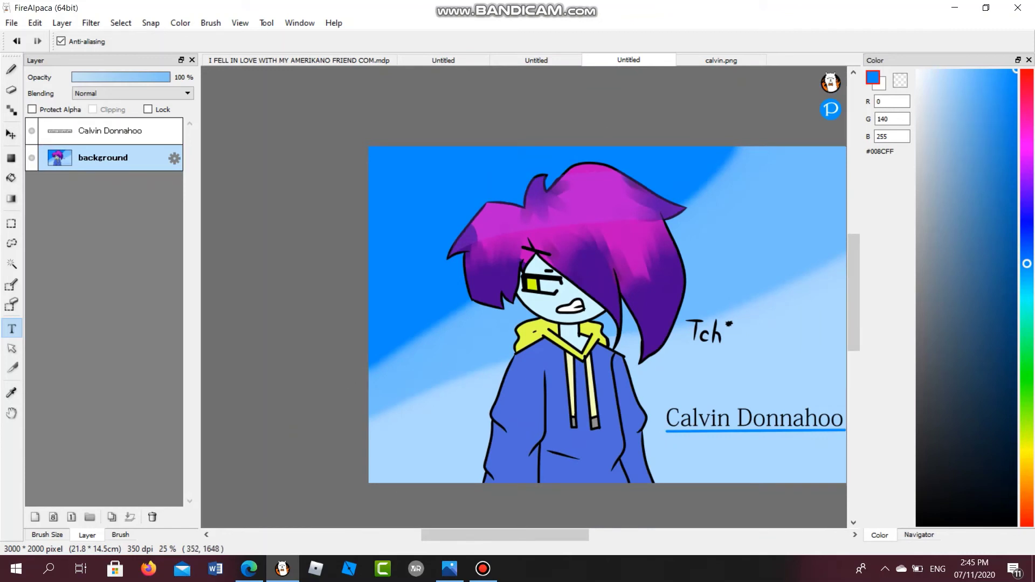
text(Made by arisplayz100)
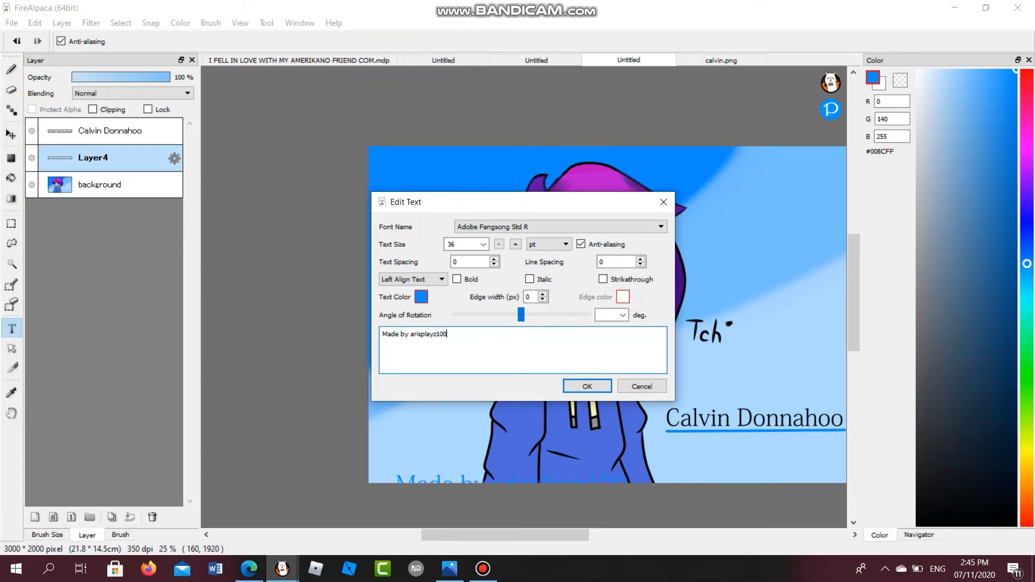
Step: Try credit text sizes of 10, 24 and 18
click(483, 245)
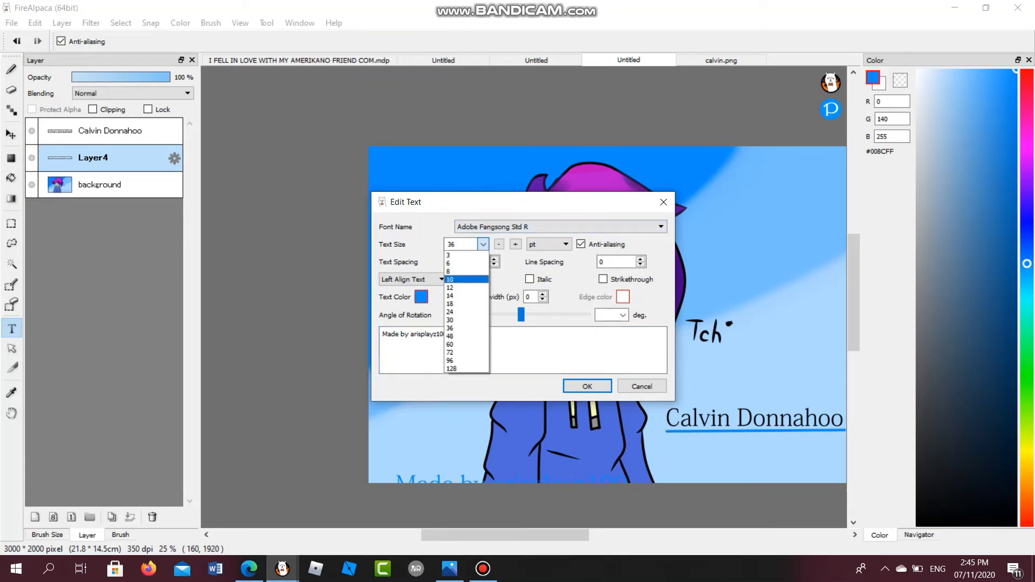
key(Return)
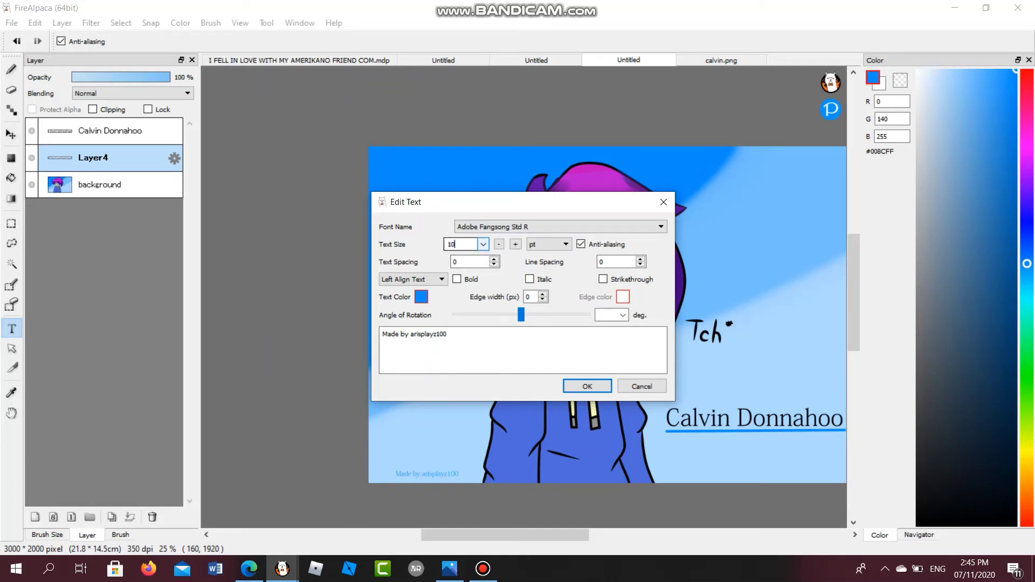
click(483, 244)
key(Up)
key(Return)
key(alt+Down)
key(Down)
key(Down)
key(Return)
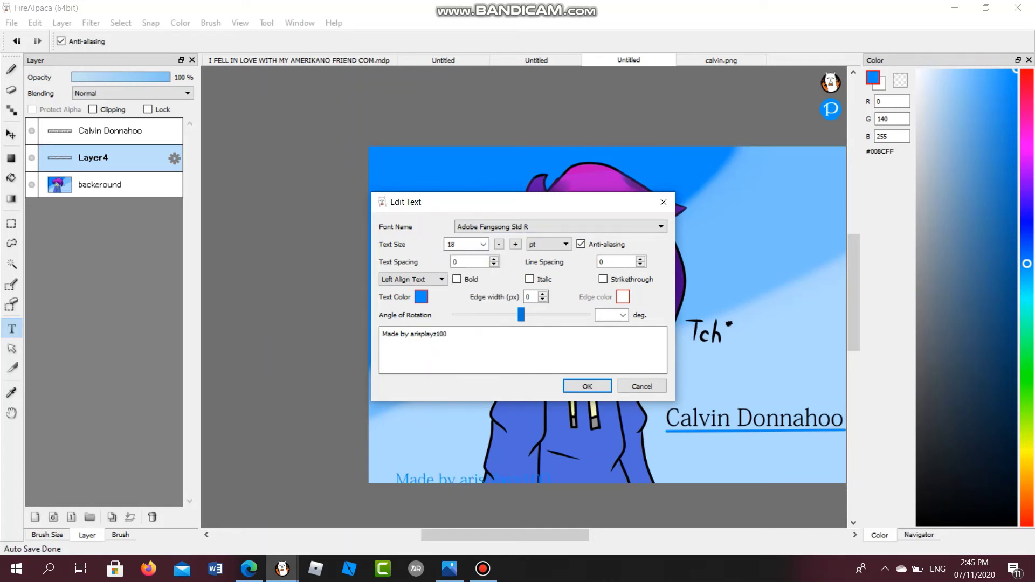
Step: Colour the credit text a darker purple and set its size back to 24
click(422, 297)
click(578, 248)
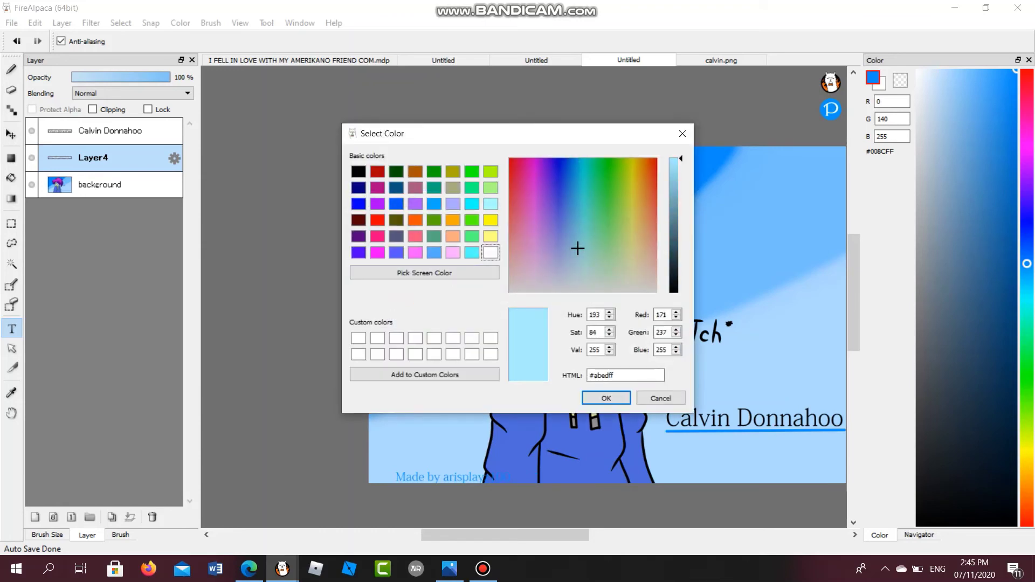
drag(577, 247, 535, 160)
key(Return)
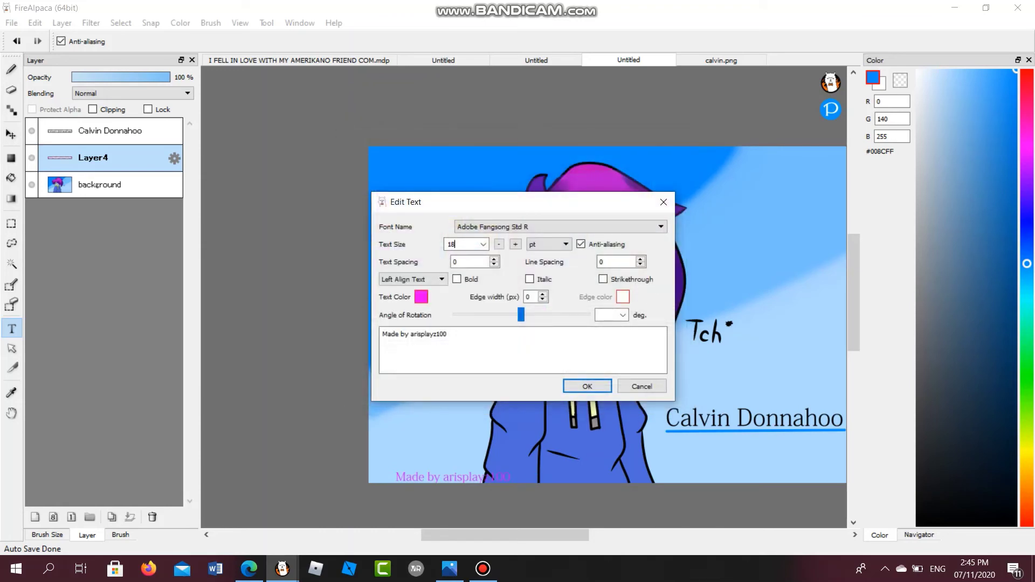
click(421, 297)
click(546, 171)
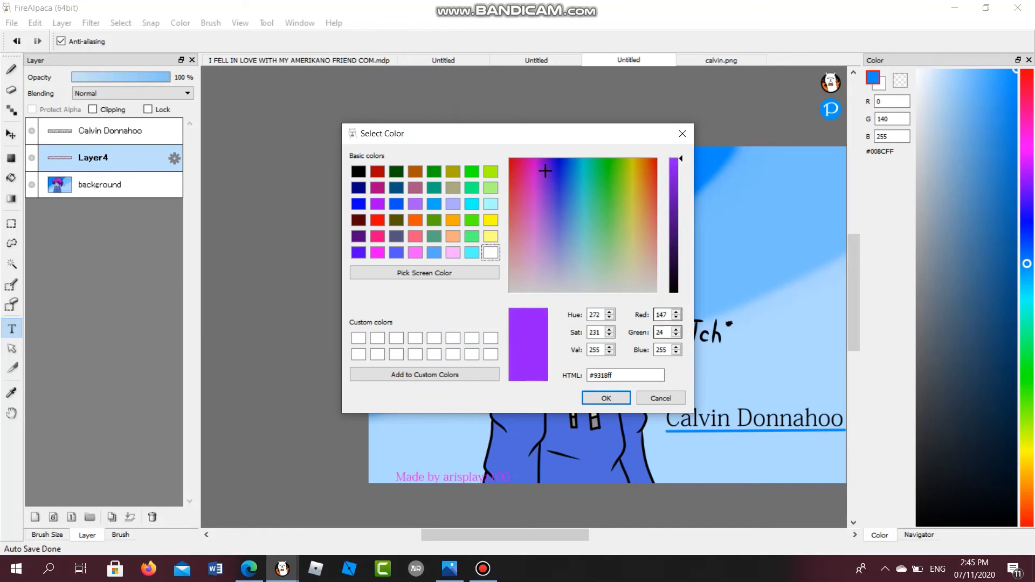
drag(674, 178, 674, 200)
click(606, 398)
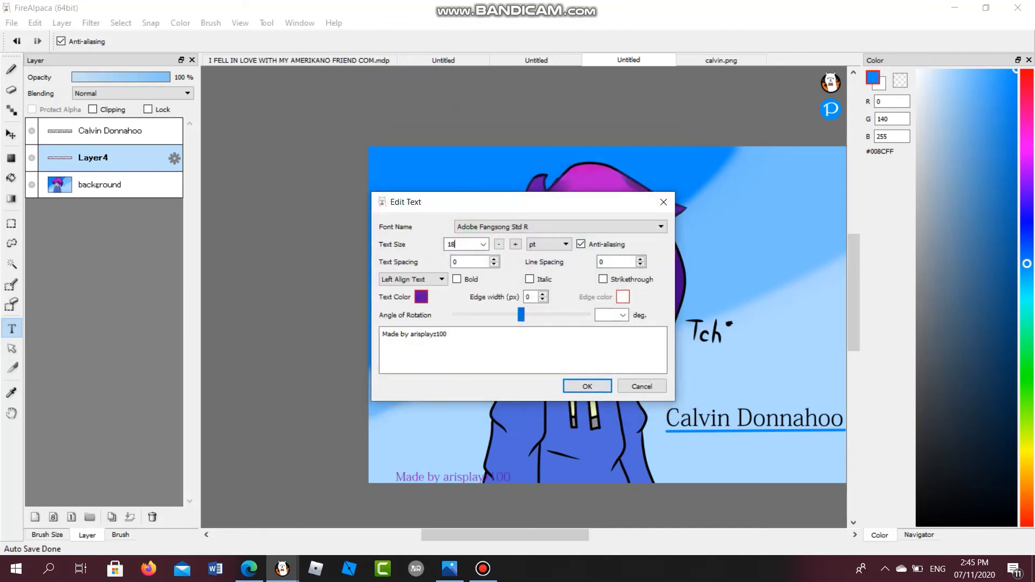
key(alt+Down)
key(Down)
key(Down)
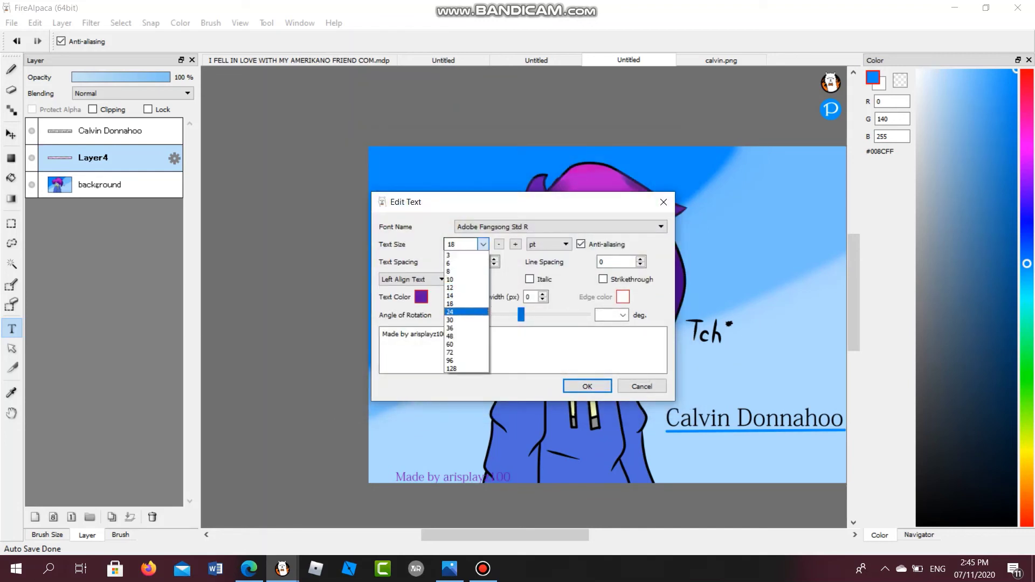
key(Return)
key(Return)
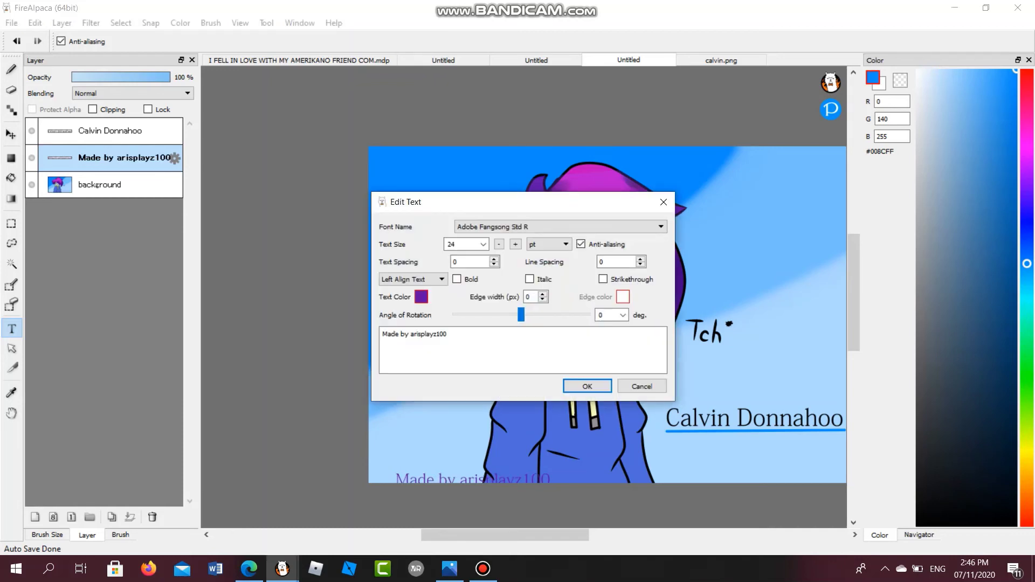
Step: Move the credit line to the lower left, then delete its text layer
scroll(488, 478, up, 3)
scroll(531, 295, down, 2)
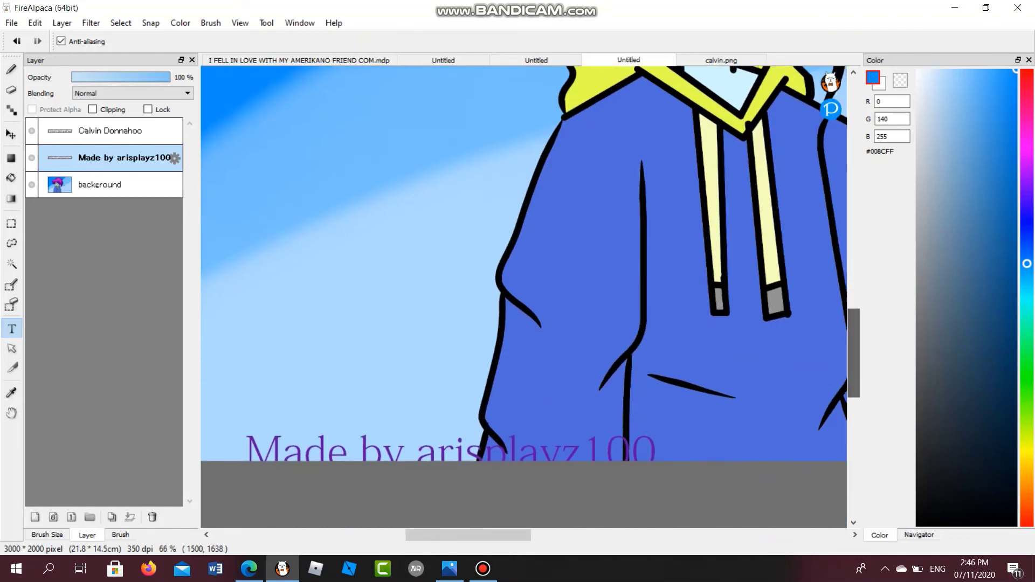
drag(345, 448, 278, 384)
scroll(421, 486, left, 3)
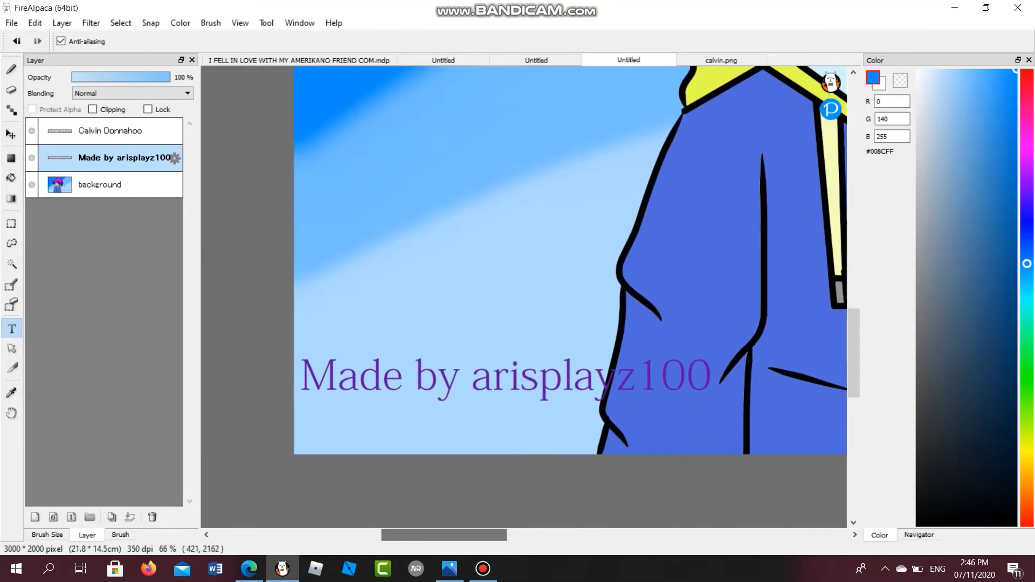
drag(229, 323, 228, 353)
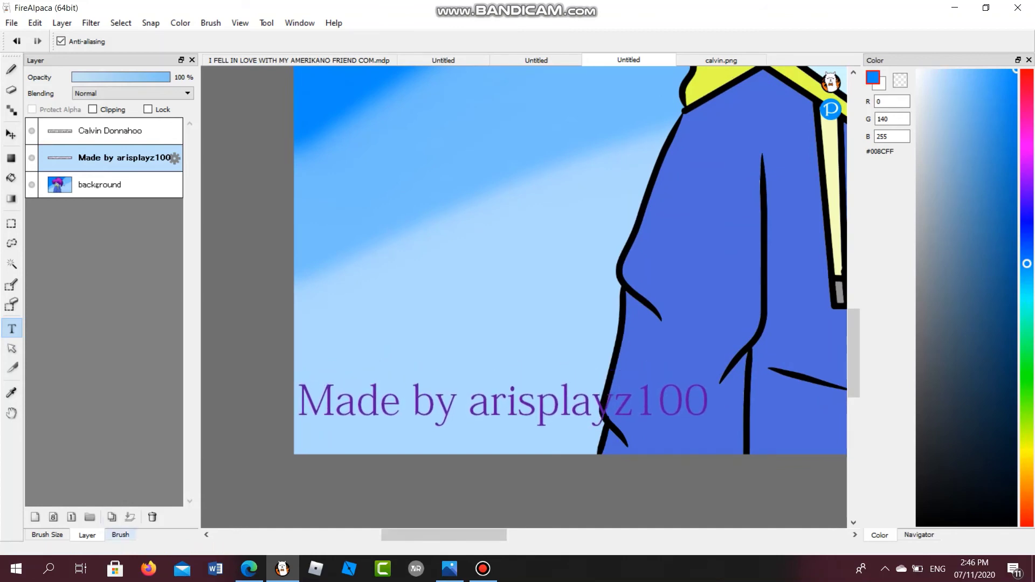
click(152, 517)
scroll(379, 334, down, 2)
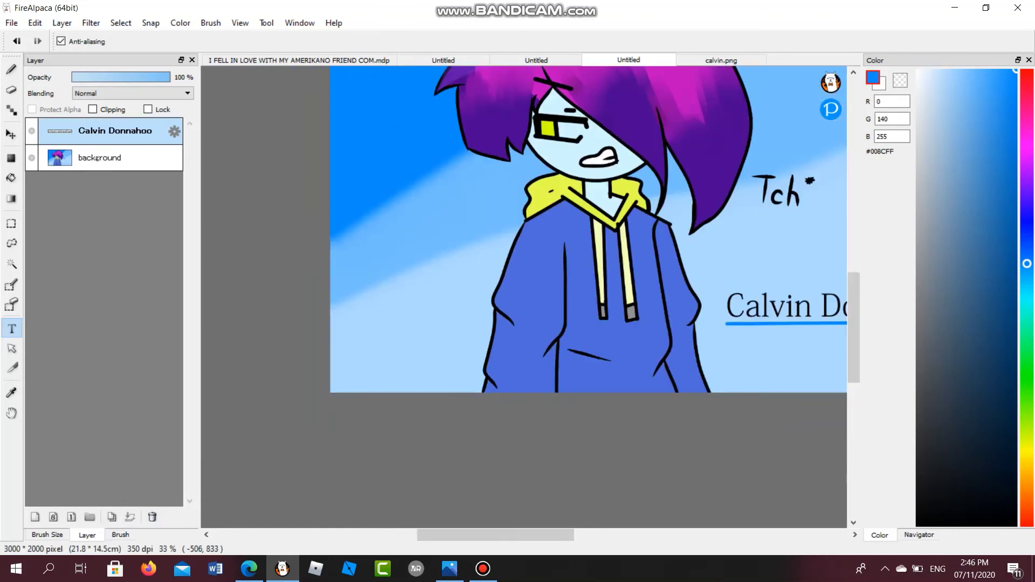
Step: Select the Pen in black on the background layer and check brush sizes
key(b)
scroll(355, 371, up, 4)
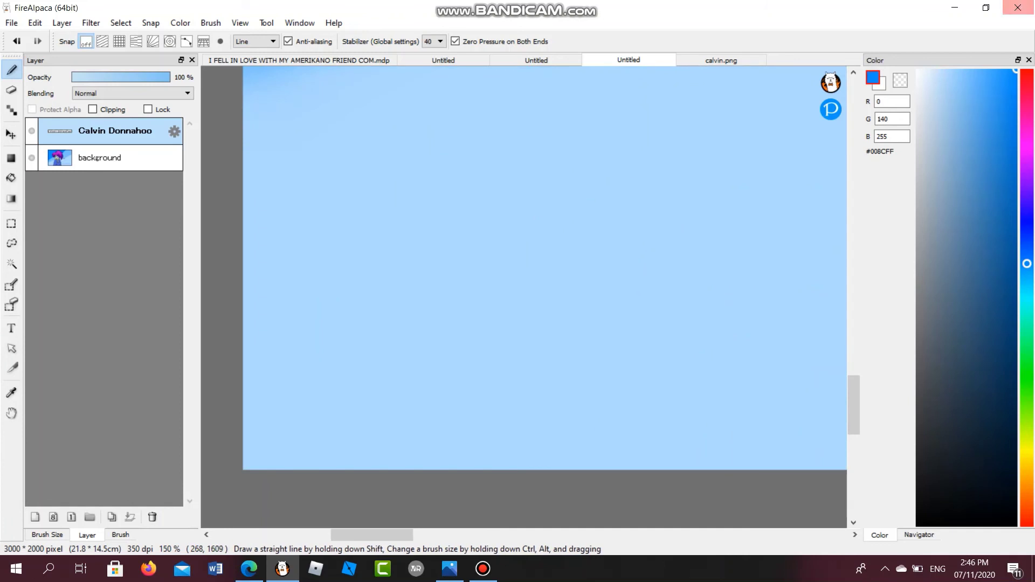
alt+click(460, 153)
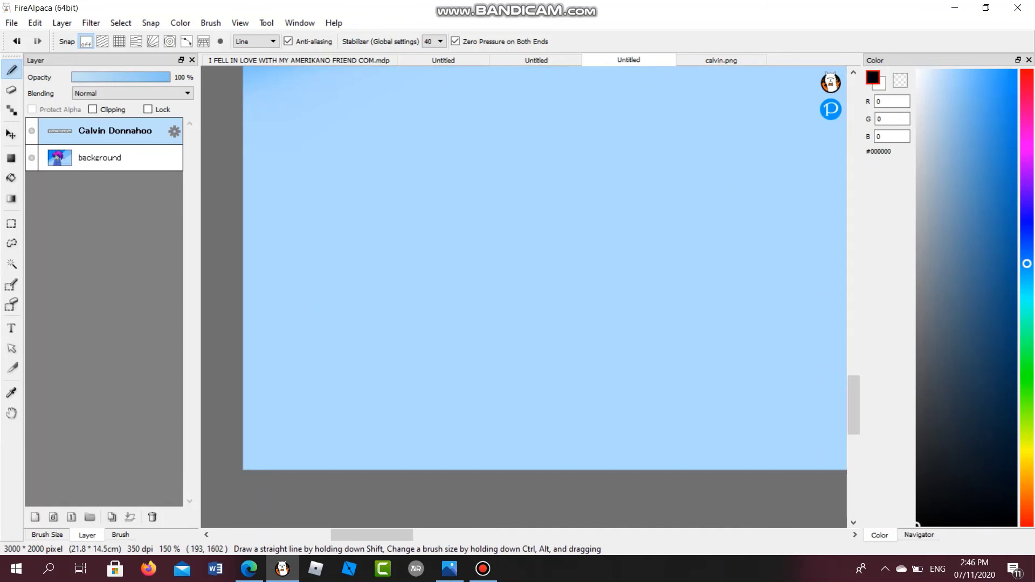
scroll(378, 226, up, 2)
click(103, 158)
scroll(349, 294, up, 2)
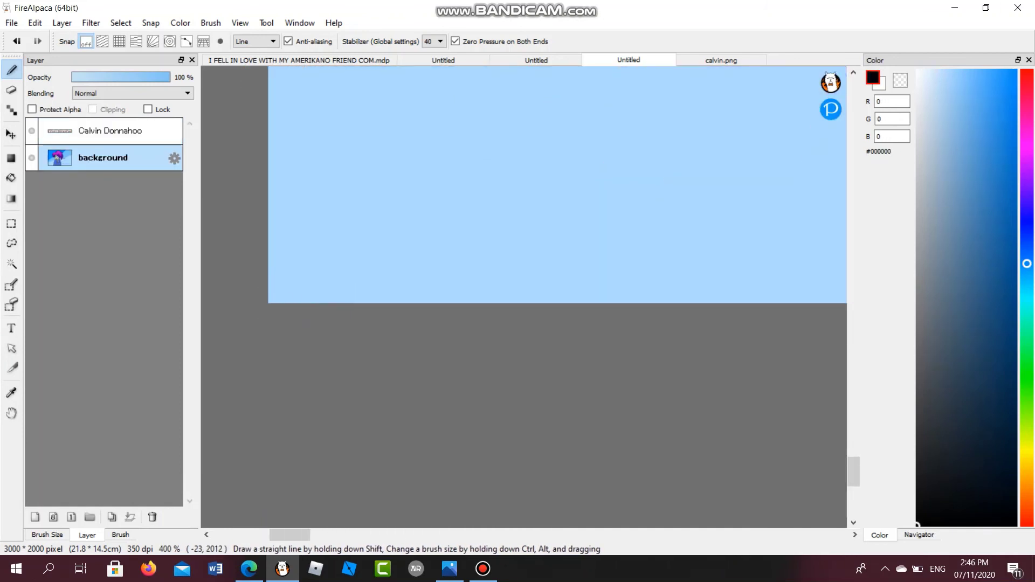
click(47, 535)
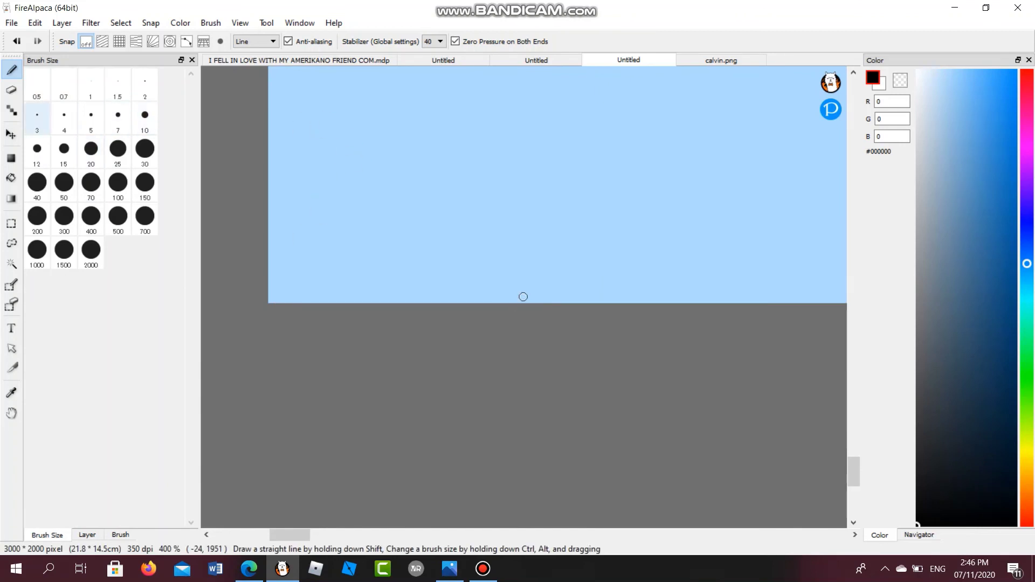
Step: Draw and undo two test strokes, then set the stroke mode to Freehand
drag(287, 282, 370, 179)
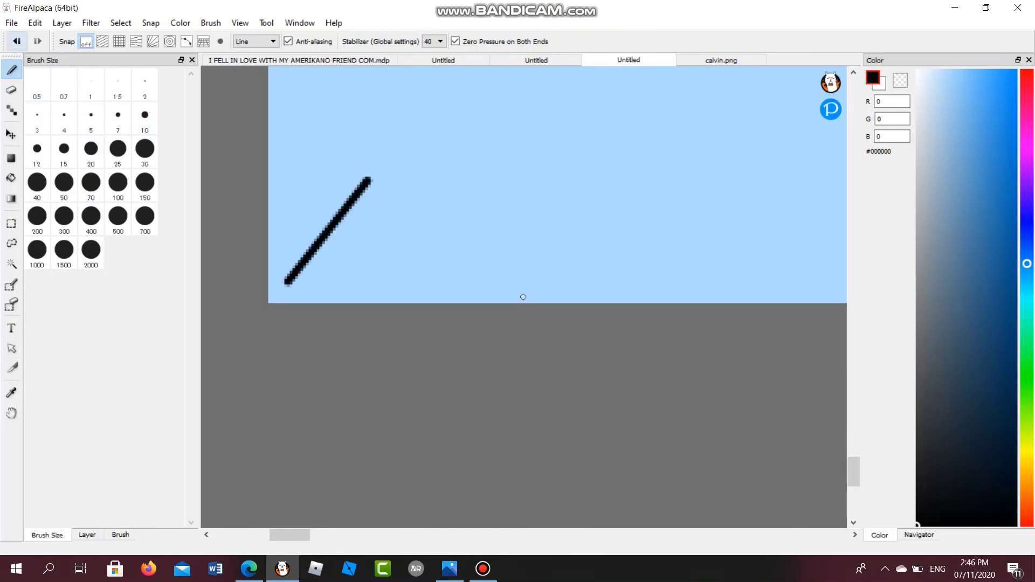
key(ctrl+z)
scroll(522, 295, down, 5)
drag(478, 381, 503, 263)
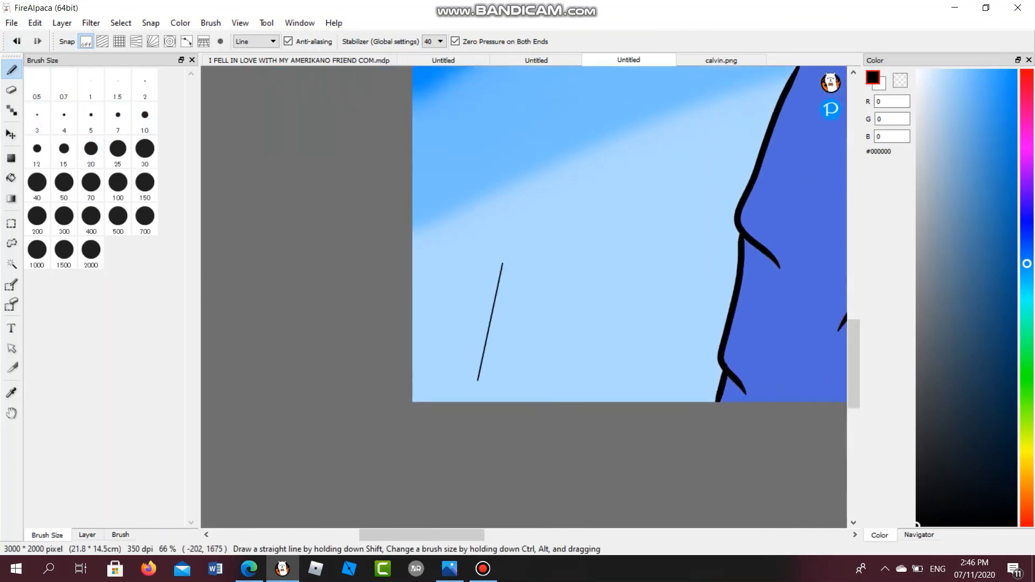
key(ctrl+z)
click(255, 41)
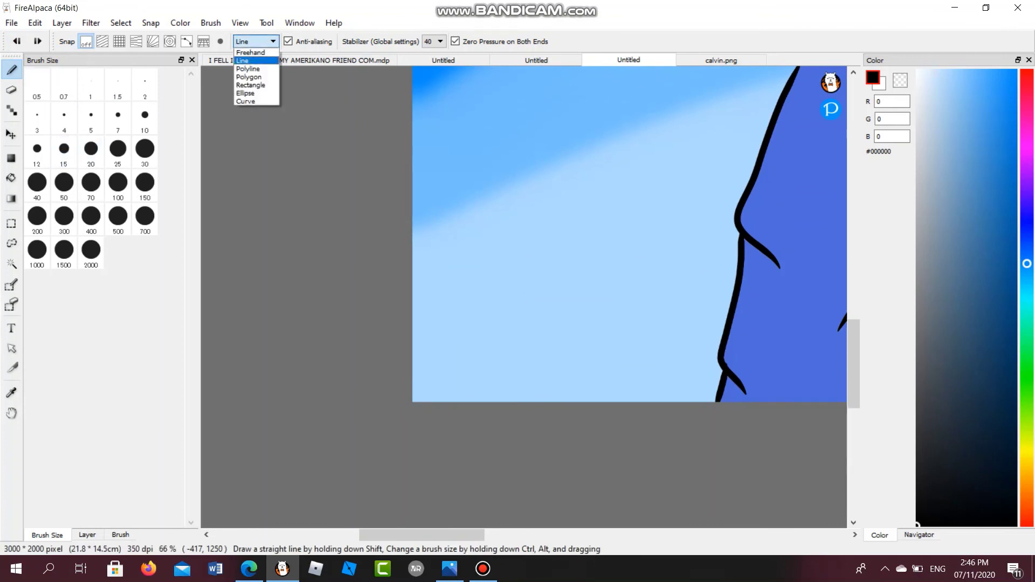
click(250, 53)
Step: Scribble a looping black signature with a small dash in the lower-left corner
scroll(448, 335, up, 3)
mouse_move(358, 465)
mouse_down()
mouse_move(393, 435)
mouse_move(435, 307)
mouse_move(419, 467)
mouse_move(422, 432)
mouse_move(490, 303)
mouse_move(464, 447)
mouse_move(492, 432)
mouse_move(493, 451)
mouse_move(569, 398)
mouse_move(555, 480)
mouse_move(625, 405)
mouse_move(615, 475)
mouse_move(642, 426)
mouse_up()
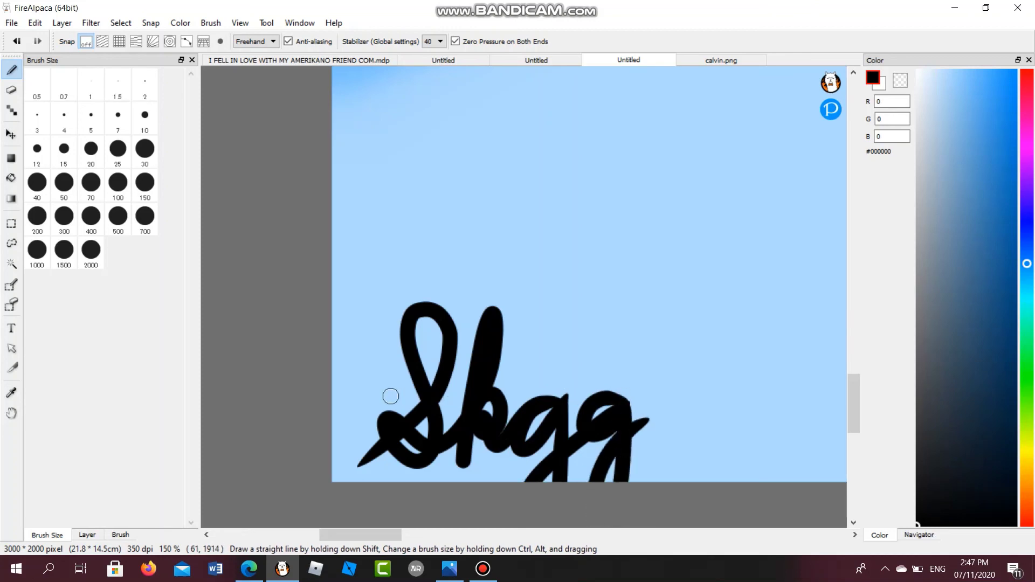
mouse_move(344, 415)
mouse_down()
mouse_move(492, 463)
mouse_move(571, 397)
mouse_up()
scroll(442, 428, up, 2)
drag(568, 270, 610, 268)
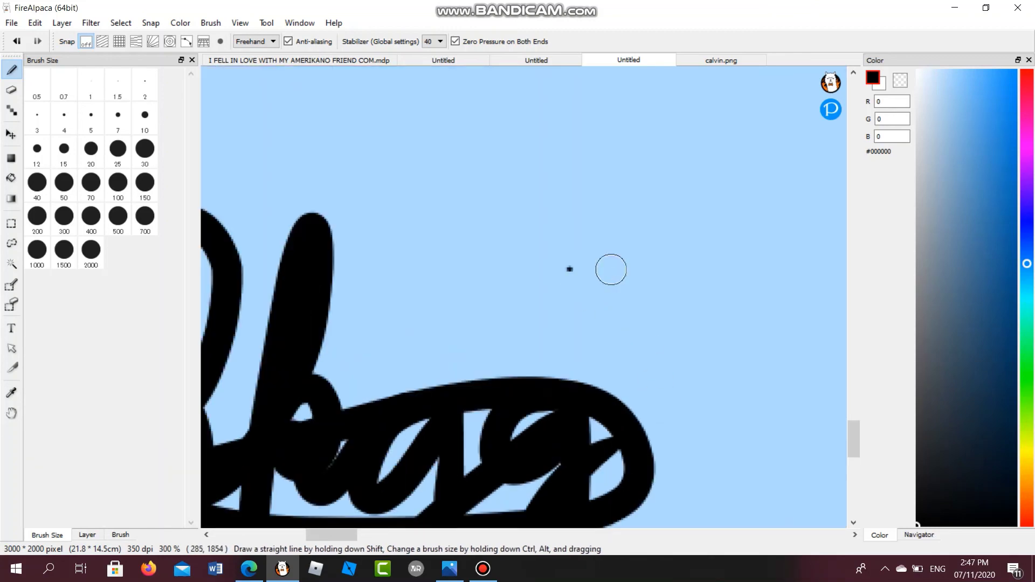
scroll(610, 268, down, 5)
scroll(531, 248, down, 1)
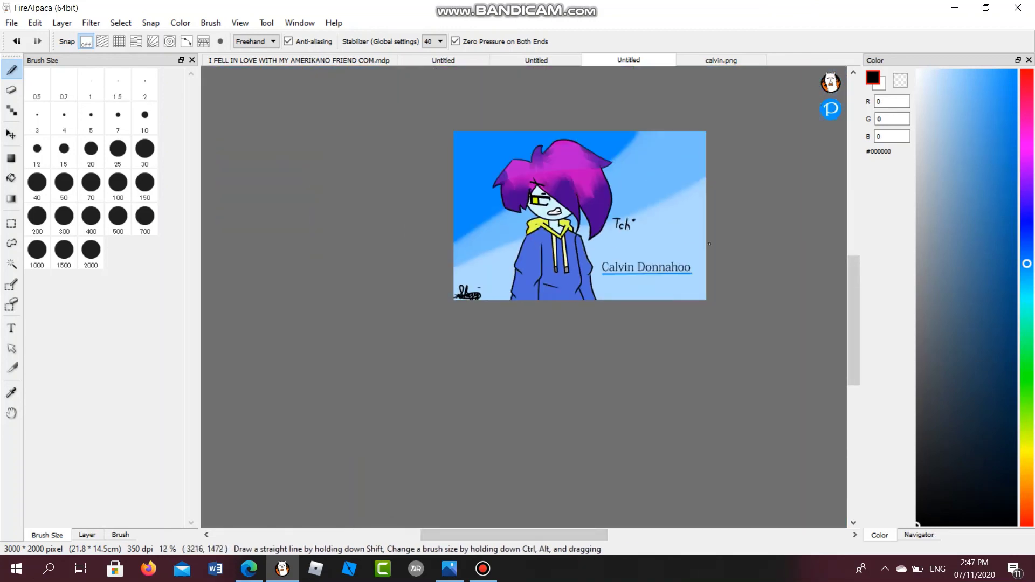
scroll(531, 248, up, 1)
click(11, 22)
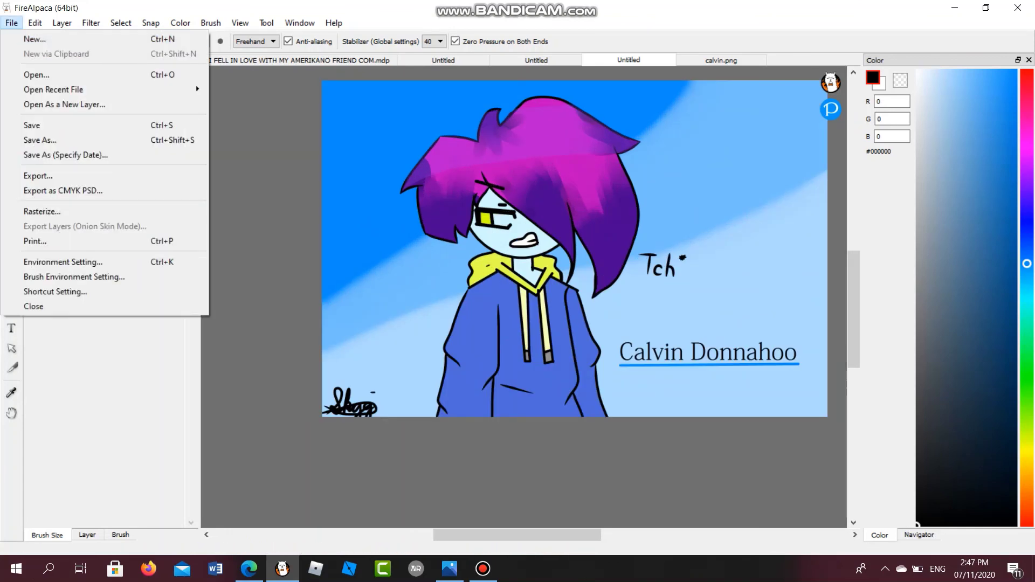
click(40, 139)
click(296, 287)
click(108, 301)
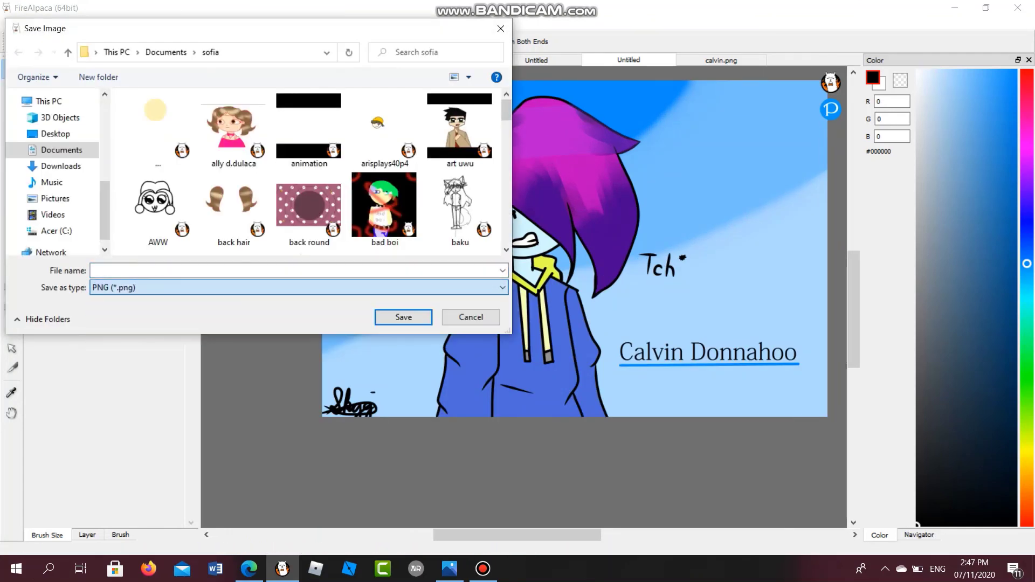
click(296, 271)
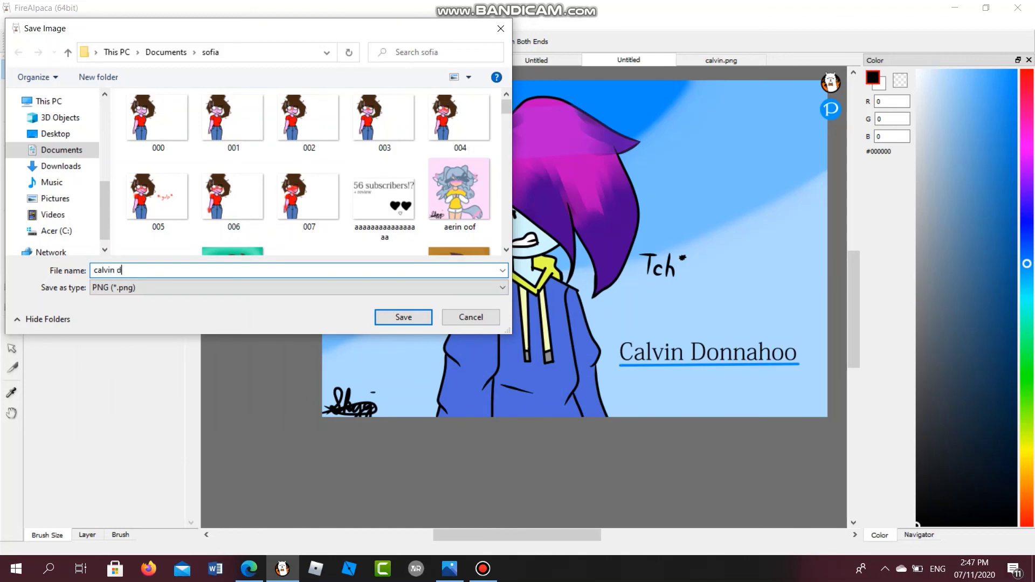
key(Return)
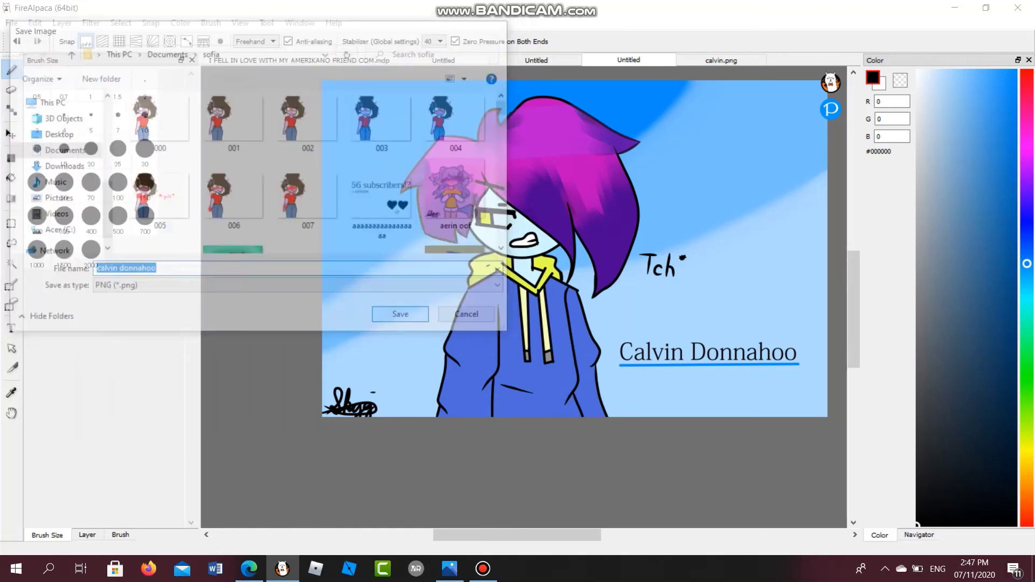
key(Return)
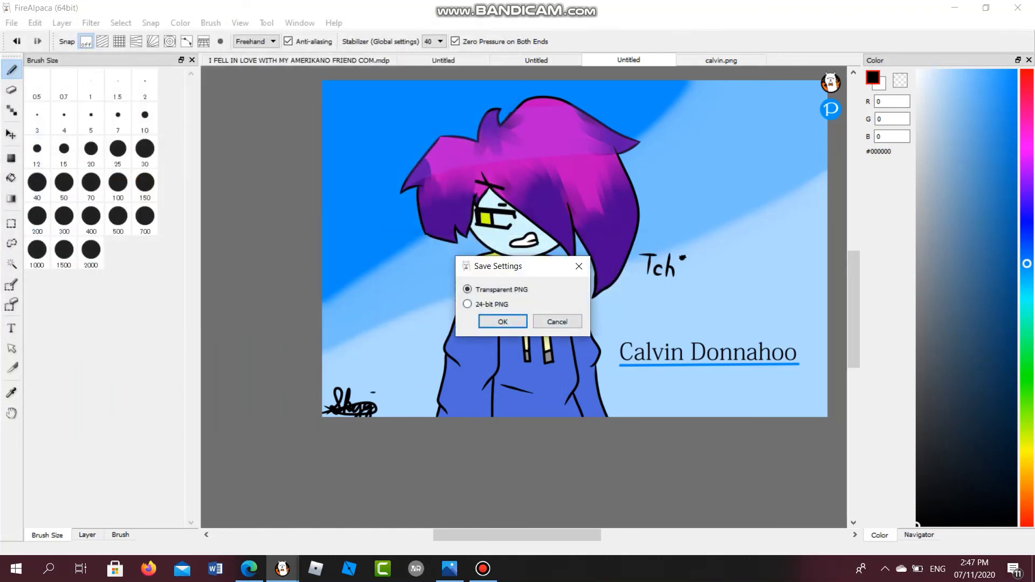
key(Return)
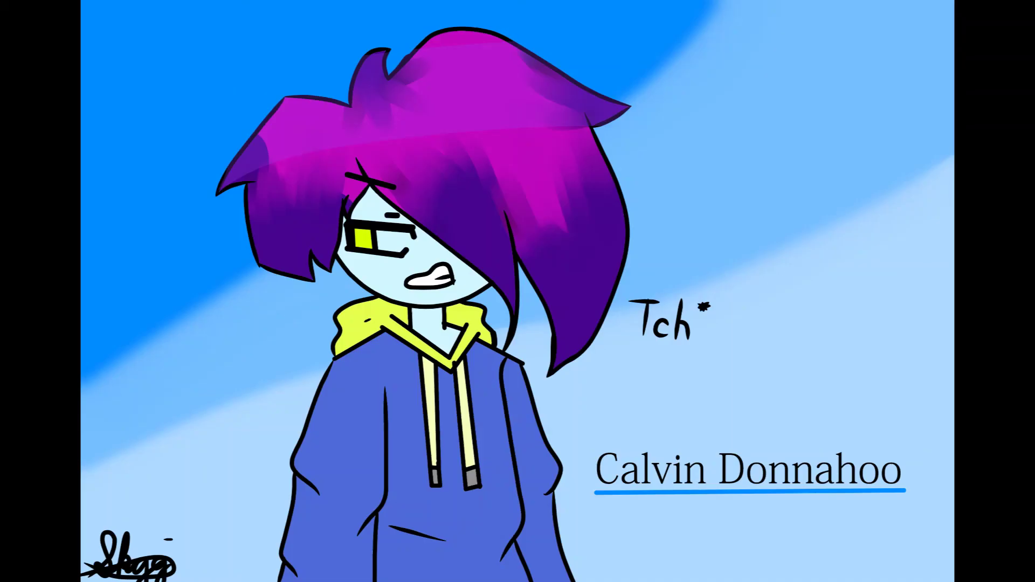